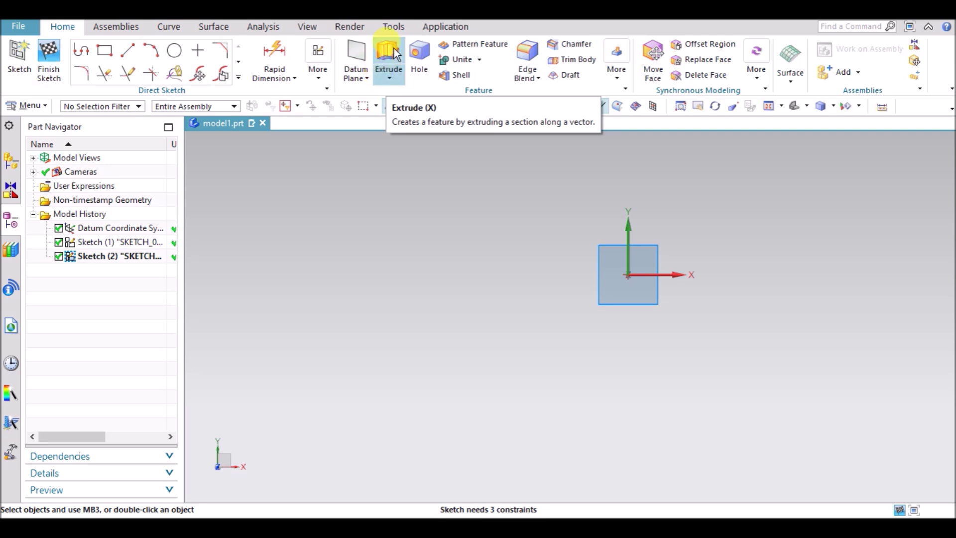
# Finish the active empty sketch and return to a 3D view of the part
pyautogui.click(41, 56)
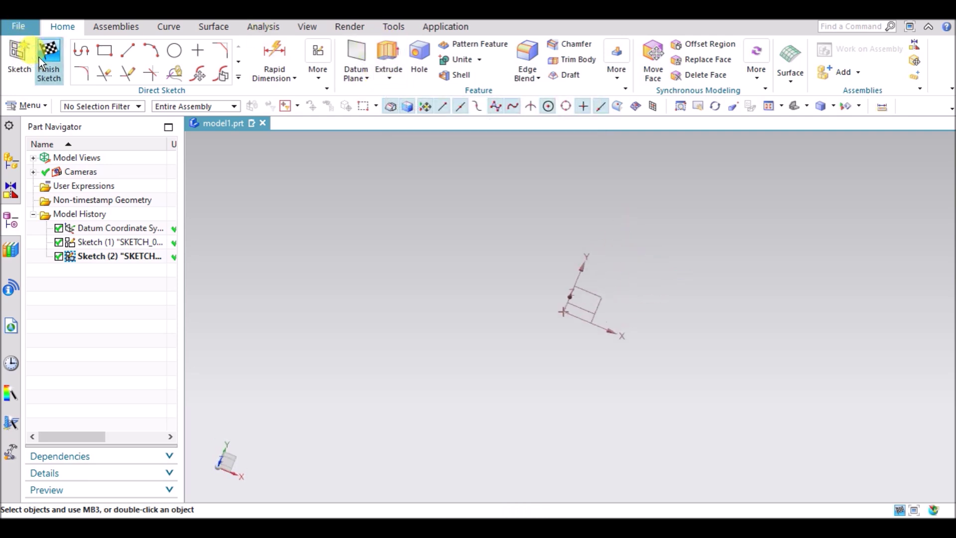
pyautogui.moveTo(484, 346)
pyautogui.mouseDown(button='middle')
pyautogui.moveTo(429, 325)
pyautogui.moveTo(413, 329)
pyautogui.mouseUp(button='middle')
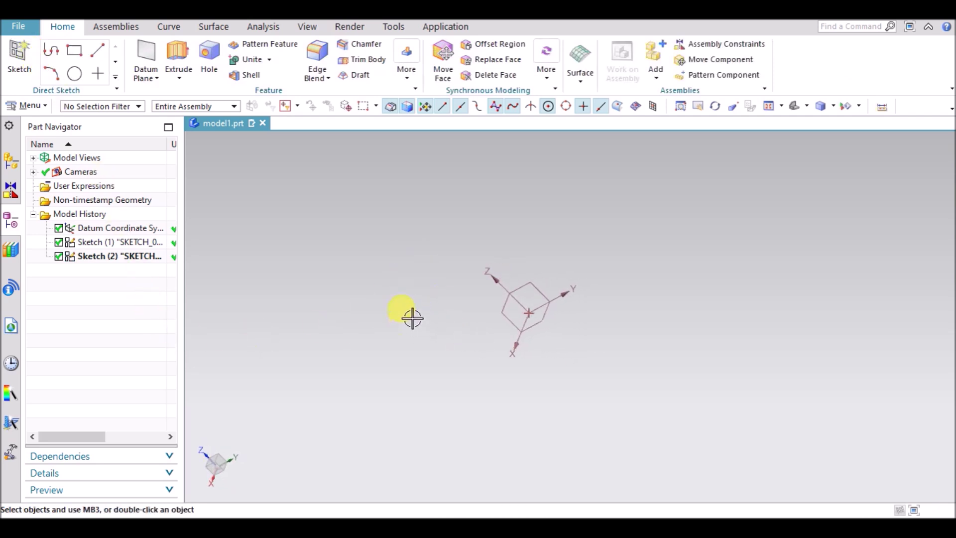
pyautogui.click(171, 72)
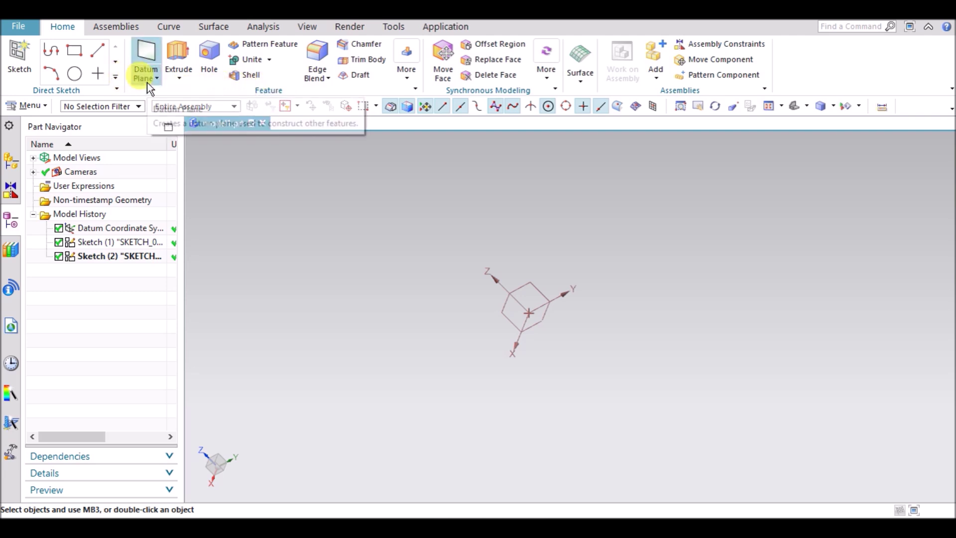
pyautogui.click(255, 201)
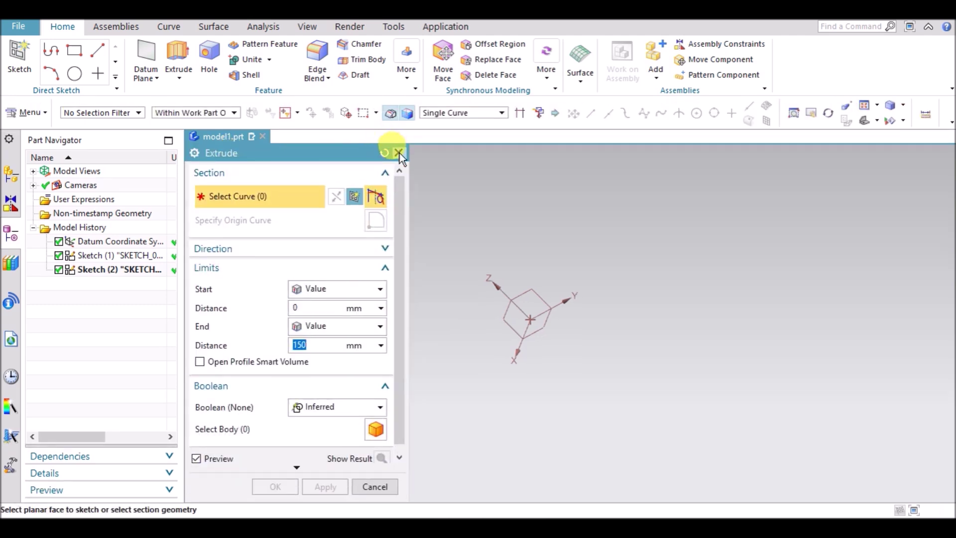
pyautogui.click(400, 154)
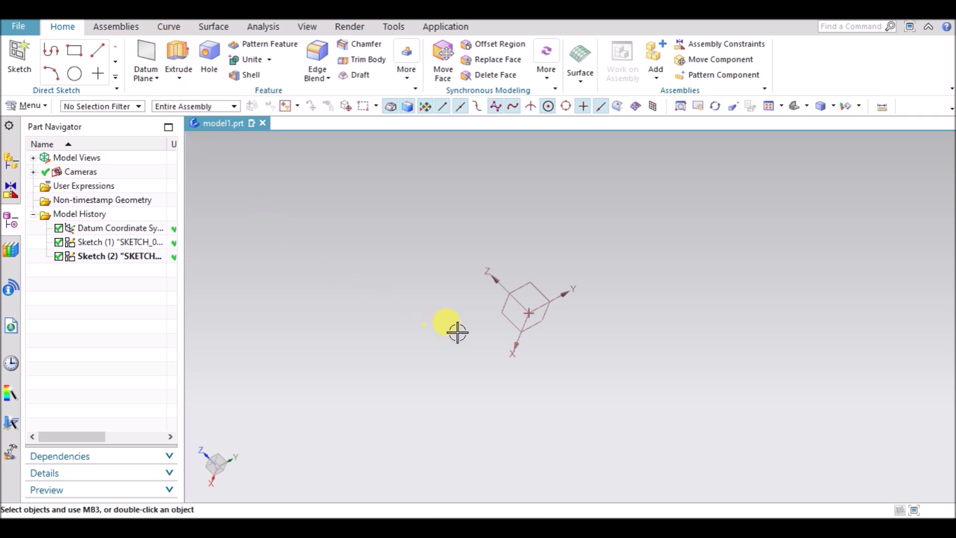
pyautogui.moveTo(404, 316); pyautogui.dragTo(431, 339, button='middle')
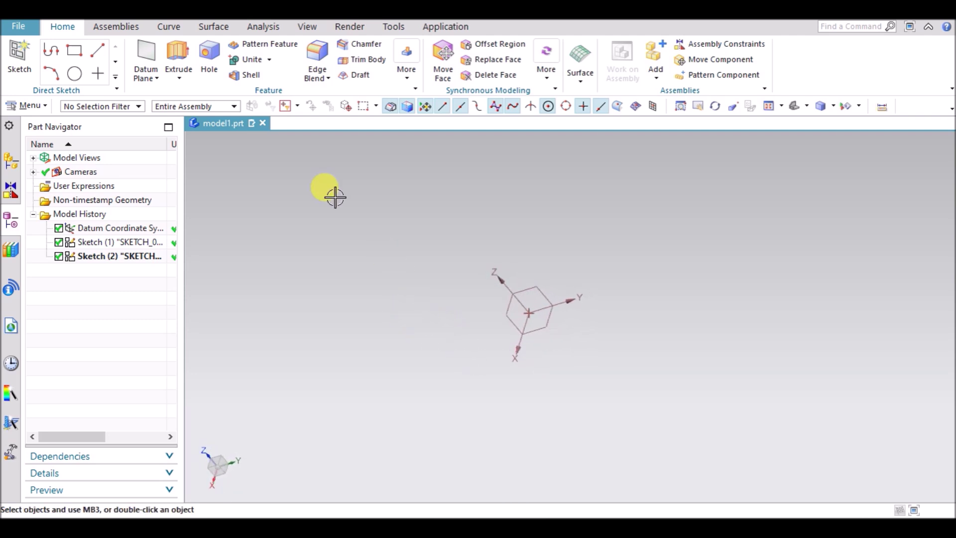
pyautogui.click(184, 71)
pyautogui.click(173, 49)
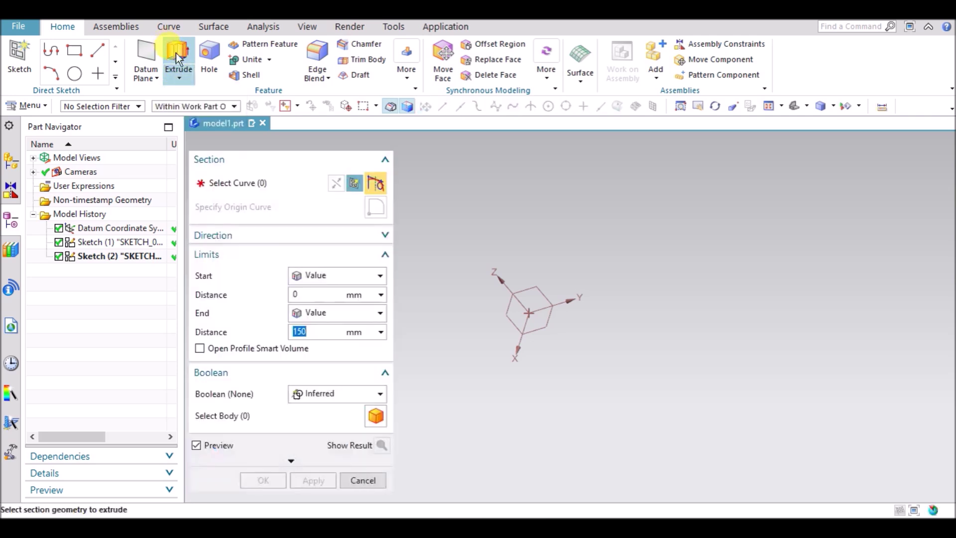
pyautogui.moveTo(306, 145); pyautogui.dragTo(312, 100)
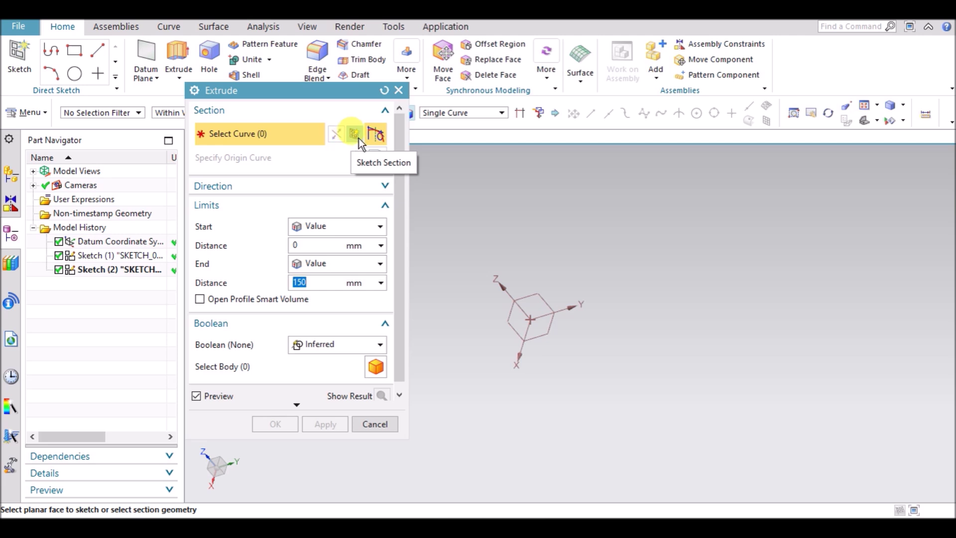
pyautogui.click(398, 91)
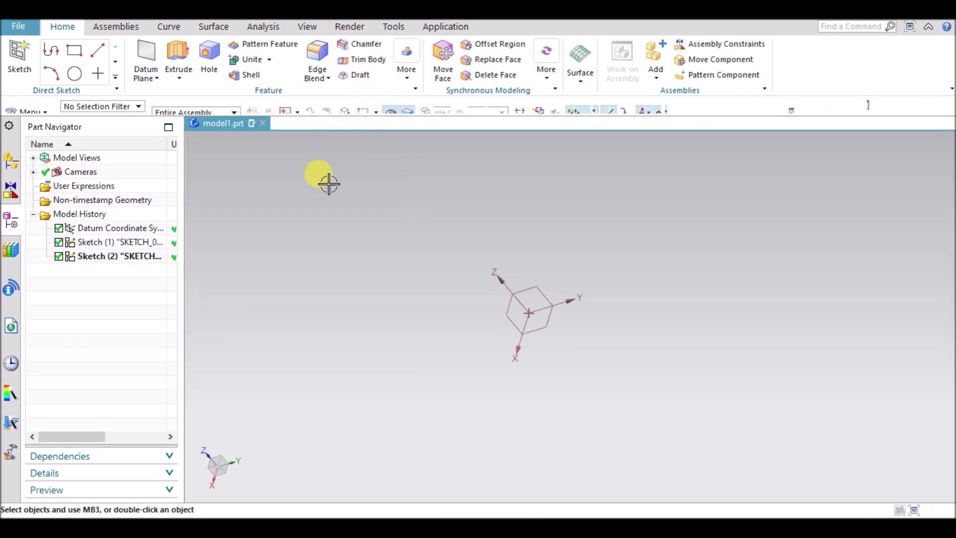
# Delete both existing sketches from the model history
pyautogui.rightClick(121, 256)
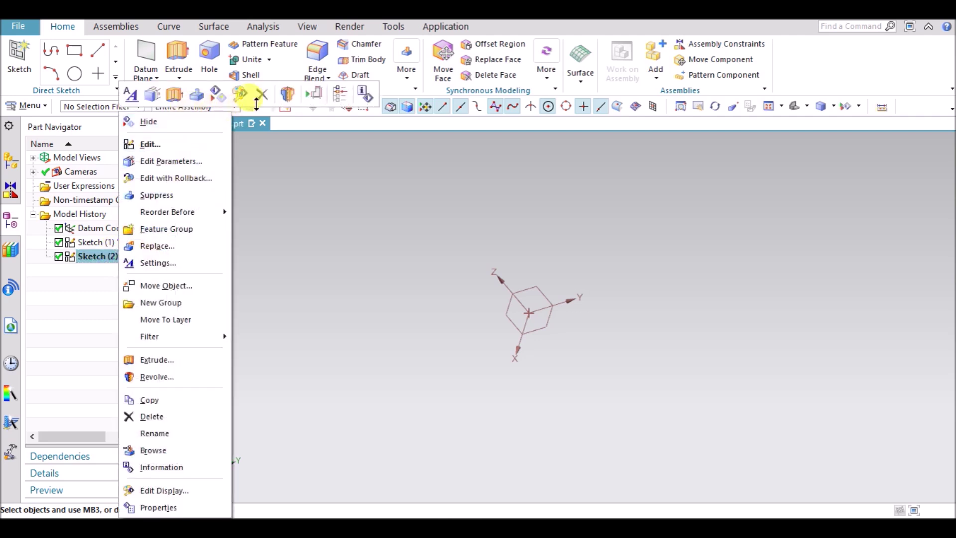
pyautogui.click(263, 93)
pyautogui.rightClick(136, 248)
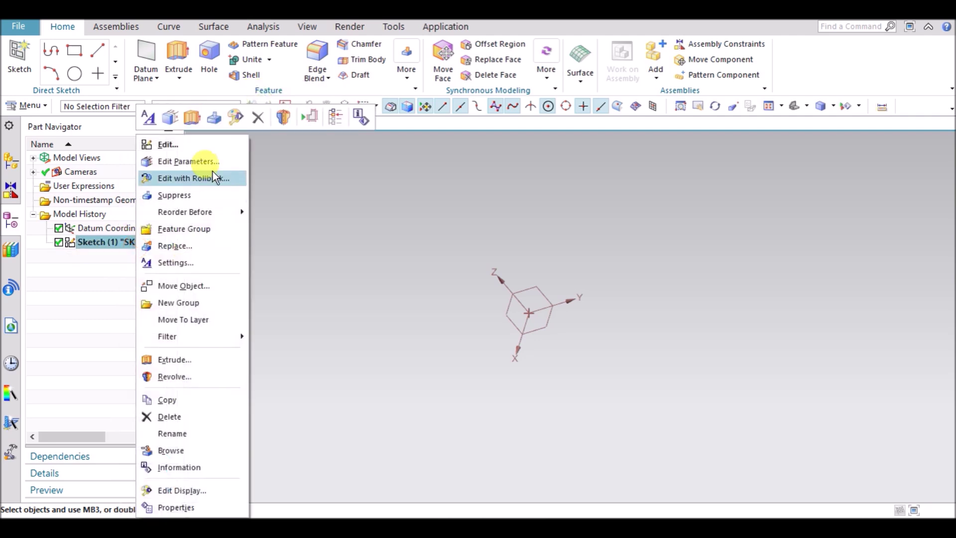
pyautogui.click(264, 121)
pyautogui.click(175, 56)
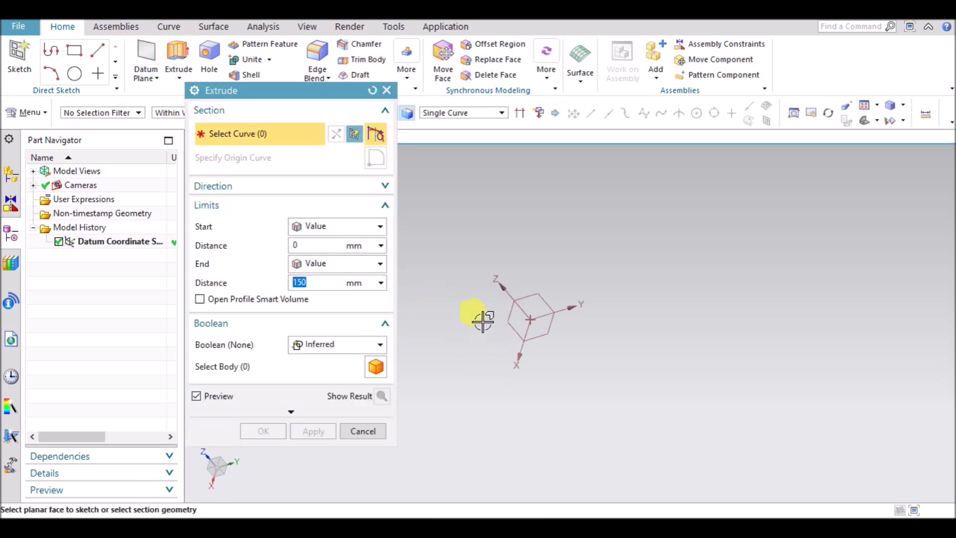
pyautogui.click(387, 89)
# Create a sketch on the inferred XY plane and draw a rectangle about 500 mm wide and 340 mm high around the origin
pyautogui.click(19, 51)
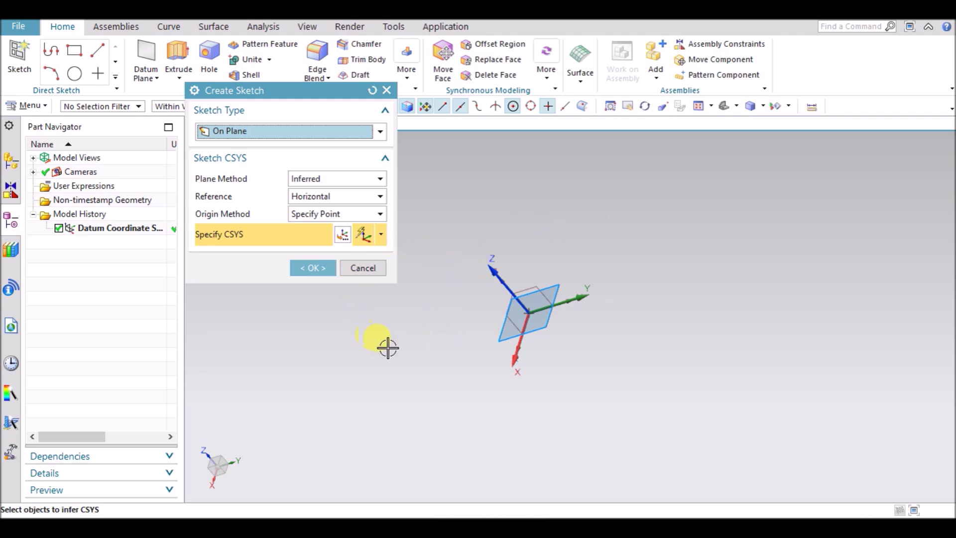
pyautogui.middleClick(404, 355)
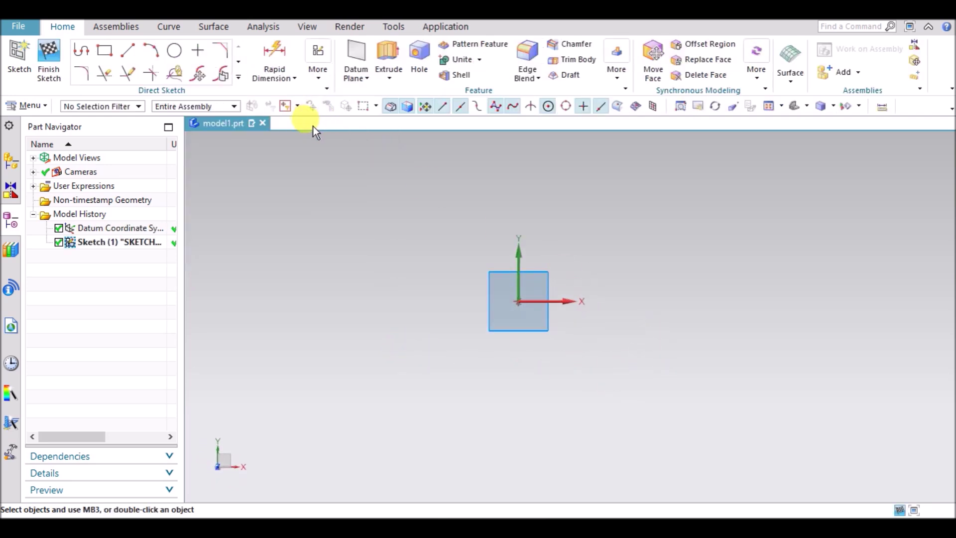
pyautogui.click(113, 51)
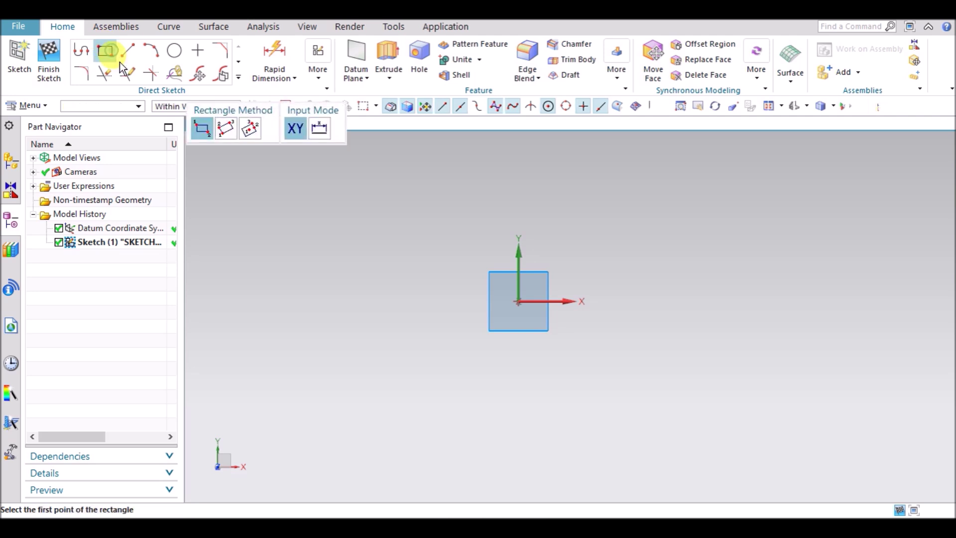
pyautogui.click(399, 214)
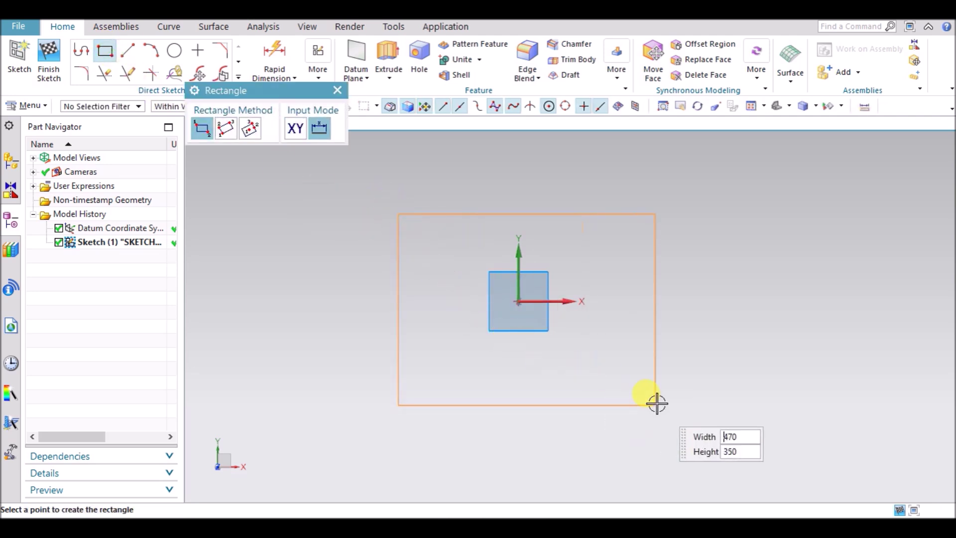
pyautogui.click(672, 399)
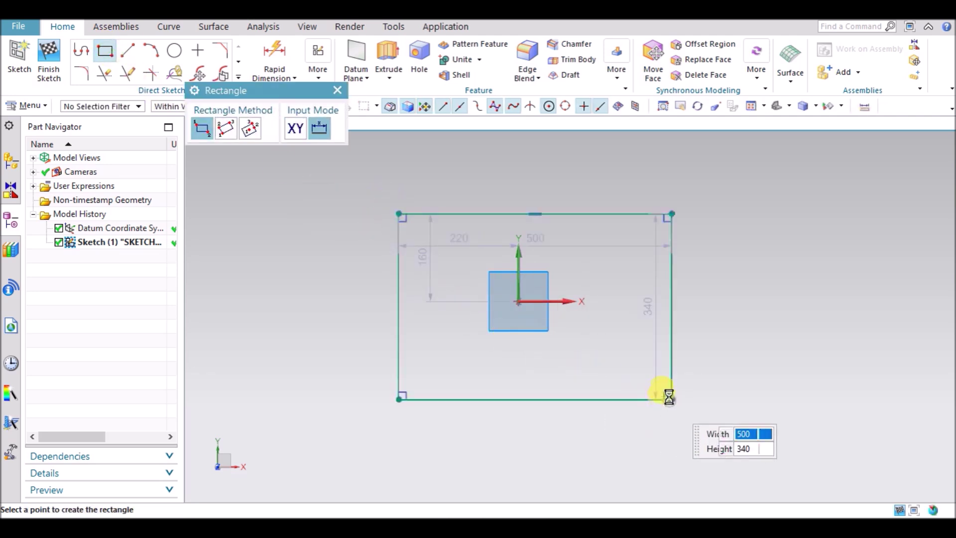
pyautogui.click(338, 90)
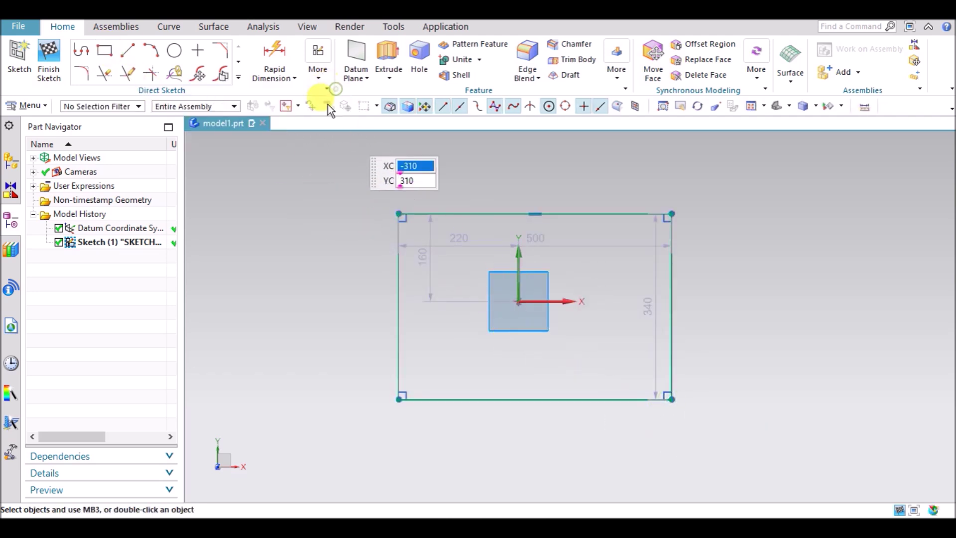
# Centre the rectangle on the origin by aligning the midpoints of its upper and right edges with the sketch axes
pyautogui.click(535, 214)
pyautogui.click(520, 267)
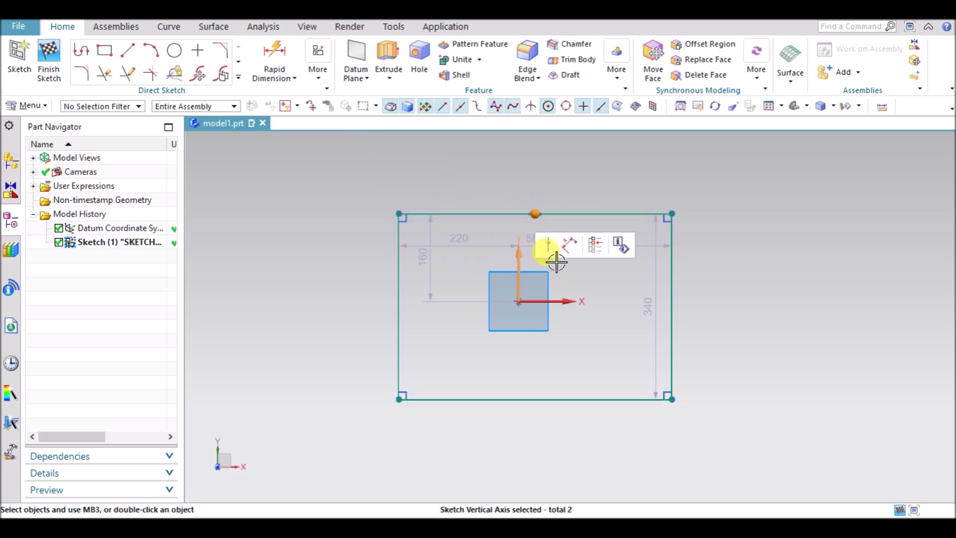
pyautogui.click(552, 245)
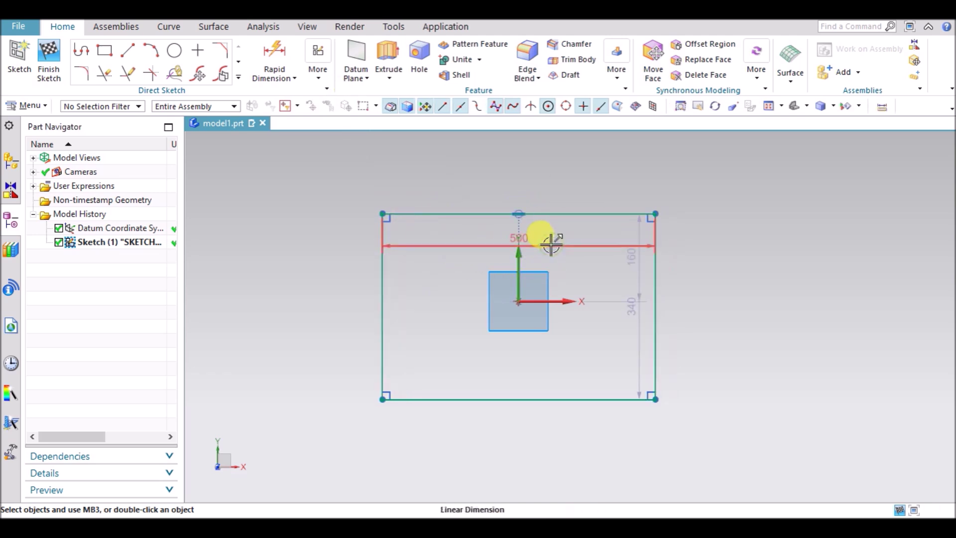
pyautogui.click(656, 306)
pyautogui.click(564, 301)
pyautogui.click(622, 274)
# Move the height and width dimensions outside the rectangle and set its width to 80 mm
pyautogui.moveTo(638, 288); pyautogui.dragTo(731, 299)
pyautogui.moveTo(614, 244); pyautogui.dragTo(576, 185)
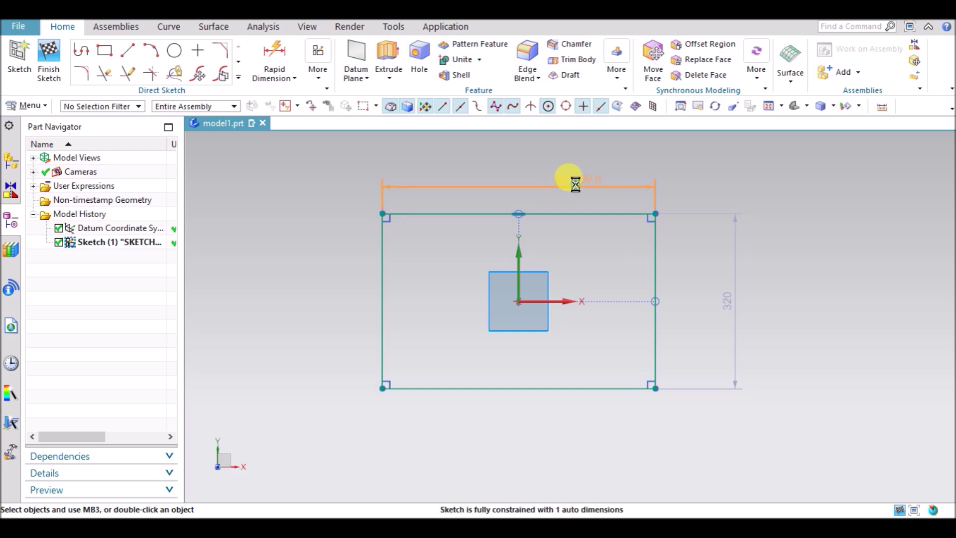
pyautogui.doubleClick(576, 185)
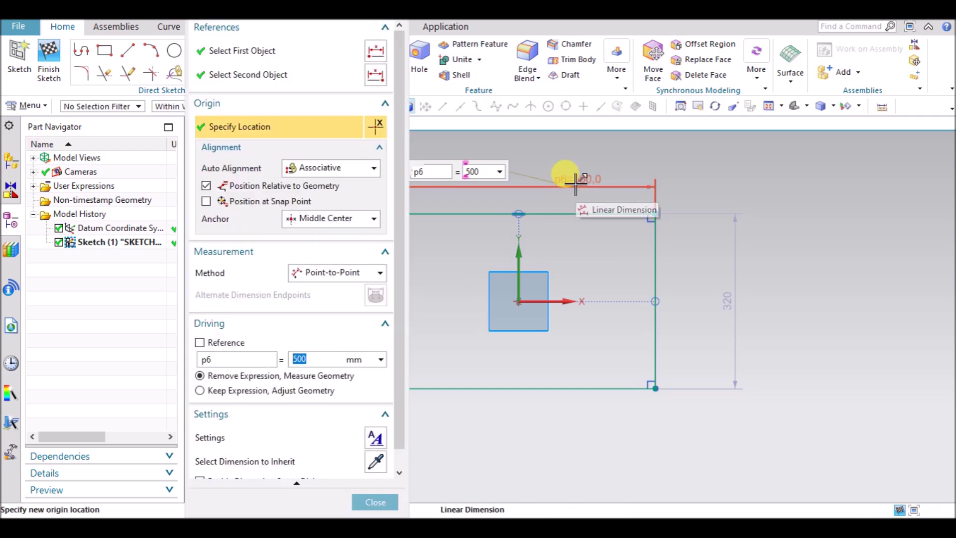
pyautogui.write('80')
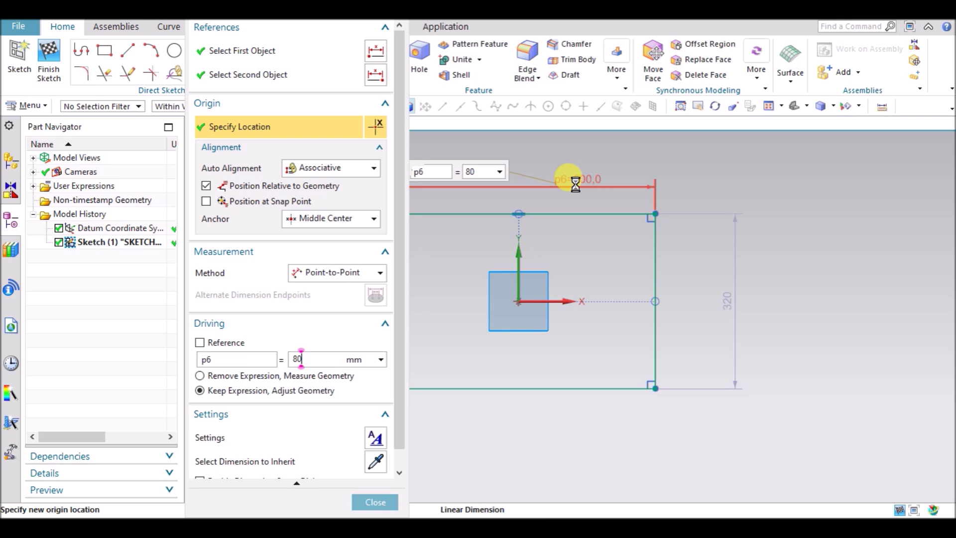
pyautogui.click(370, 502)
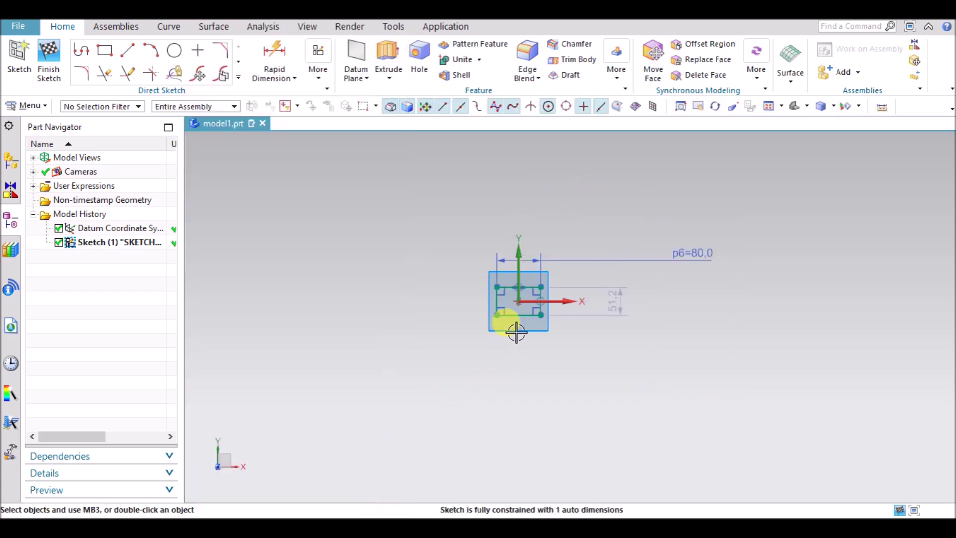
# Place the height dimension beside the rectangle's right edge and set the height to 40 mm
pyautogui.scroll(2, 666, 303)
pyautogui.scroll(-2, 747, 319)
pyautogui.moveTo(841, 255)
pyautogui.mouseDown()
pyautogui.moveTo(790, 241)
pyautogui.moveTo(645, 310)
pyautogui.moveTo(655, 327)
pyautogui.mouseUp()
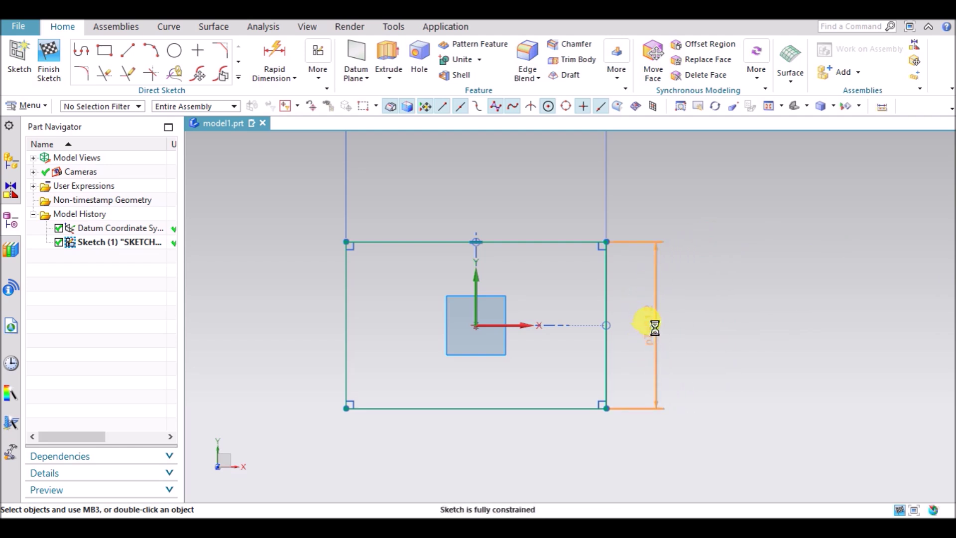
pyautogui.doubleClick(655, 327)
pyautogui.write('40')
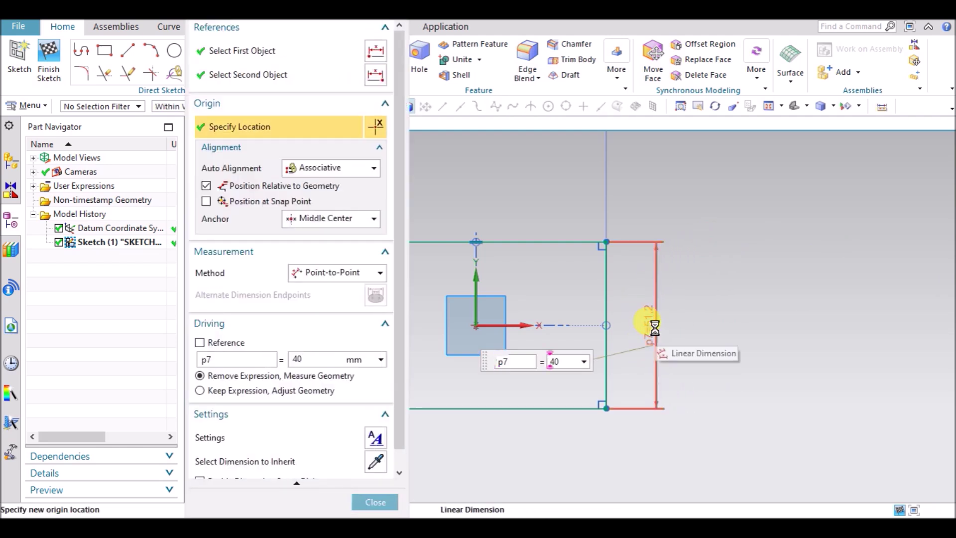
pyautogui.press('Return')
pyautogui.click(376, 502)
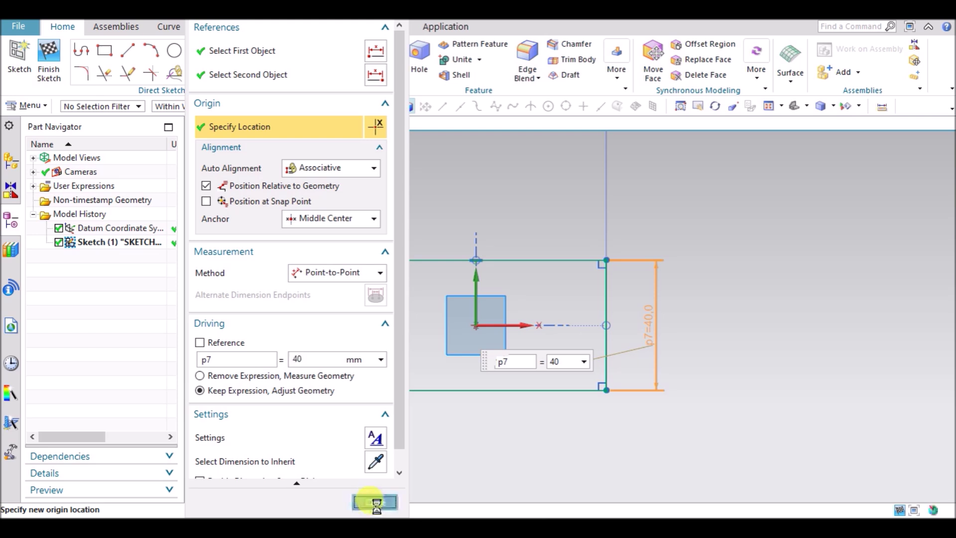
# Reposition the width dimension just above the rectangle and finish the sketch
pyautogui.moveTo(592, 191)
pyautogui.mouseDown()
pyautogui.moveTo(463, 250)
pyautogui.moveTo(473, 277)
pyautogui.mouseUp()
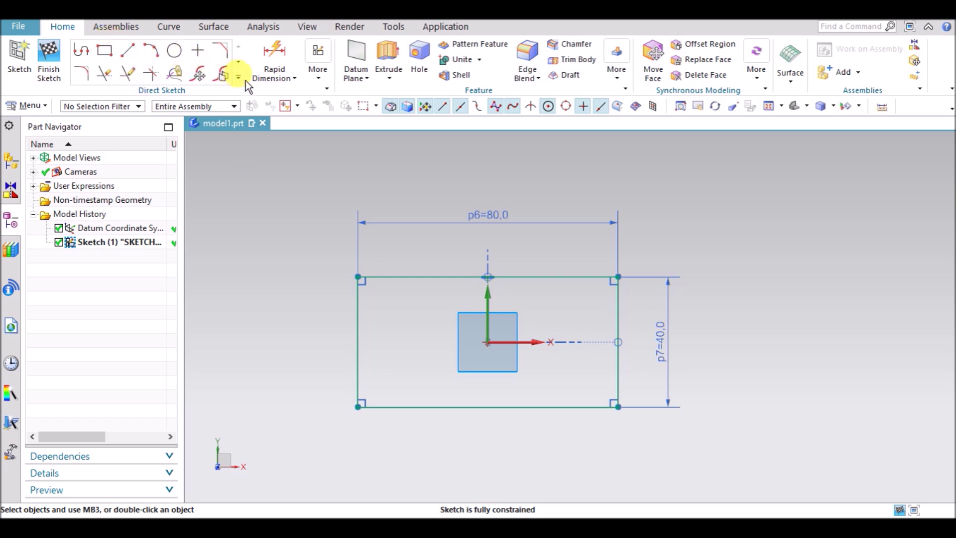
pyautogui.click(48, 55)
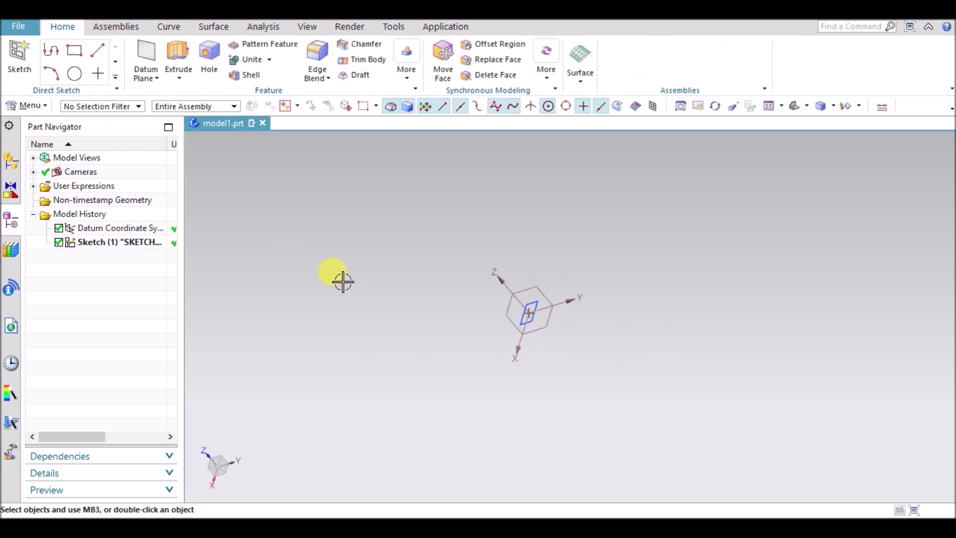
pyautogui.scroll(4, 495, 319)
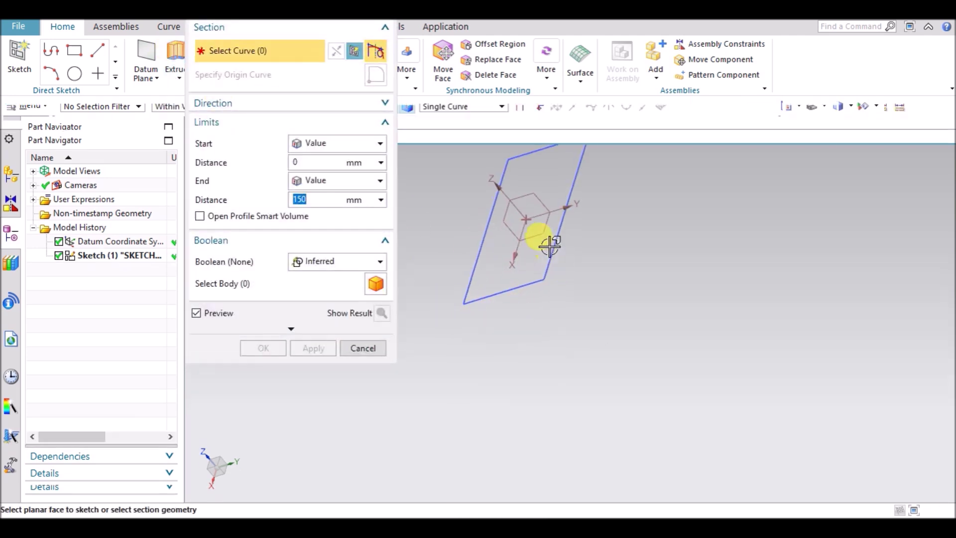
pyautogui.scroll(-2, 509, 353)
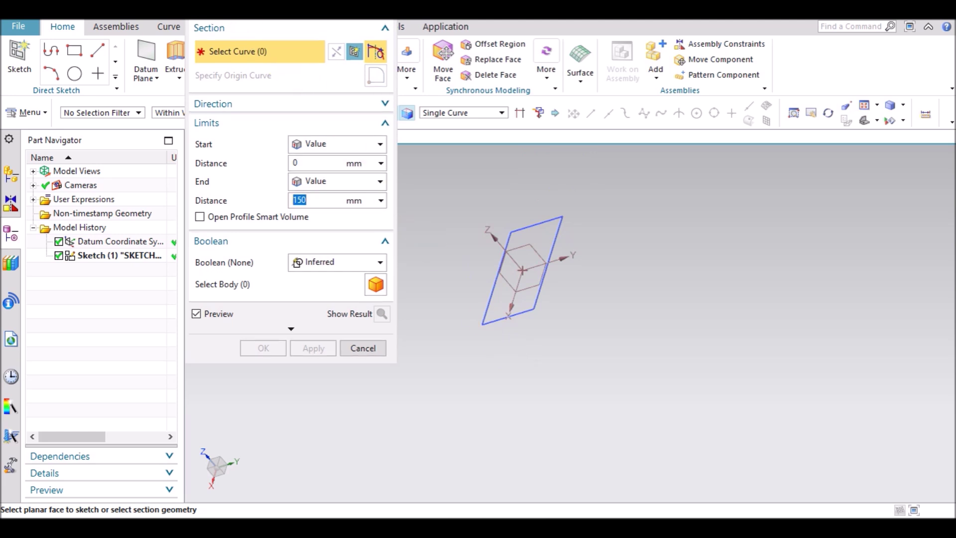
pyautogui.moveTo(251, 10); pyautogui.dragTo(252, 154)
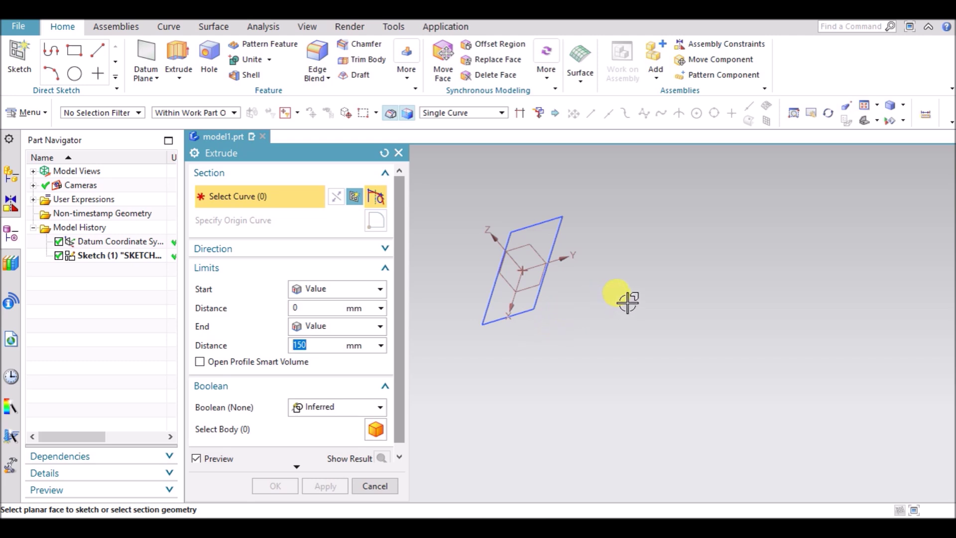
pyautogui.press('Escape')
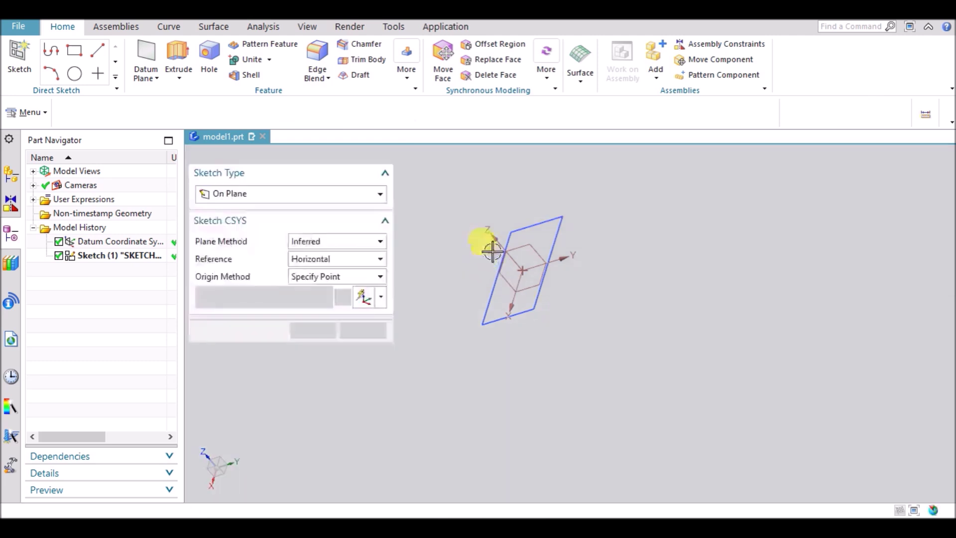
pyautogui.middleClick(376, 315)
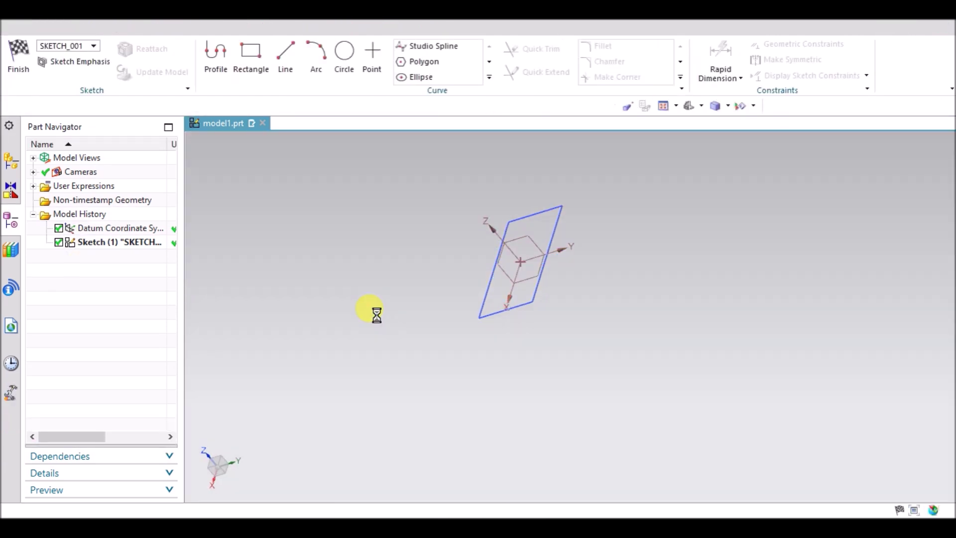
pyautogui.click(19, 60)
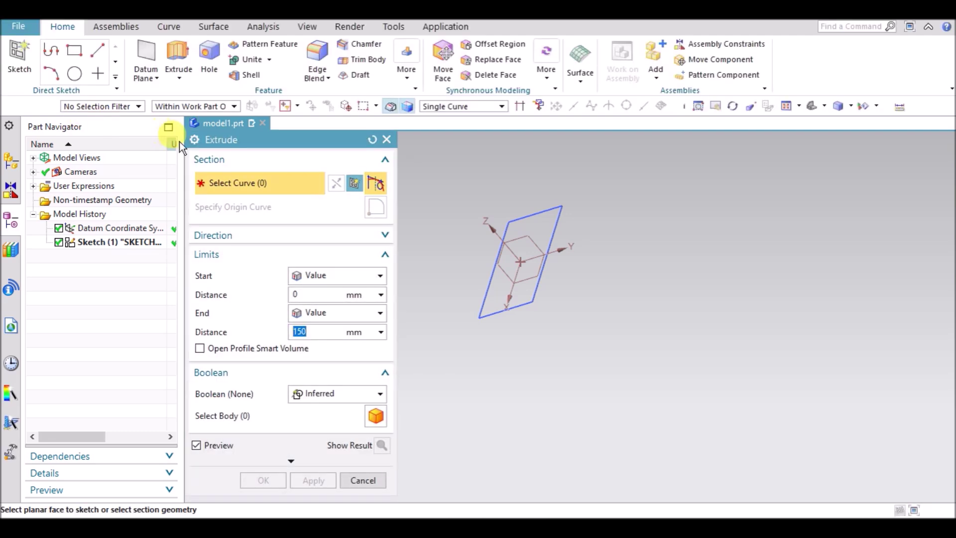
# Select the four edges of the sketched rectangle one by one as the Extrude section, using the Single Curve rule
pyautogui.click(491, 305)
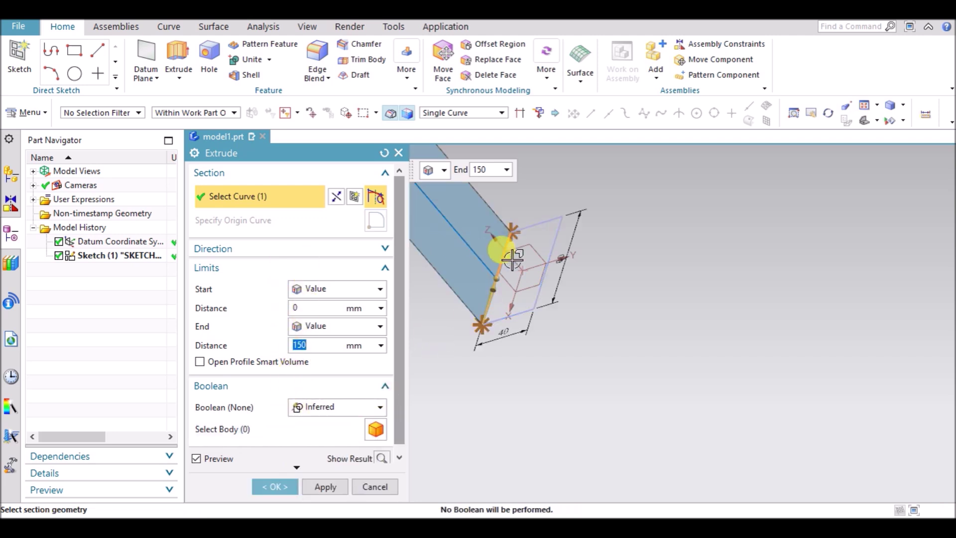
pyautogui.click(533, 227)
pyautogui.click(553, 239)
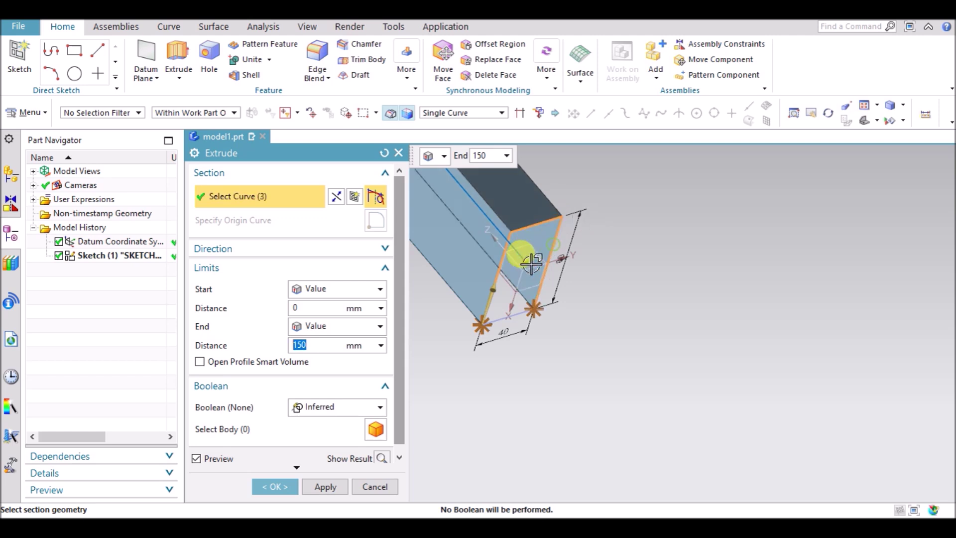
pyautogui.click(521, 319)
pyautogui.moveTo(573, 312); pyautogui.dragTo(581, 316, button='middle')
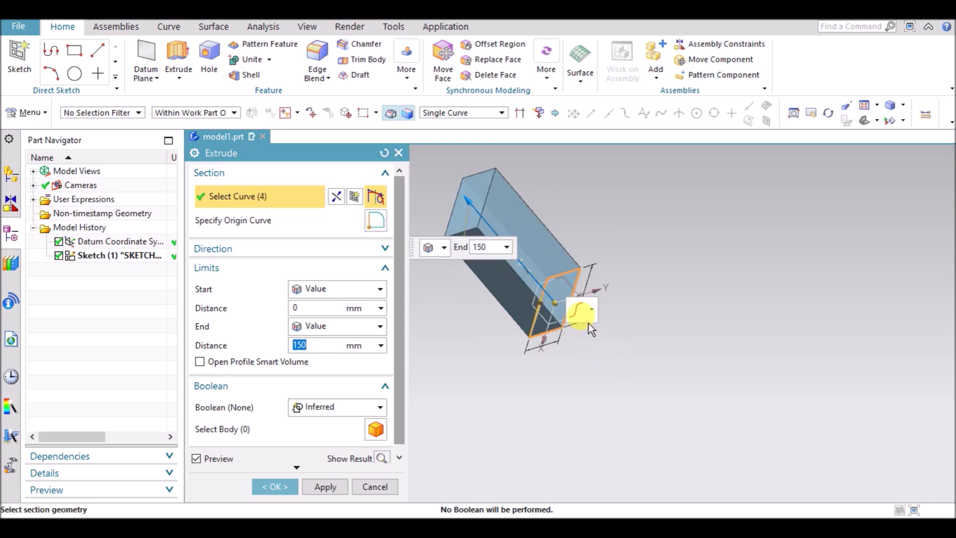
# Specify the extrusion direction with Inferred Vector, trying the Y axis before choosing the Z axis
pyautogui.click(364, 250)
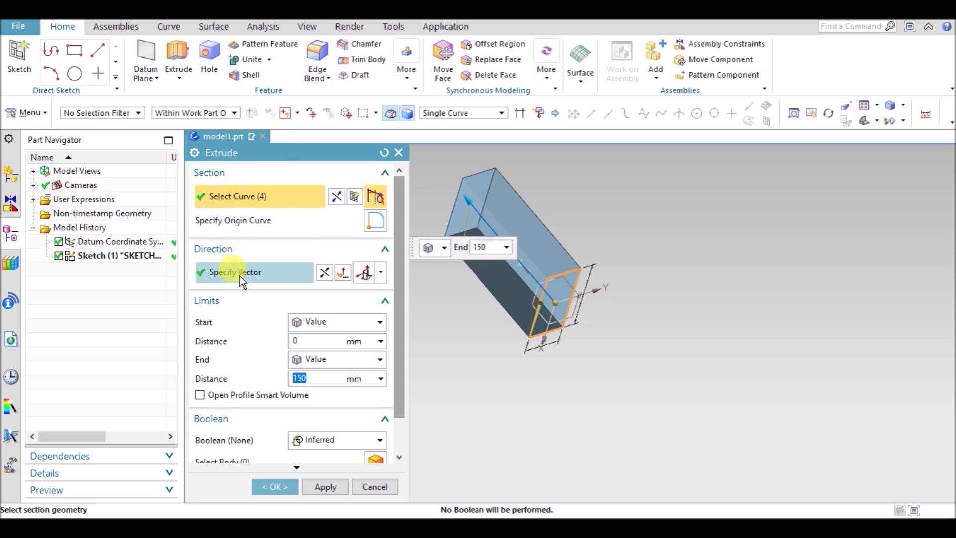
pyautogui.click(380, 275)
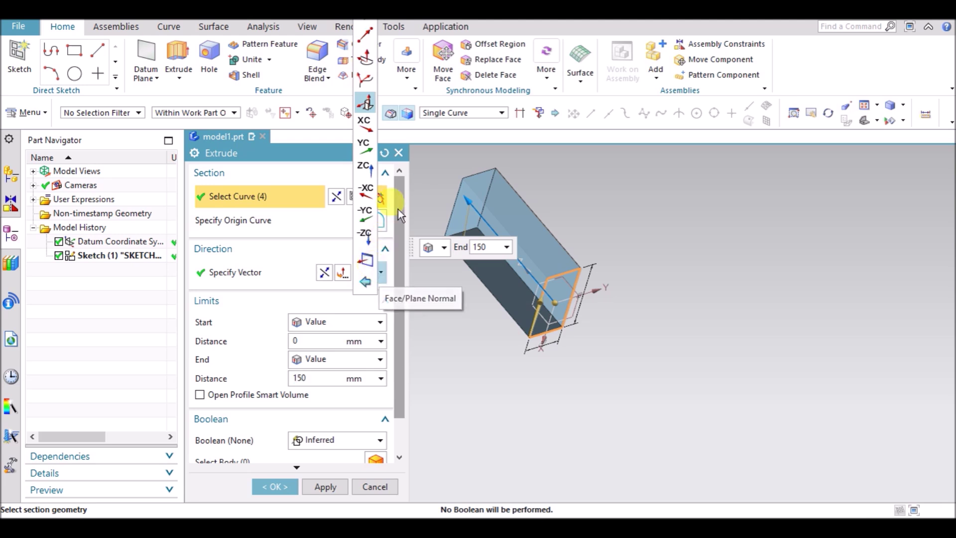
pyautogui.click(366, 34)
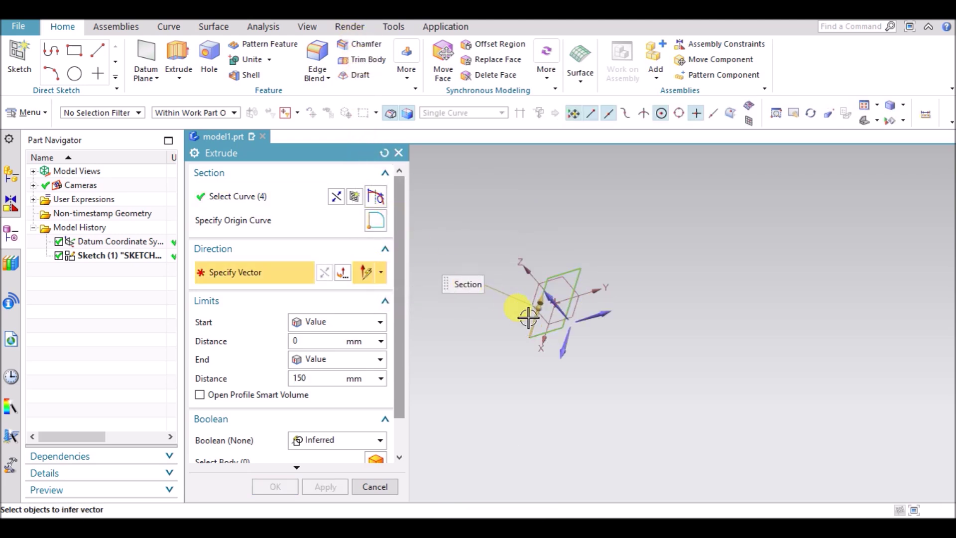
pyautogui.click(604, 321)
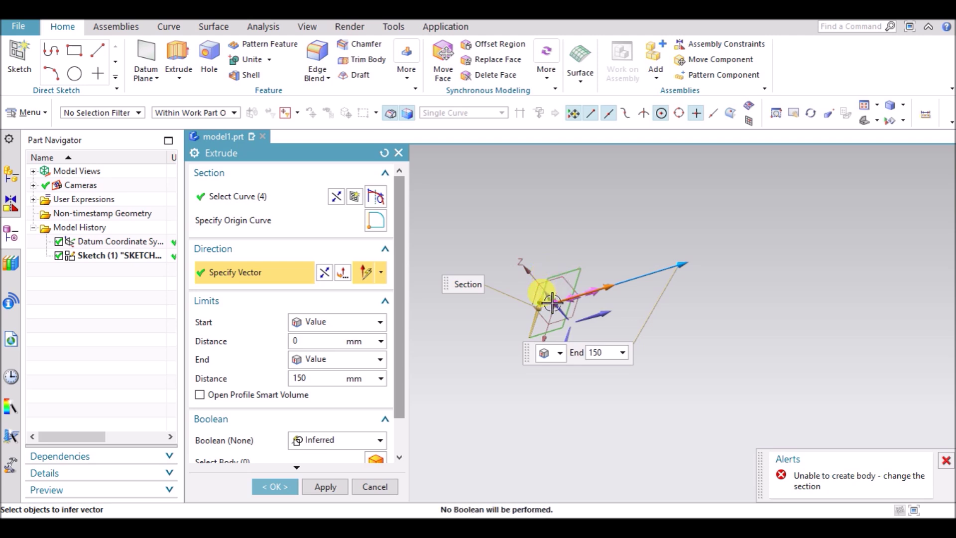
pyautogui.moveTo(543, 289); pyautogui.dragTo(567, 314, button='middle')
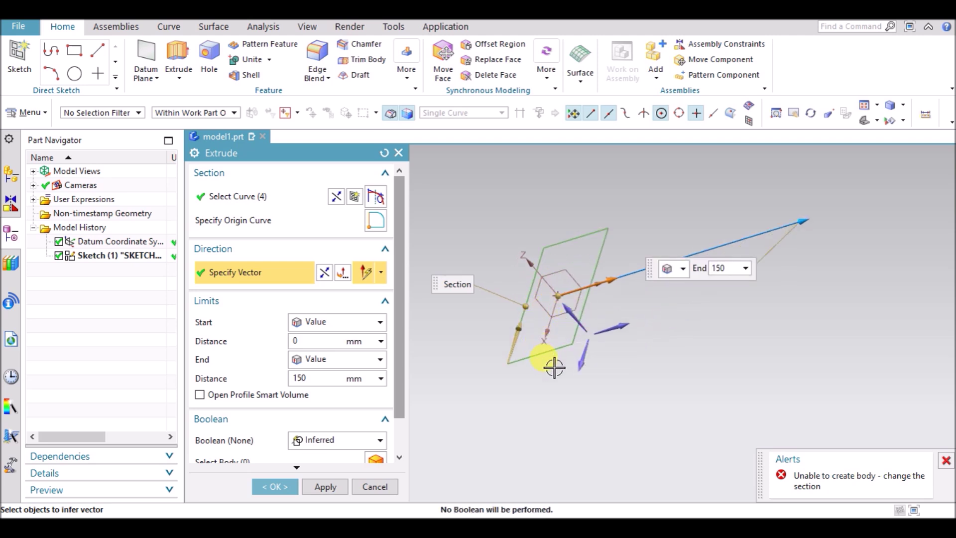
pyautogui.click(575, 314)
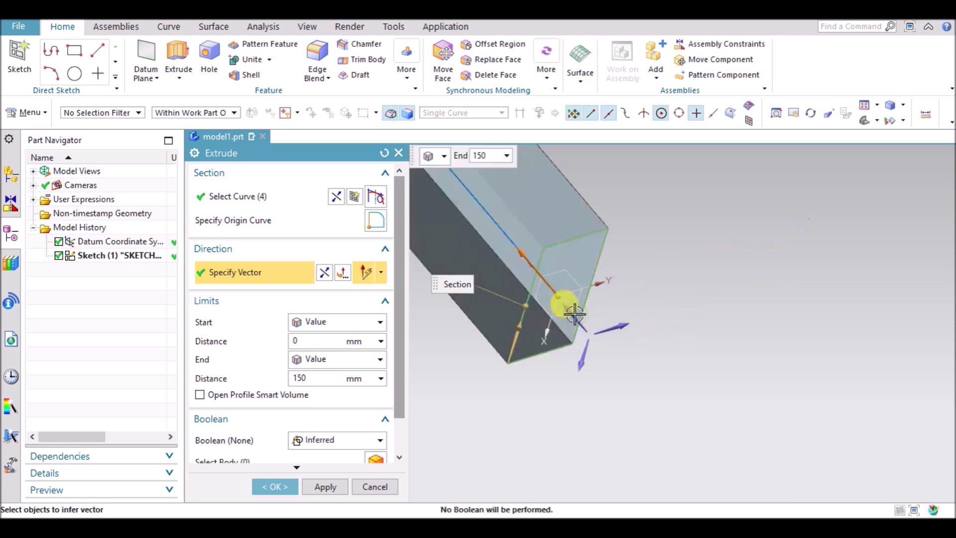
# Shorten the extrusion to an end distance of 40 mm and reposition the Extrude dialog
pyautogui.moveTo(608, 331); pyautogui.dragTo(508, 249, button='middle')
pyautogui.moveTo(508, 249); pyautogui.dragTo(495, 306)
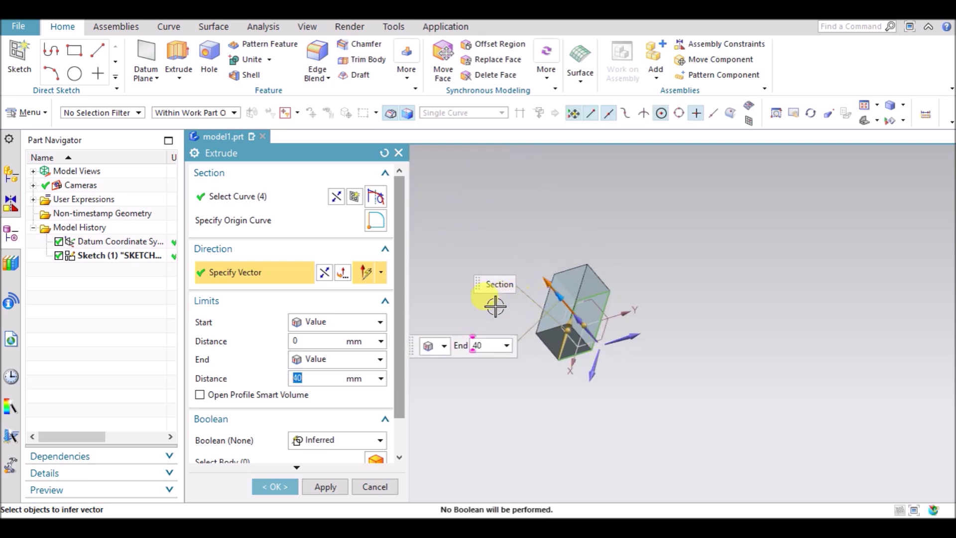
pyautogui.click(381, 271)
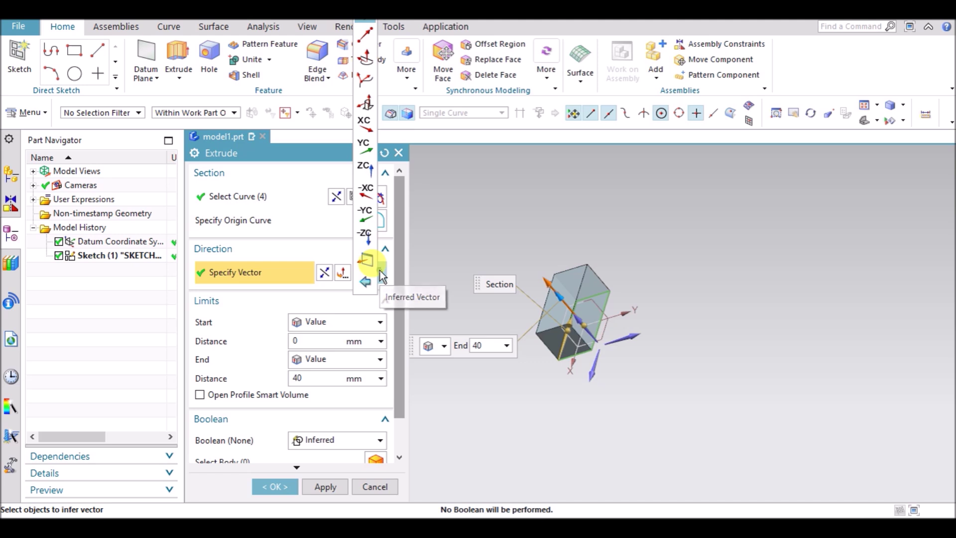
pyautogui.click(381, 271)
pyautogui.moveTo(324, 156); pyautogui.dragTo(326, 66)
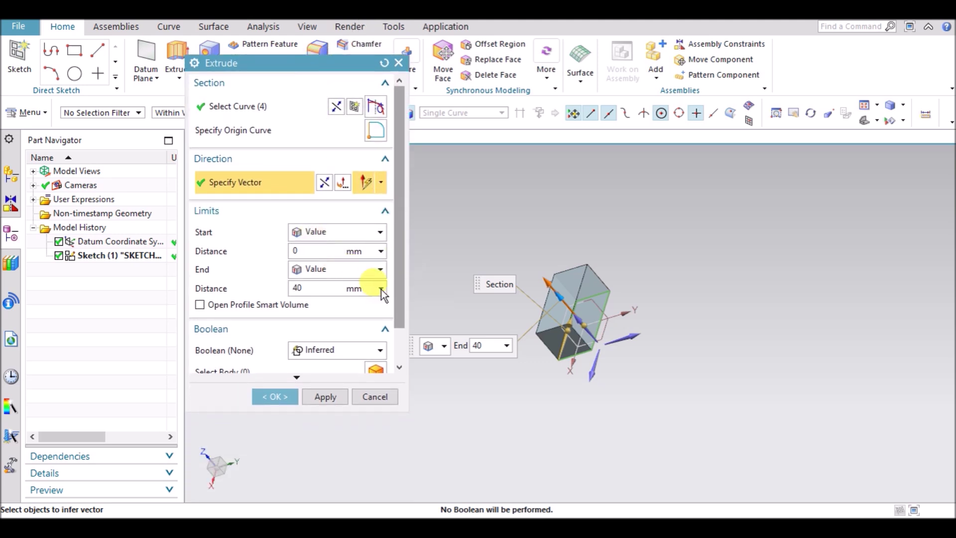
pyautogui.scroll(-2, 403, 299)
pyautogui.scroll(2, 397, 269)
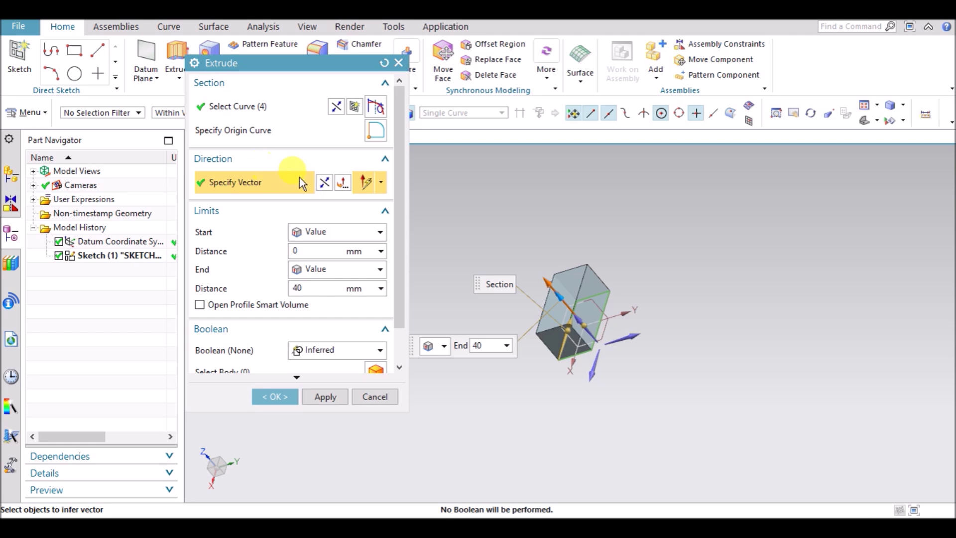
# Reverse the extrusion direction back and forth to compare the preview on both sides of the sketch plane
pyautogui.click(323, 183)
pyautogui.scroll(3, 591, 348)
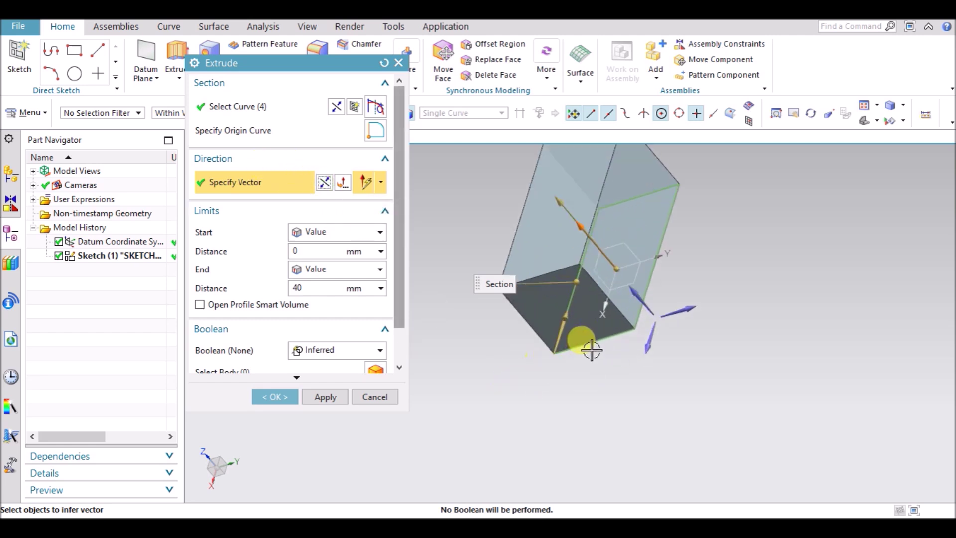
pyautogui.moveTo(731, 348); pyautogui.dragTo(752, 429, button='middle')
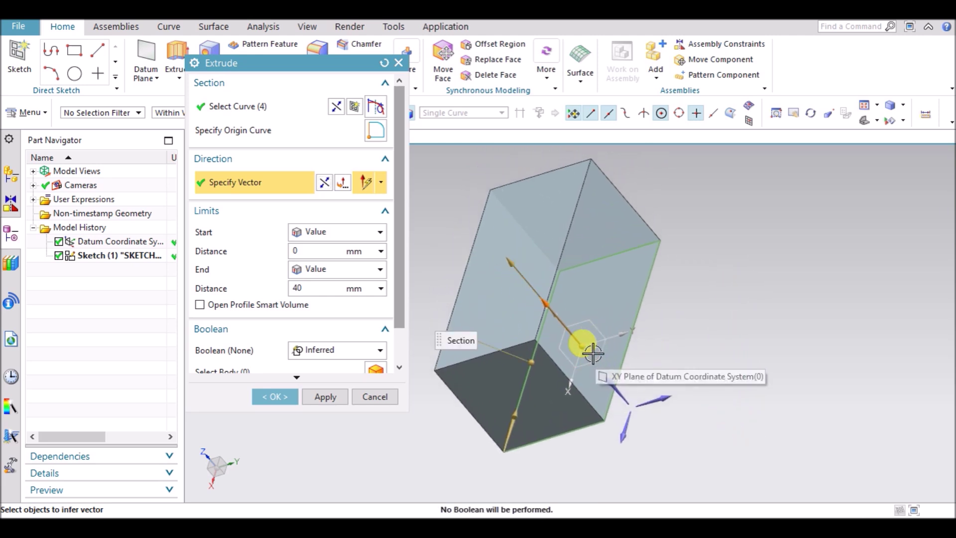
pyautogui.click(325, 183)
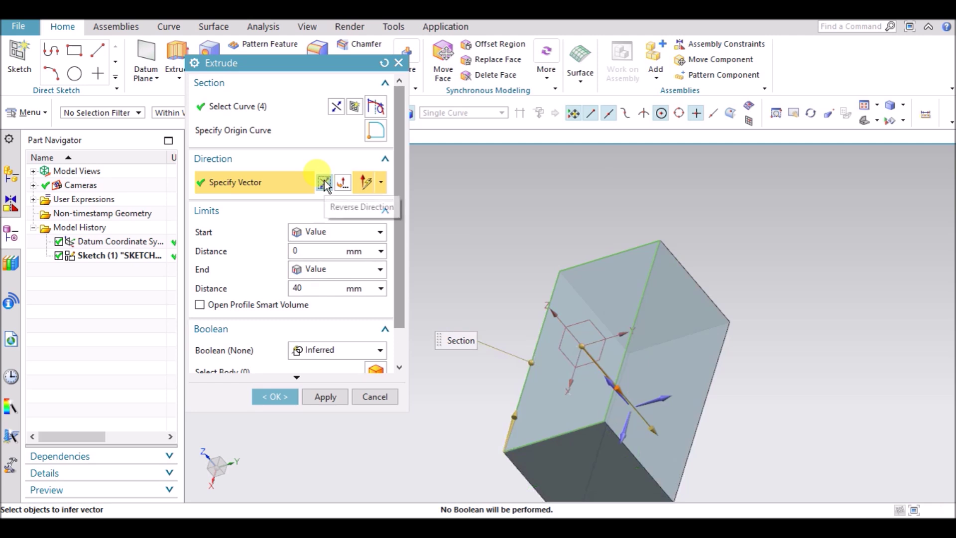
pyautogui.click(324, 183)
pyautogui.click(325, 183)
pyautogui.click(324, 183)
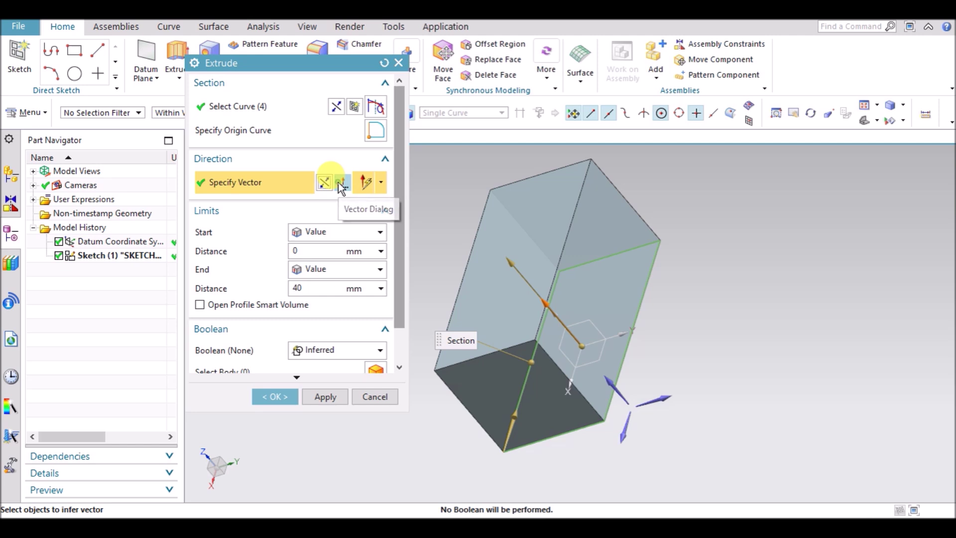
# Define the extrusion direction through the Vector dialog as an Inferred Vector along the X axis
pyautogui.click(340, 183)
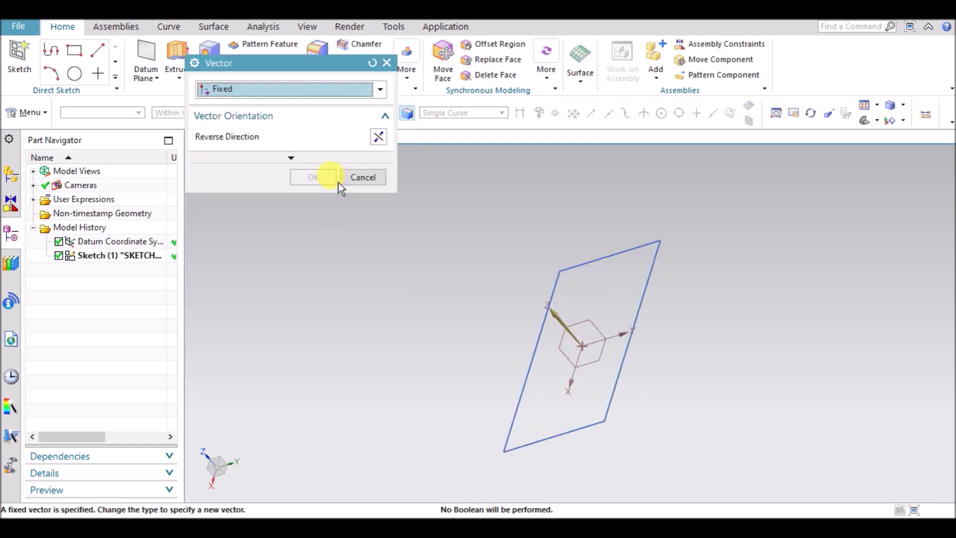
pyautogui.click(298, 91)
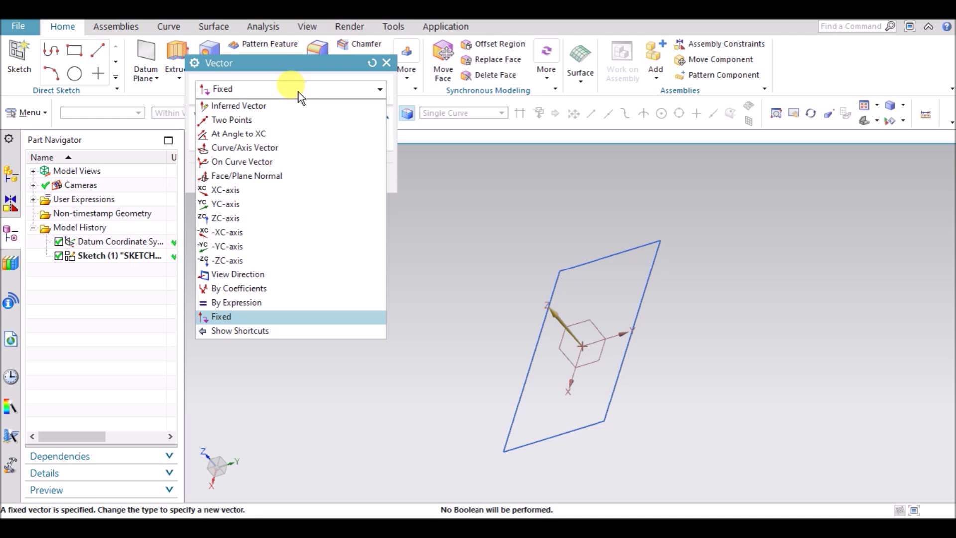
pyautogui.click(281, 107)
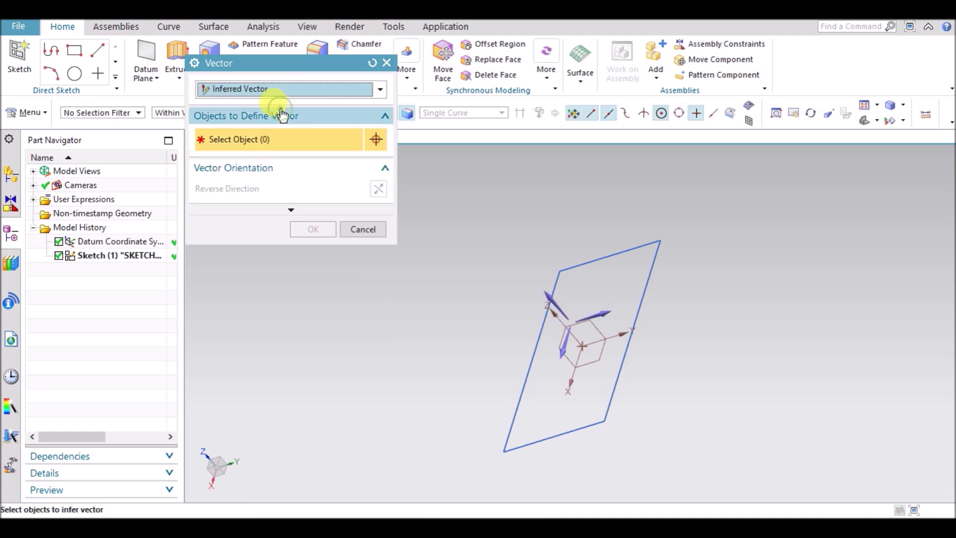
pyautogui.click(546, 285)
pyautogui.click(609, 311)
pyautogui.click(543, 330)
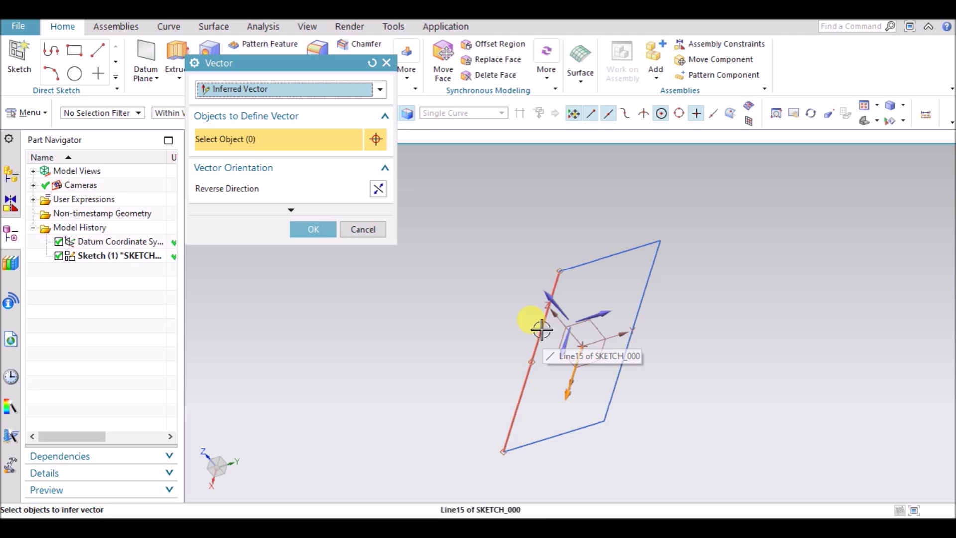
pyautogui.click(318, 229)
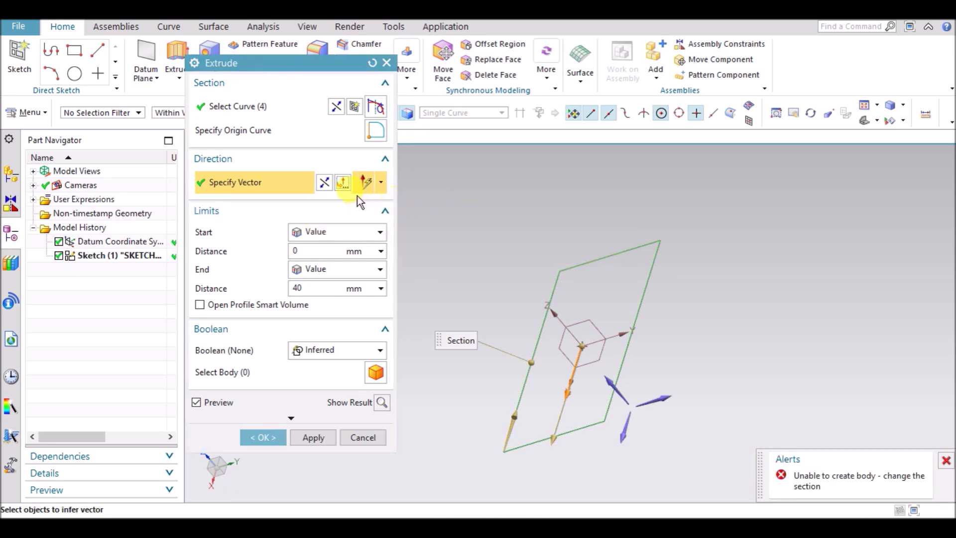
# Set the extrusion direction back to the Z axis using Inferred Vector
pyautogui.click(381, 186)
pyautogui.click(377, 208)
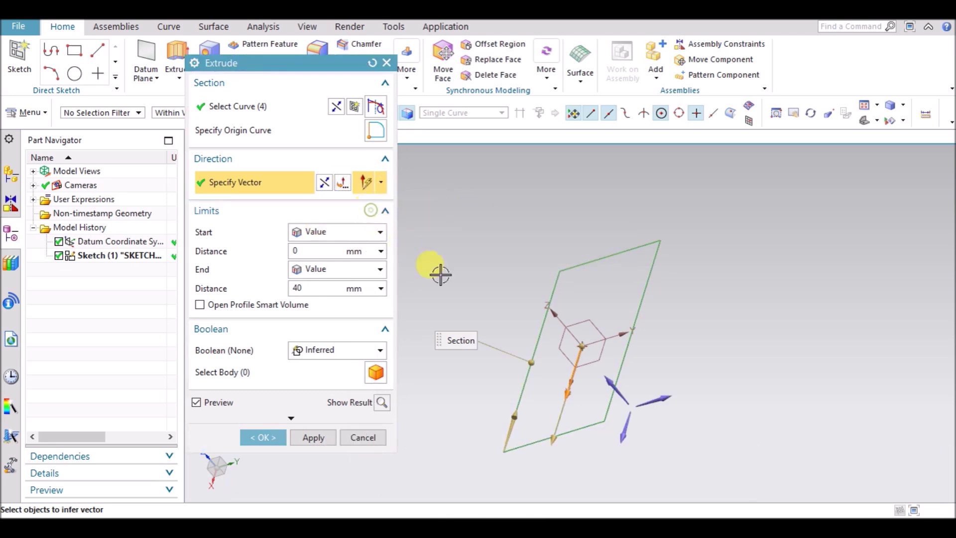
pyautogui.click(596, 378)
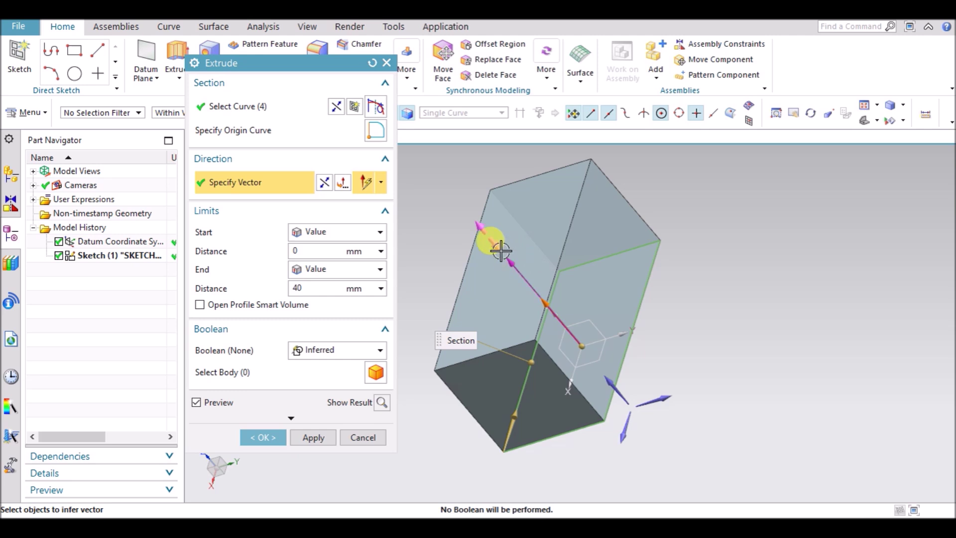
pyautogui.click(381, 185)
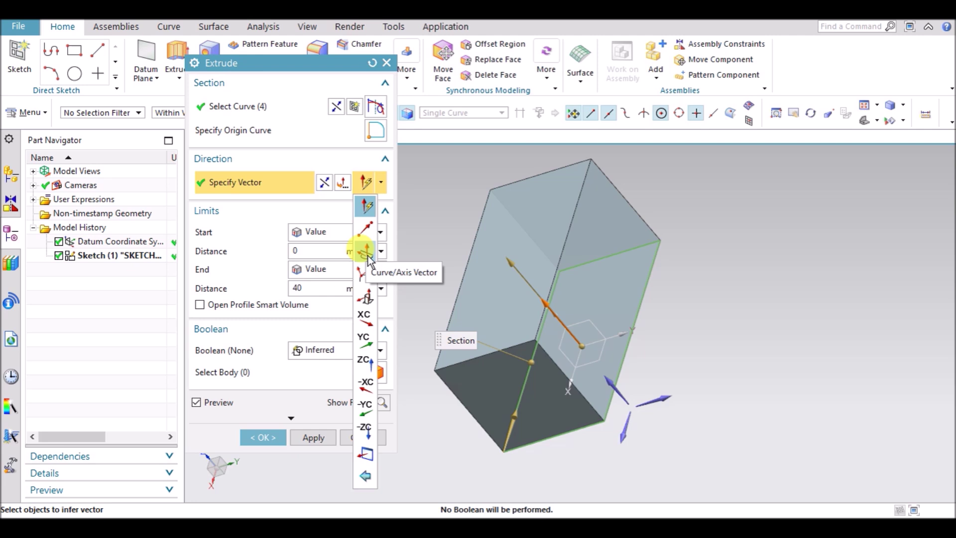
pyautogui.click(382, 191)
pyautogui.click(380, 193)
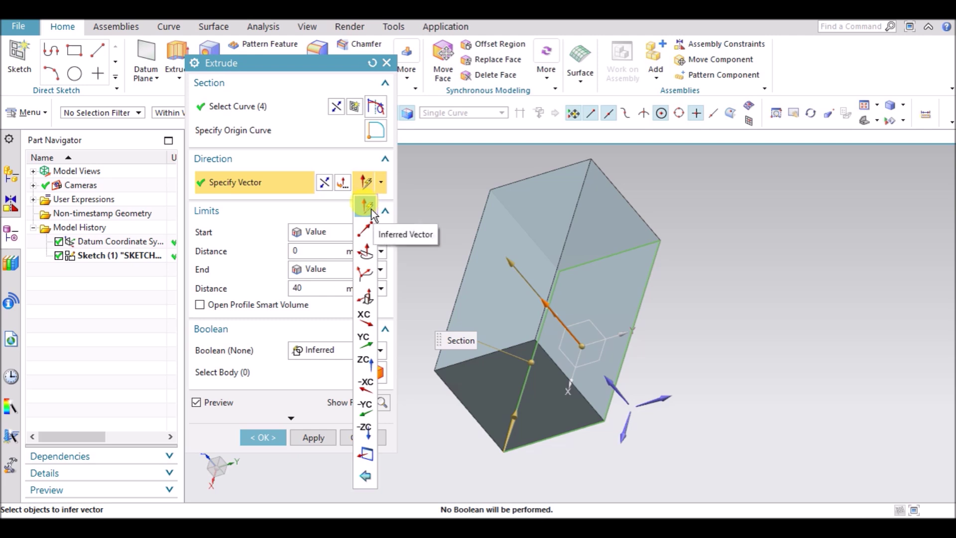
pyautogui.click(382, 186)
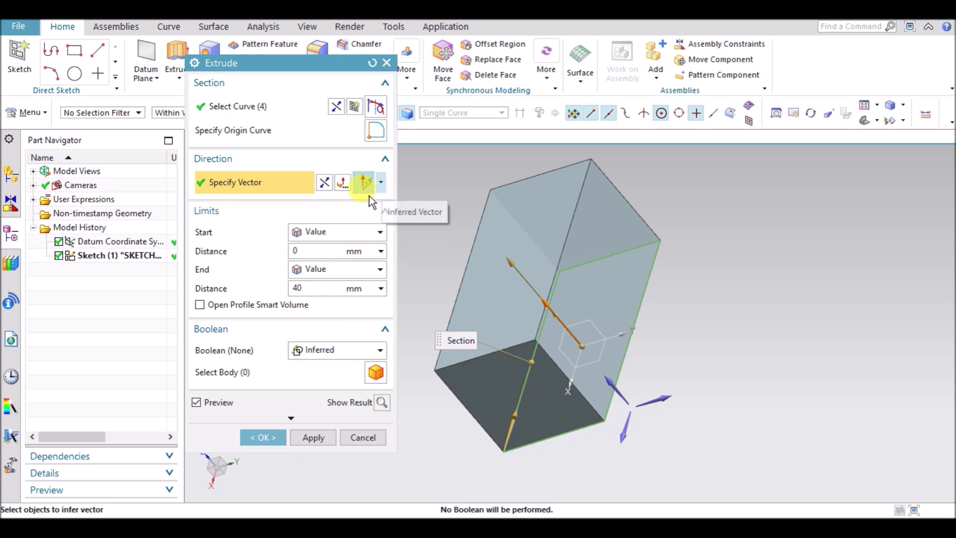
# Choose Value as the type of the extrusion's start limit
pyautogui.click(321, 234)
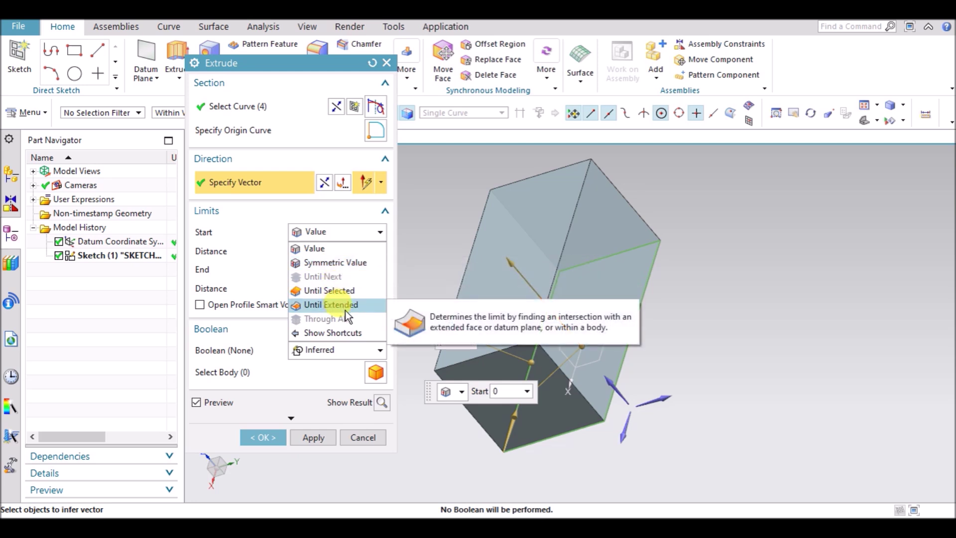
pyautogui.click(314, 249)
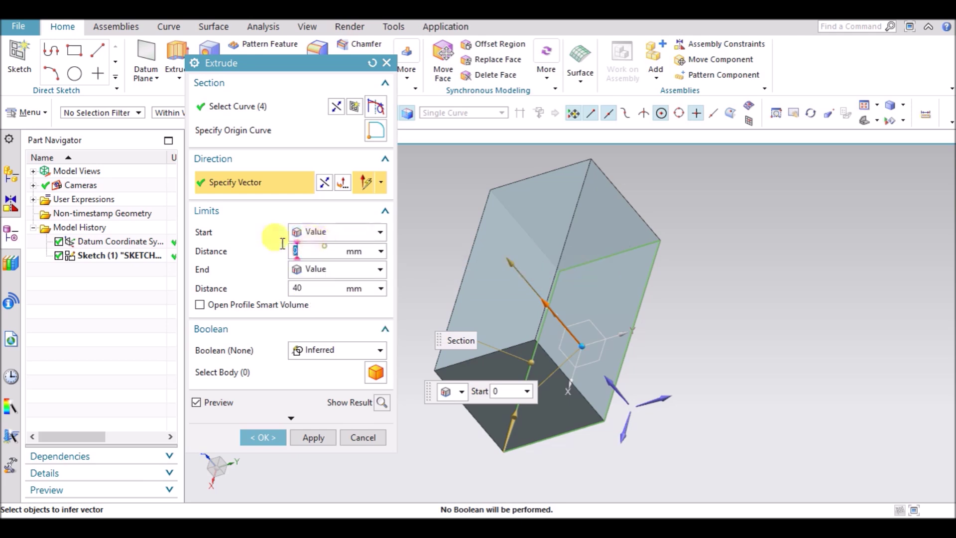
# Set the extrusion's start distance to 20 mm
pyautogui.doubleClick(297, 250)
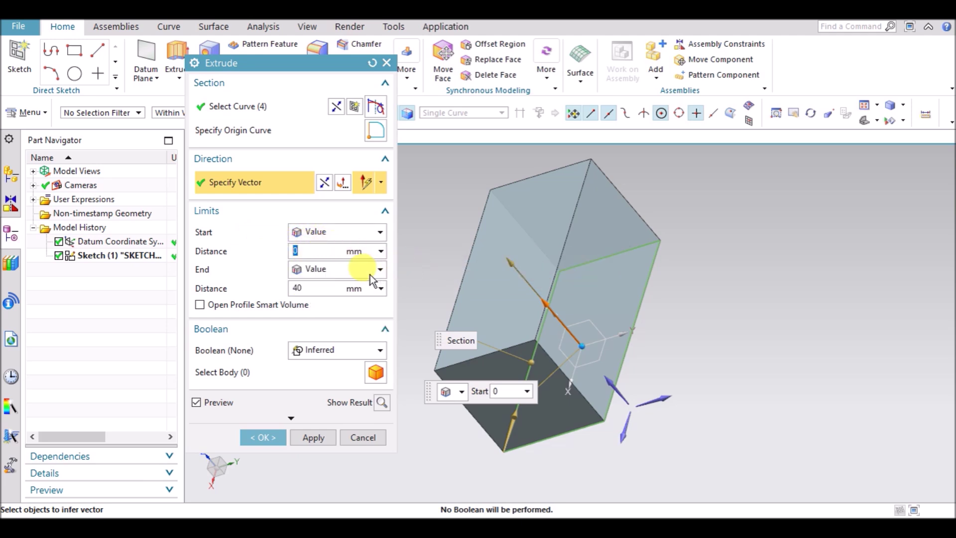
pyautogui.write('2')
pyautogui.press('Return')
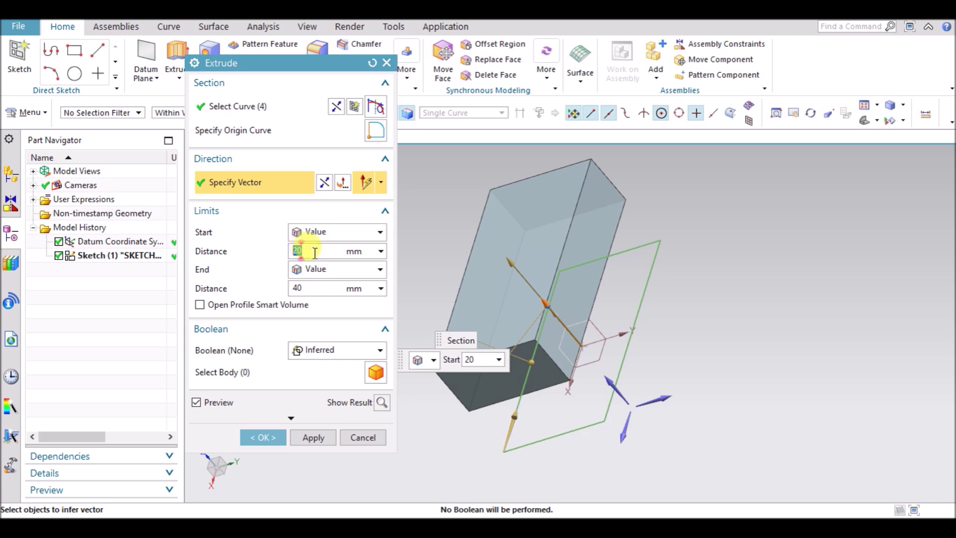
pyautogui.click(321, 288)
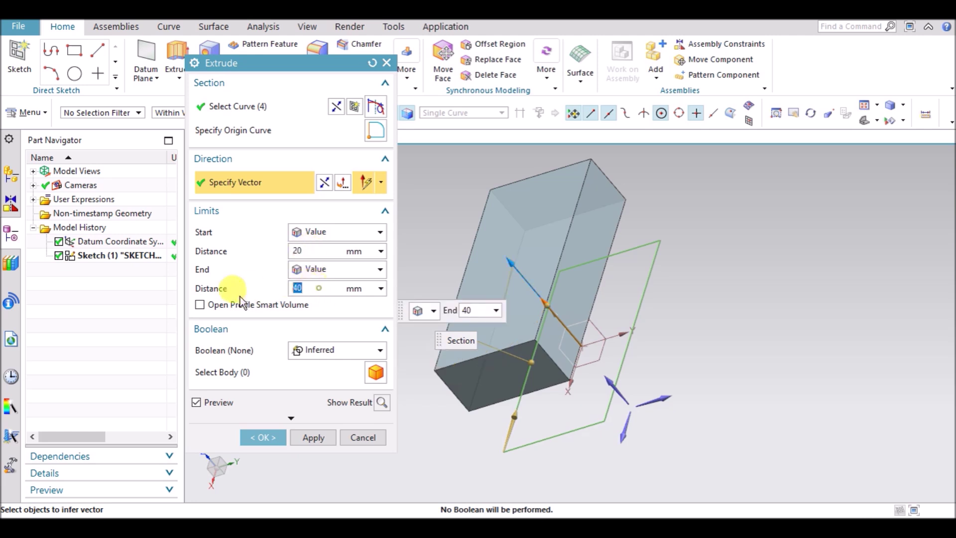
pyautogui.click(313, 270)
pyautogui.click(313, 270)
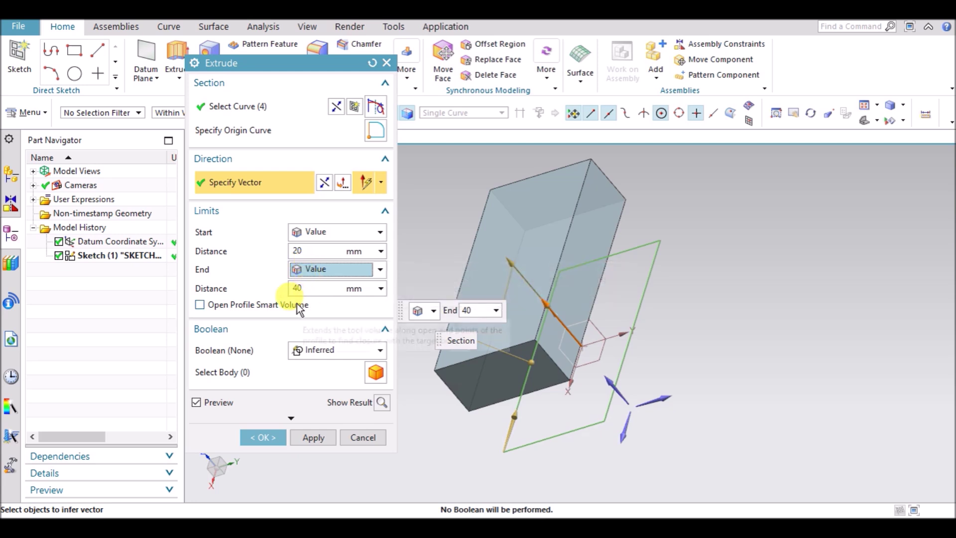
pyautogui.moveTo(246, 59); pyautogui.dragTo(256, 38)
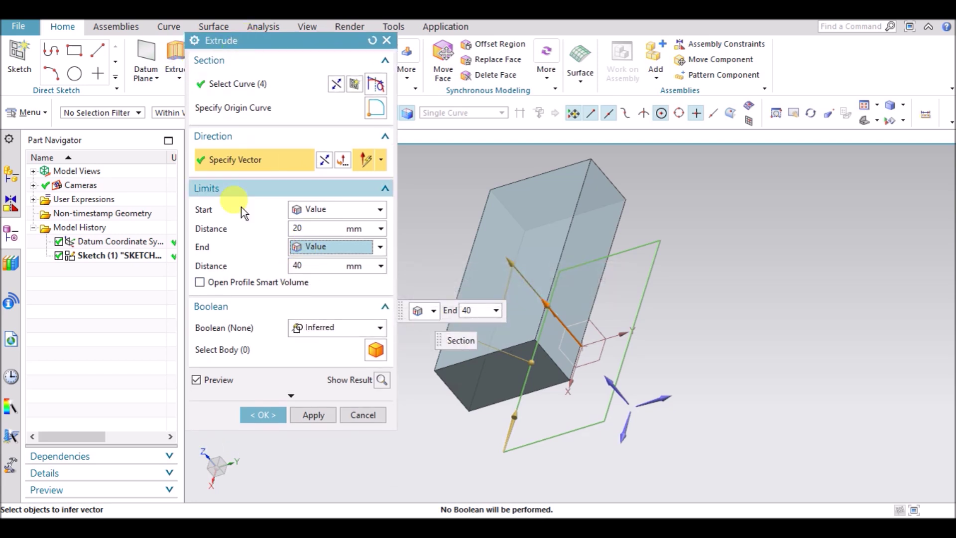
pyautogui.click(255, 285)
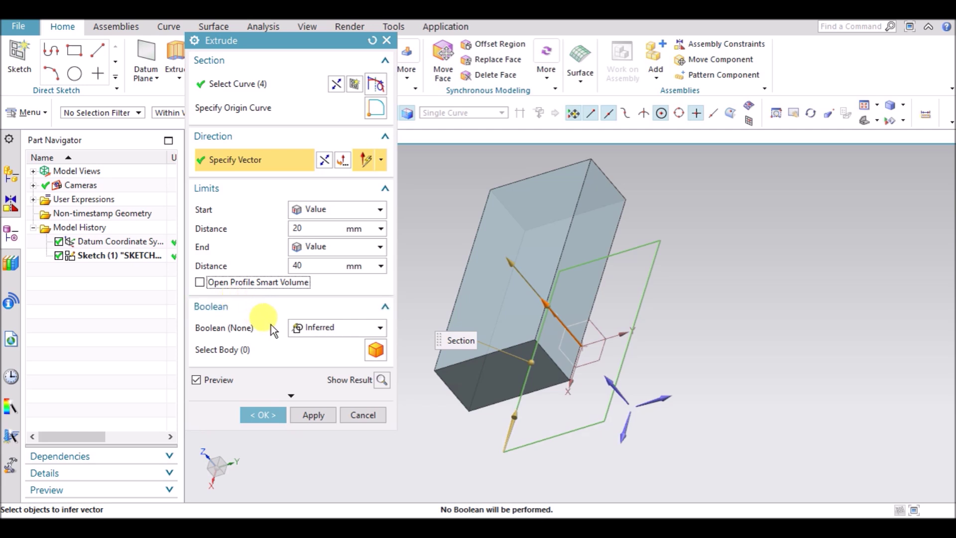
# Reveal the remaining Extrude option groups and set the extrusion's Boolean operation to None
pyautogui.click(311, 328)
pyautogui.click(311, 325)
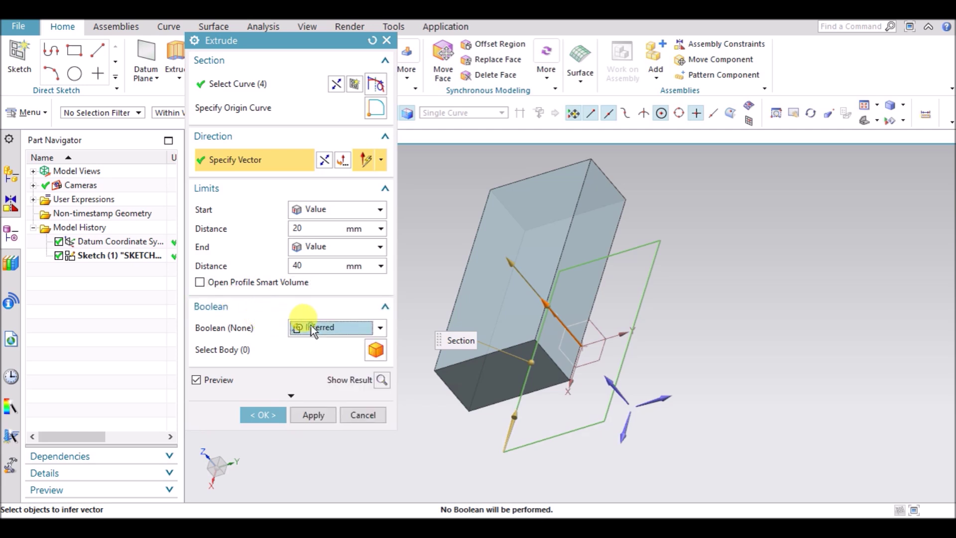
pyautogui.click(291, 398)
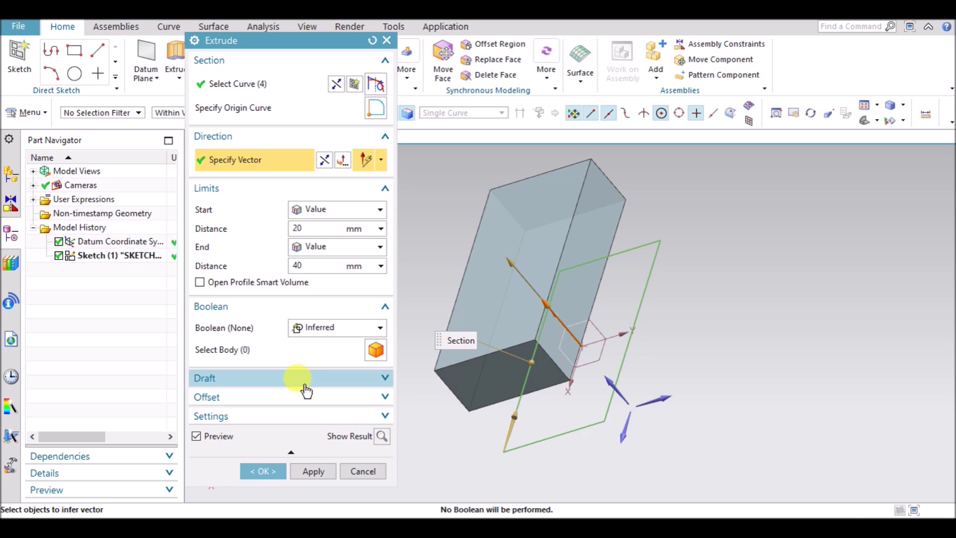
pyautogui.click(317, 327)
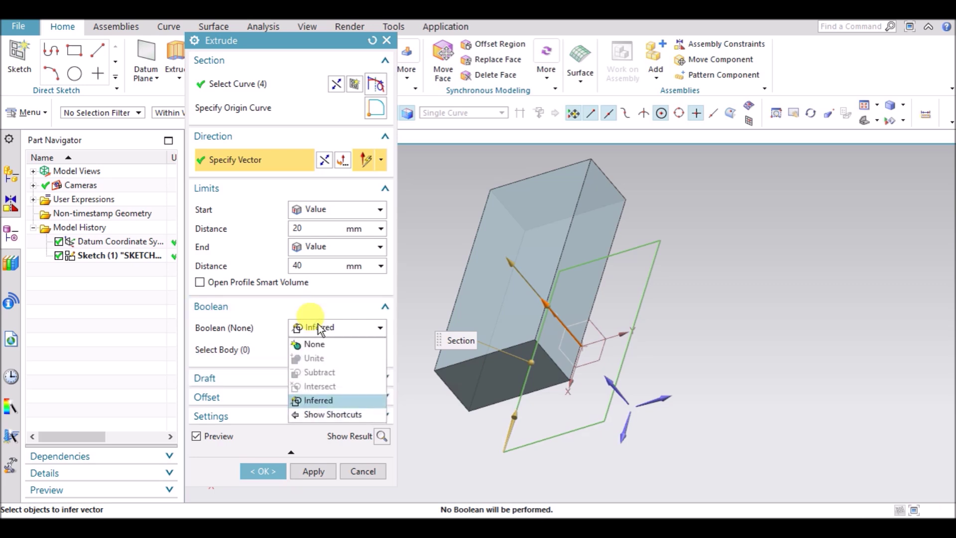
pyautogui.click(316, 401)
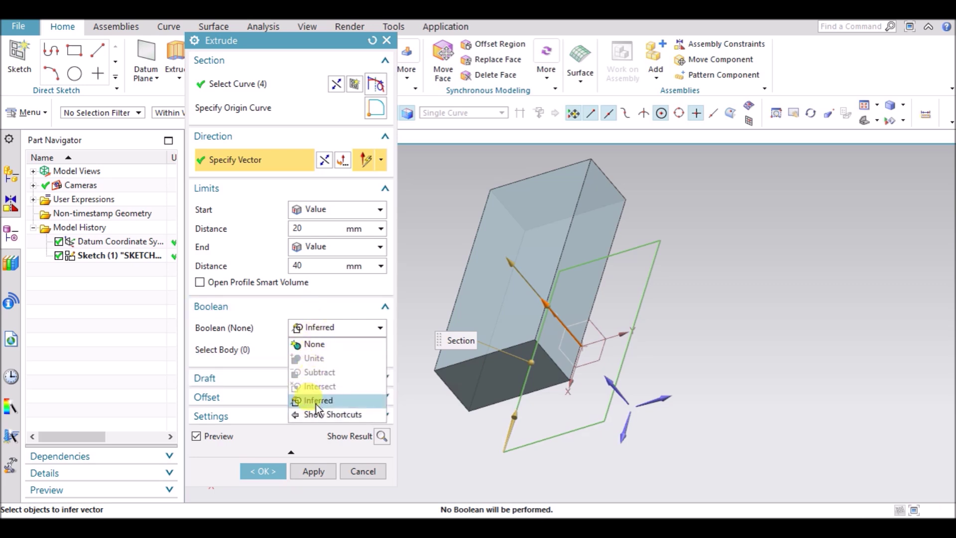
pyautogui.click(319, 345)
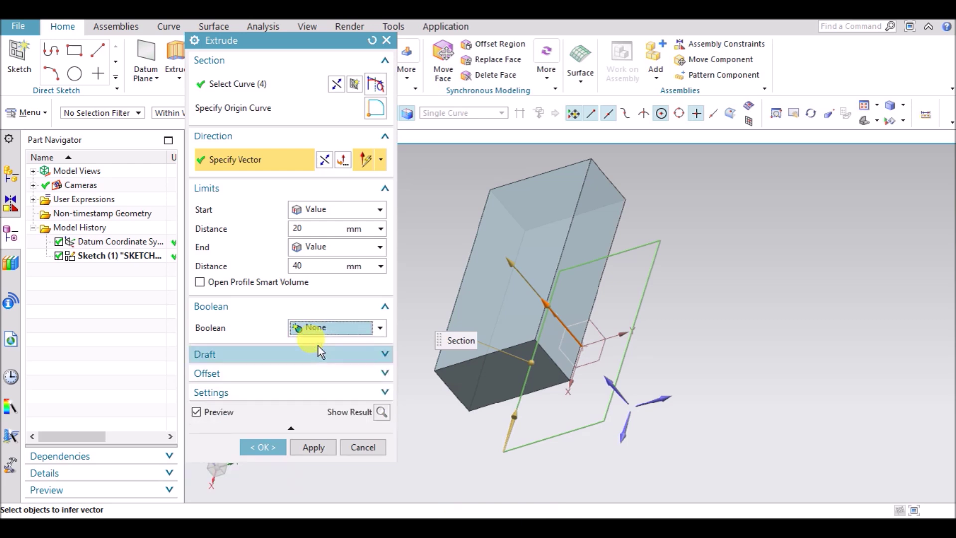
# Expand the Draft and Offset settings of the extrusion and look through the draft choices
pyautogui.click(311, 355)
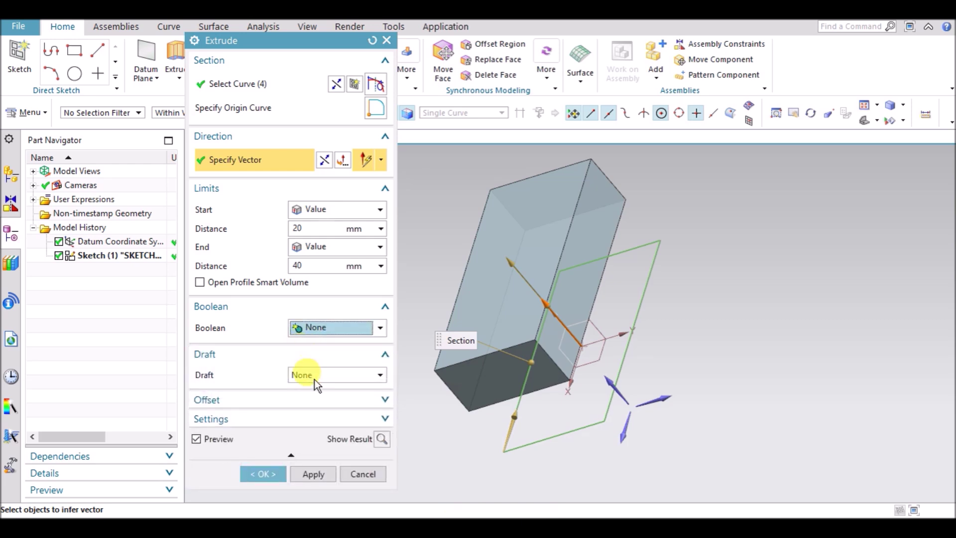
pyautogui.click(313, 377)
pyautogui.click(313, 377)
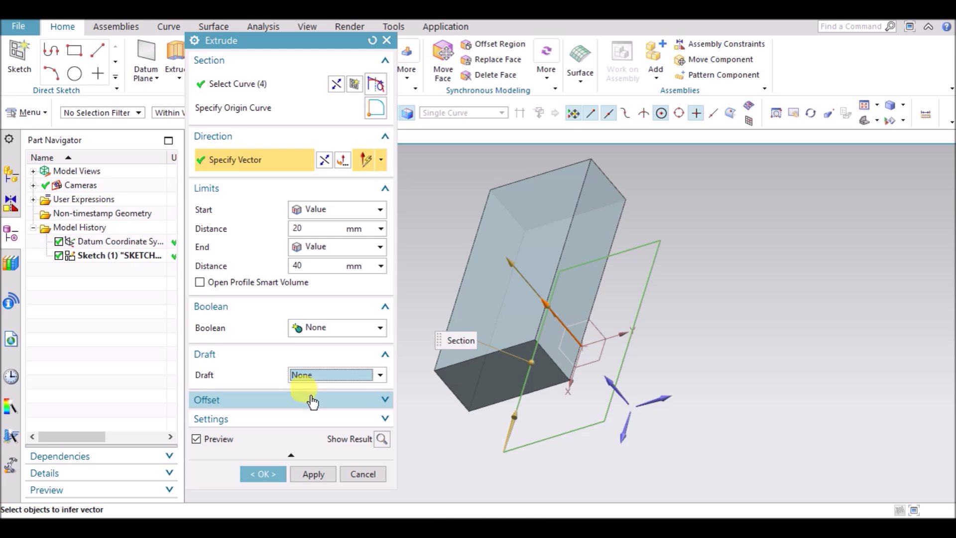
pyautogui.click(308, 400)
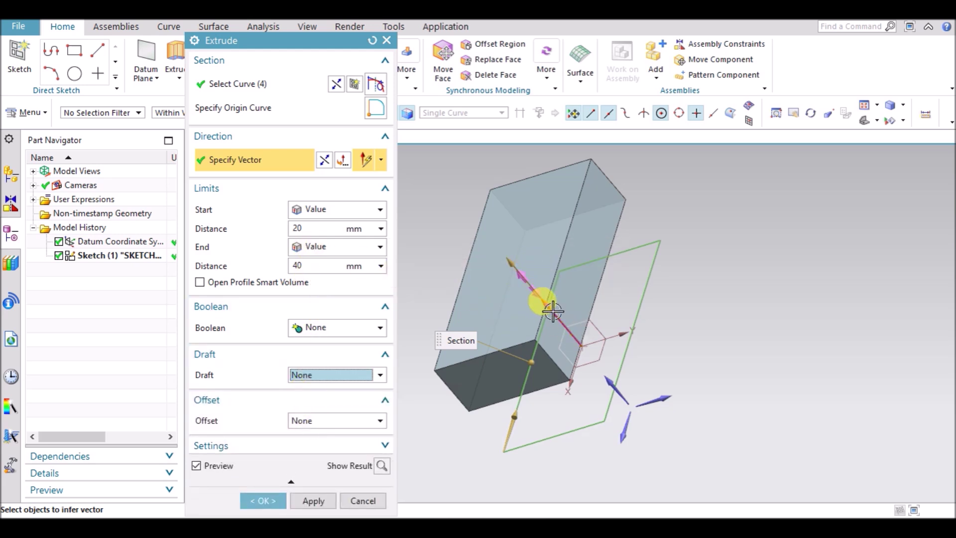
# Adjust the extrusion's limits with the preview handles to a start distance of 18 mm and an end distance of 58 mm
pyautogui.moveTo(544, 310); pyautogui.dragTo(509, 268)
pyautogui.moveTo(461, 214); pyautogui.dragTo(546, 297)
pyautogui.click(358, 259)
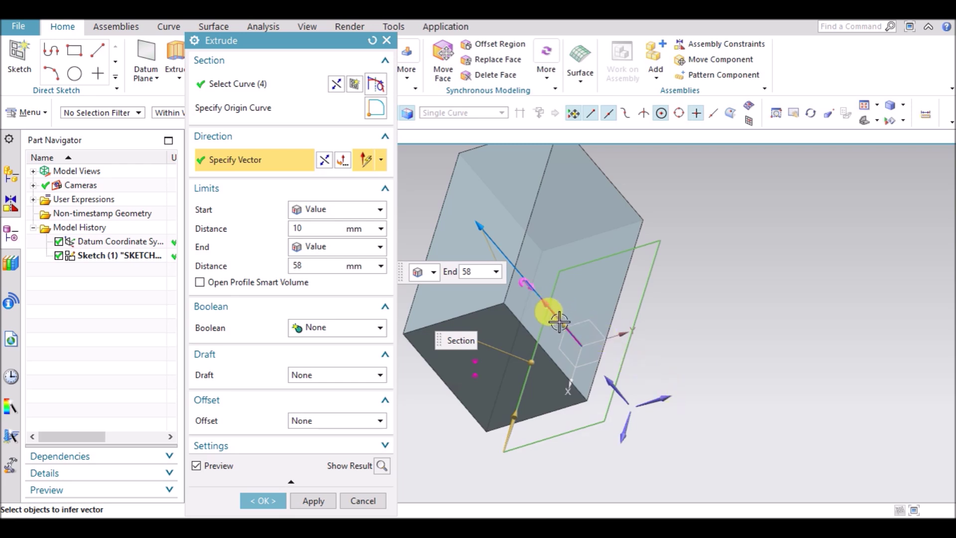
pyautogui.click(570, 335)
pyautogui.moveTo(570, 334); pyautogui.dragTo(518, 271)
pyautogui.moveTo(615, 351); pyautogui.dragTo(548, 316, button='middle')
pyautogui.press('F8')
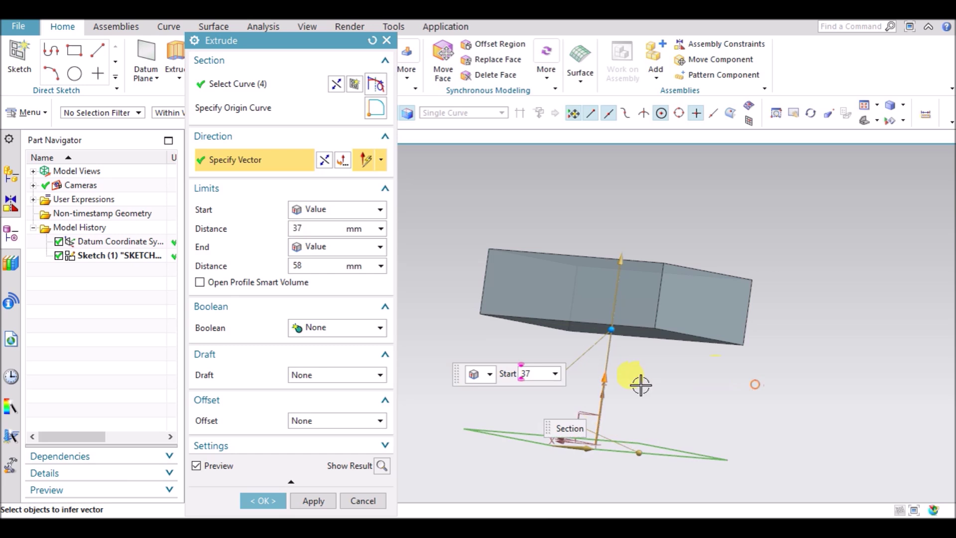
pyautogui.scroll(1, 588, 366)
pyautogui.moveTo(572, 308); pyautogui.dragTo(579, 387)
pyautogui.moveTo(668, 309); pyautogui.dragTo(602, 308, button='middle')
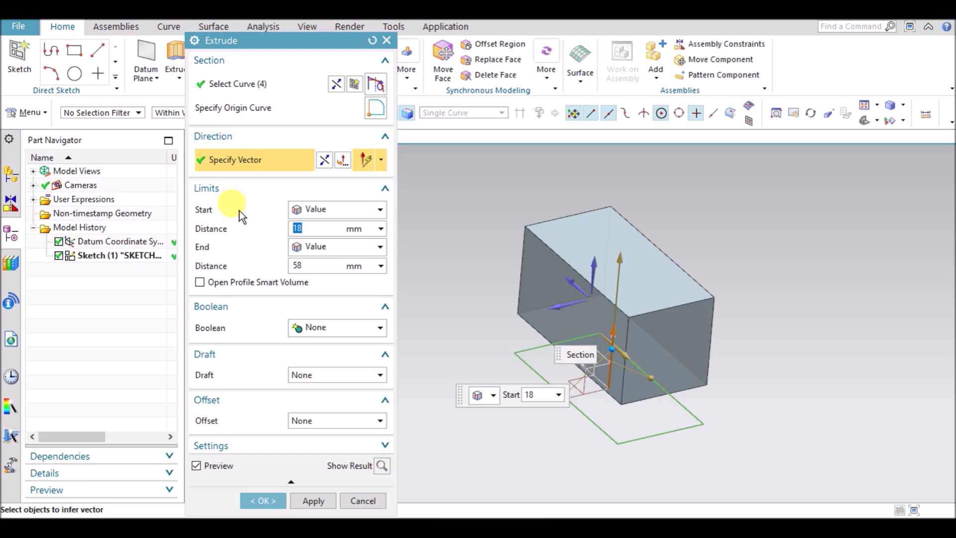
pyautogui.click(208, 189)
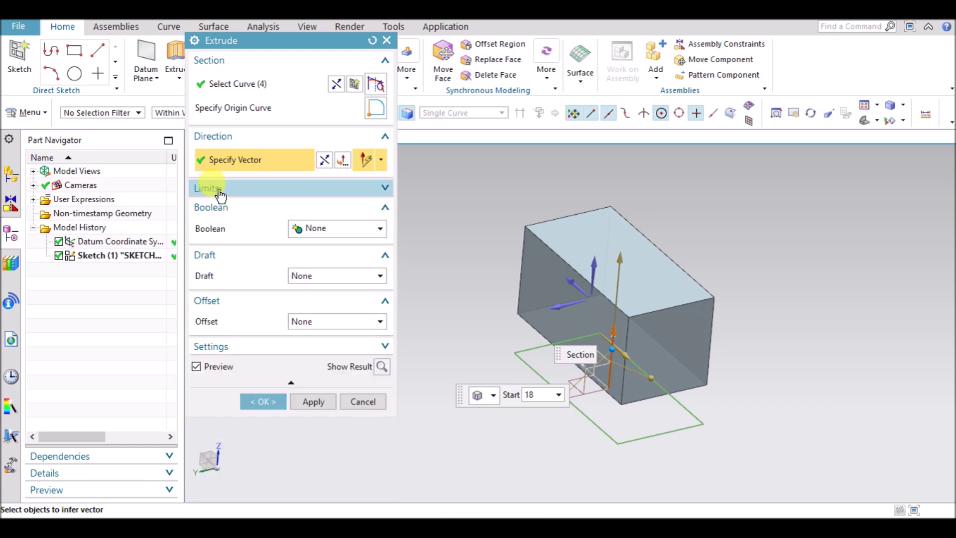
pyautogui.click(208, 188)
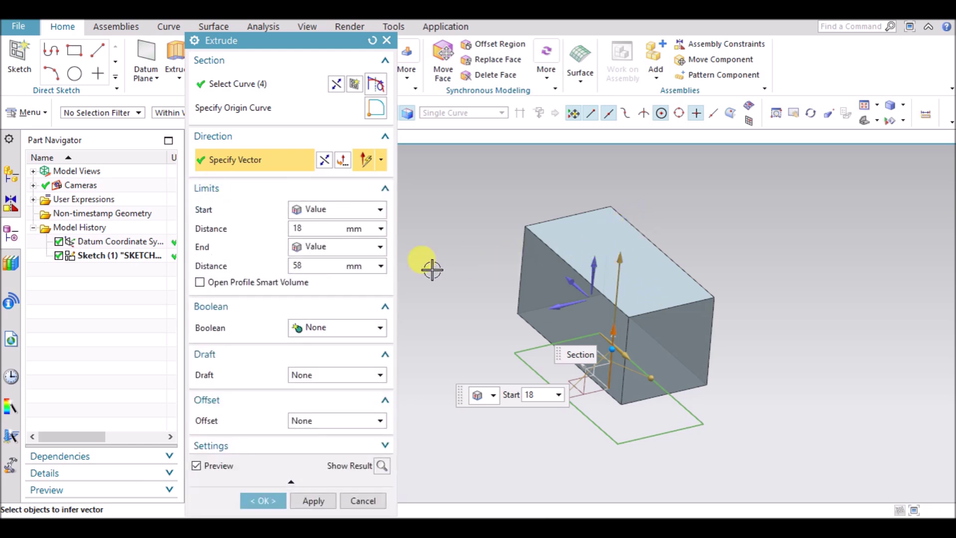
pyautogui.click(324, 327)
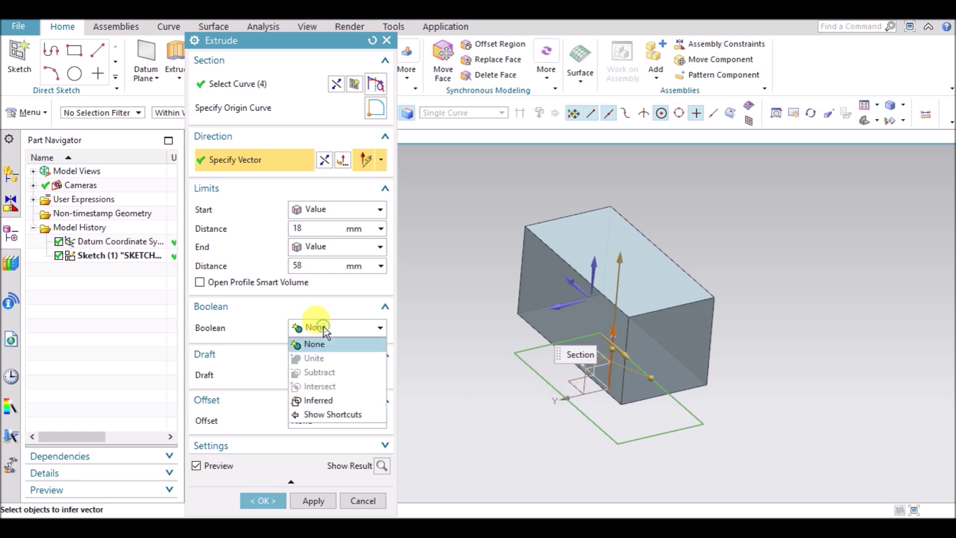
pyautogui.click(324, 326)
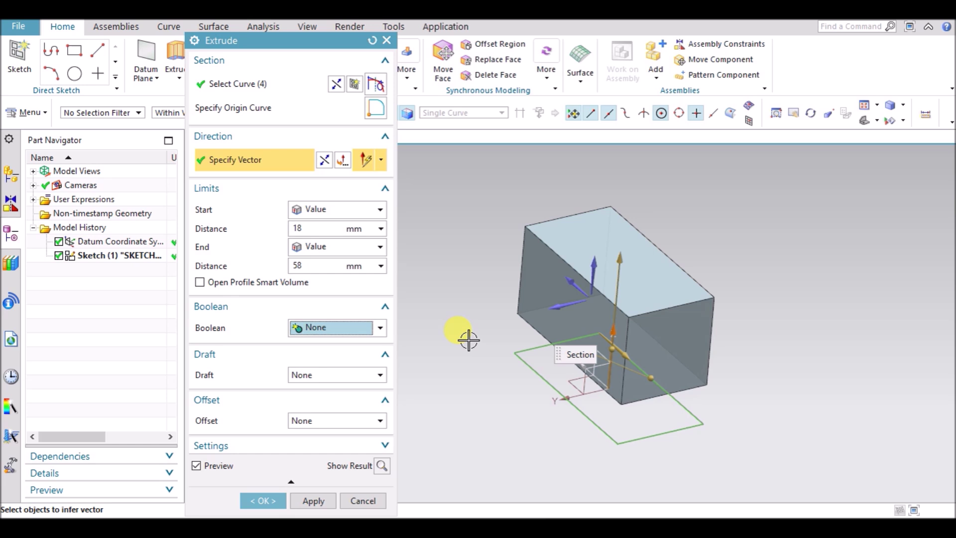
# Set the extrusion's draft type to From Start Limit and inspect the tapered side in a straight-on view
pyautogui.click(320, 371)
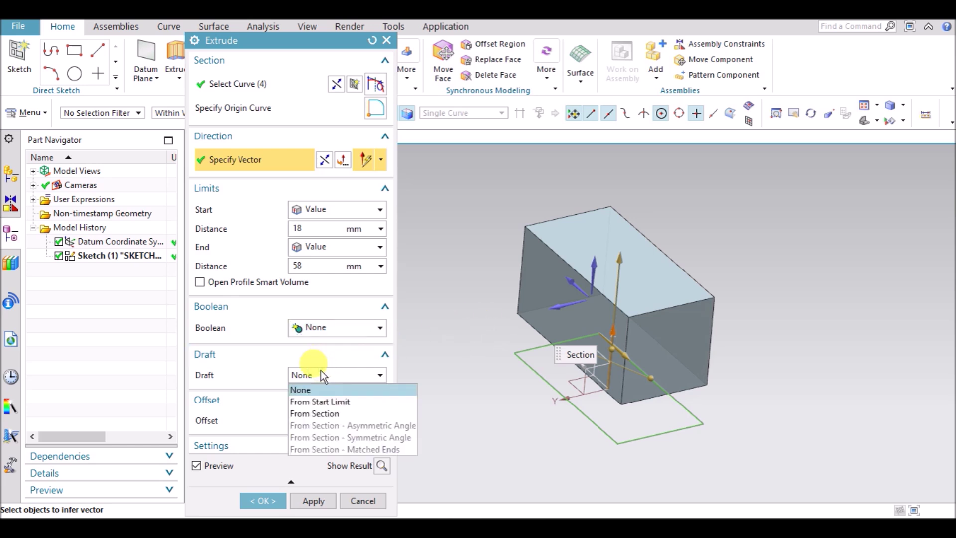
pyautogui.click(335, 401)
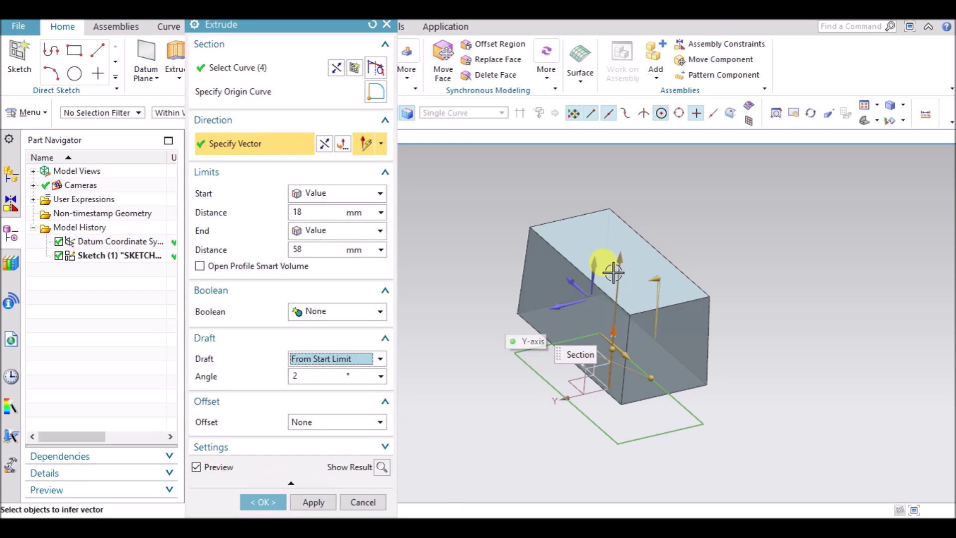
pyautogui.scroll(3, 613, 273)
pyautogui.press('F8')
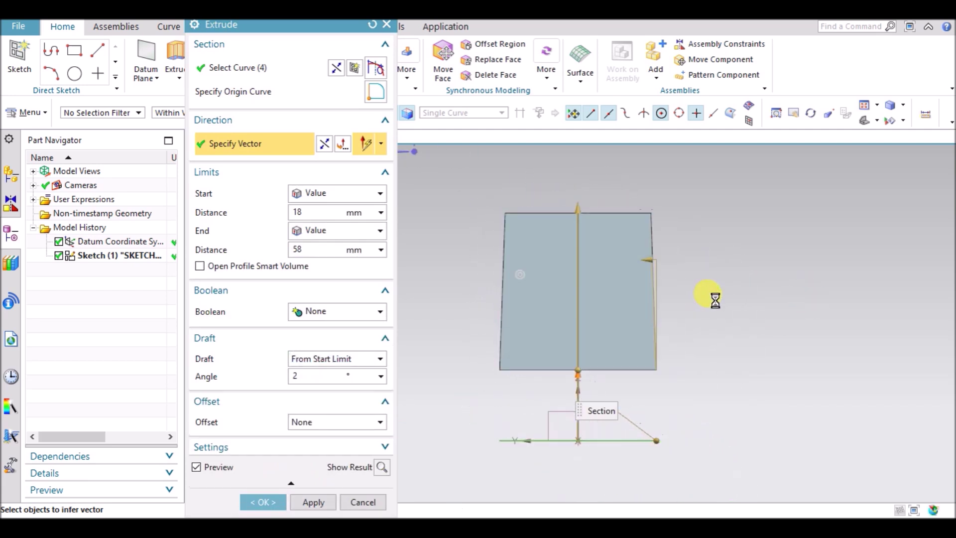
pyautogui.scroll(4, 646, 267)
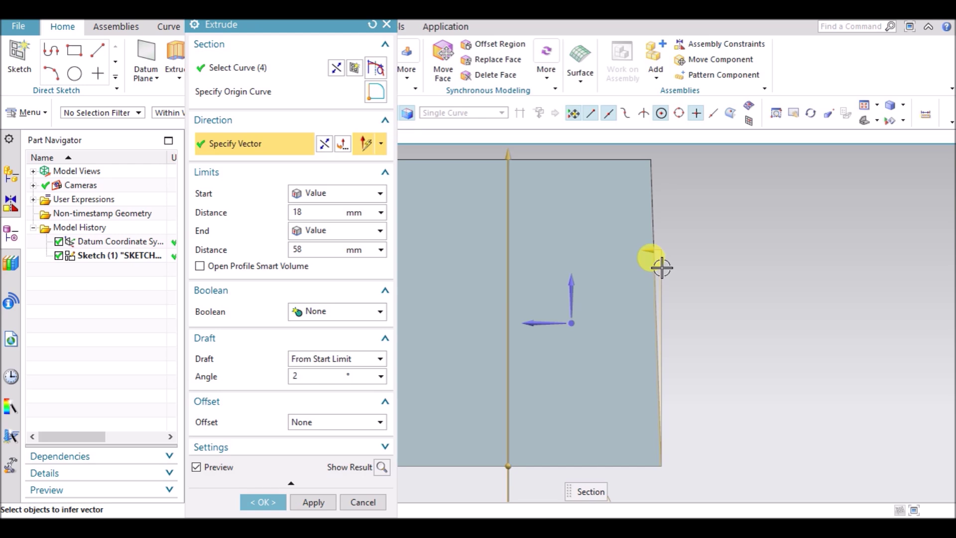
# Change the draft angle to -15° with the preview's angle handle and create the extrusion
pyautogui.doubleClick(299, 376)
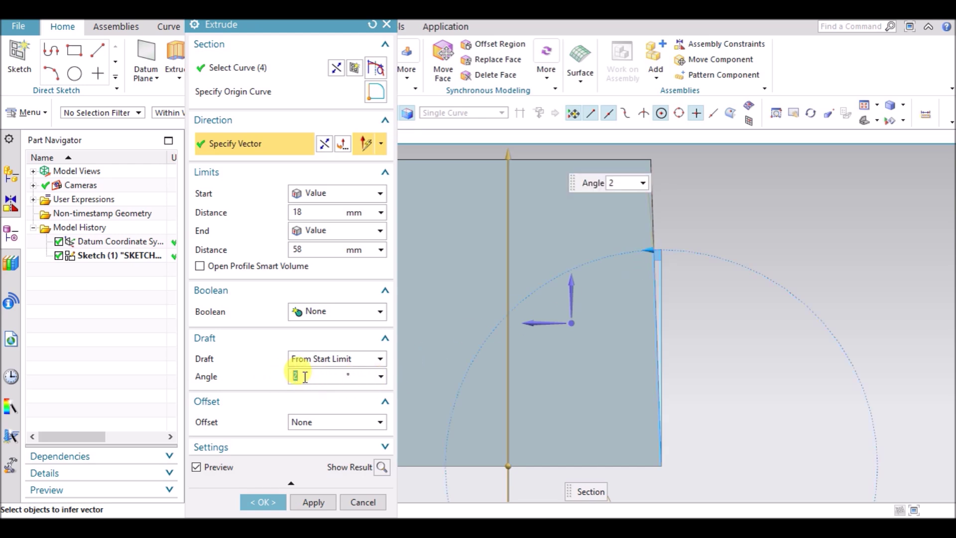
pyautogui.moveTo(646, 246); pyautogui.dragTo(654, 296)
pyautogui.moveTo(679, 310)
pyautogui.mouseDown(button='middle')
pyautogui.moveTo(683, 324)
pyautogui.moveTo(674, 310)
pyautogui.mouseUp(button='middle')
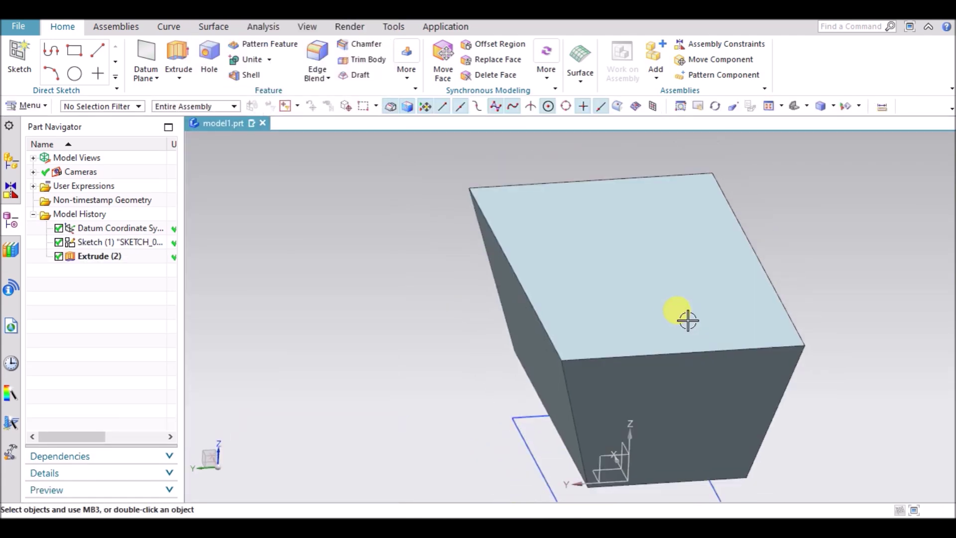
# Reopen the finished extrusion for editing, review its draft types and other settings, and accept it as it is
pyautogui.doubleClick(107, 258)
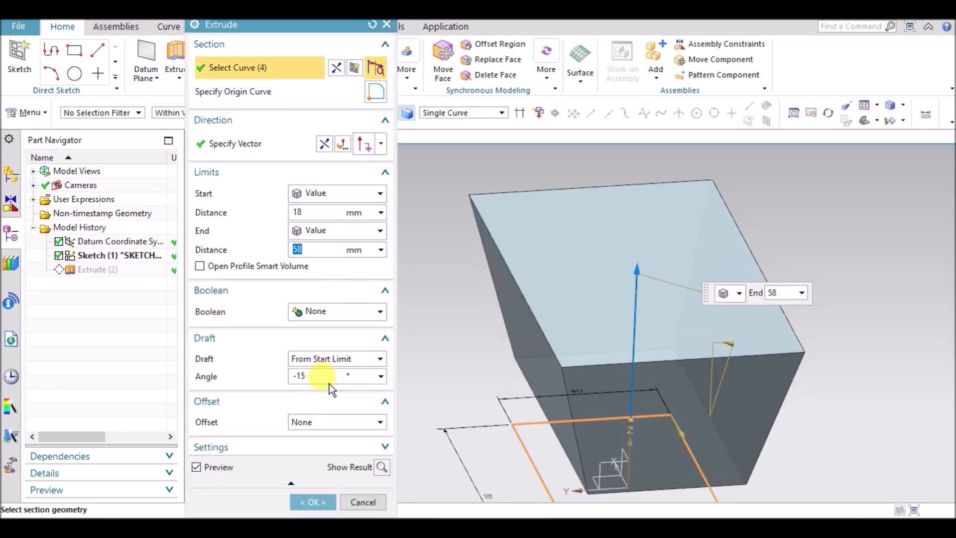
pyautogui.click(346, 361)
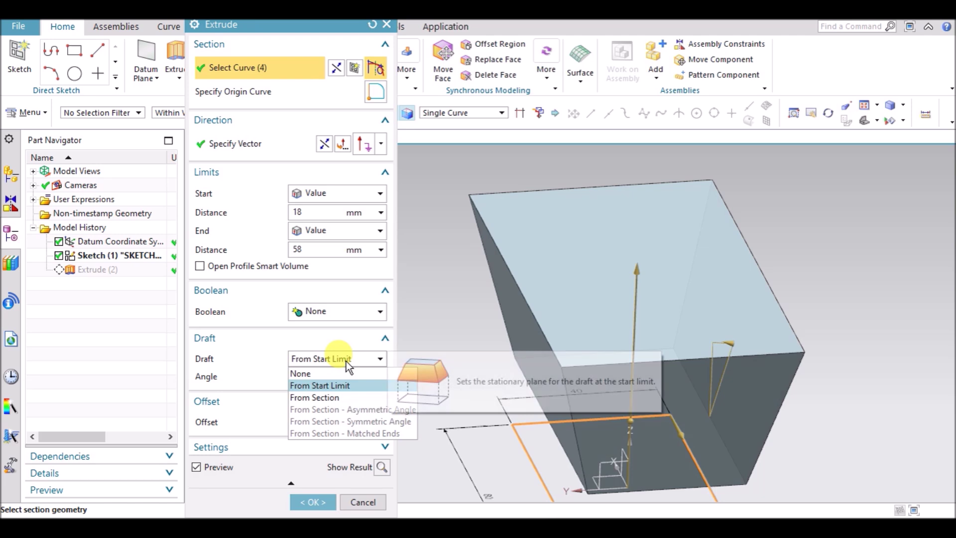
pyautogui.click(346, 362)
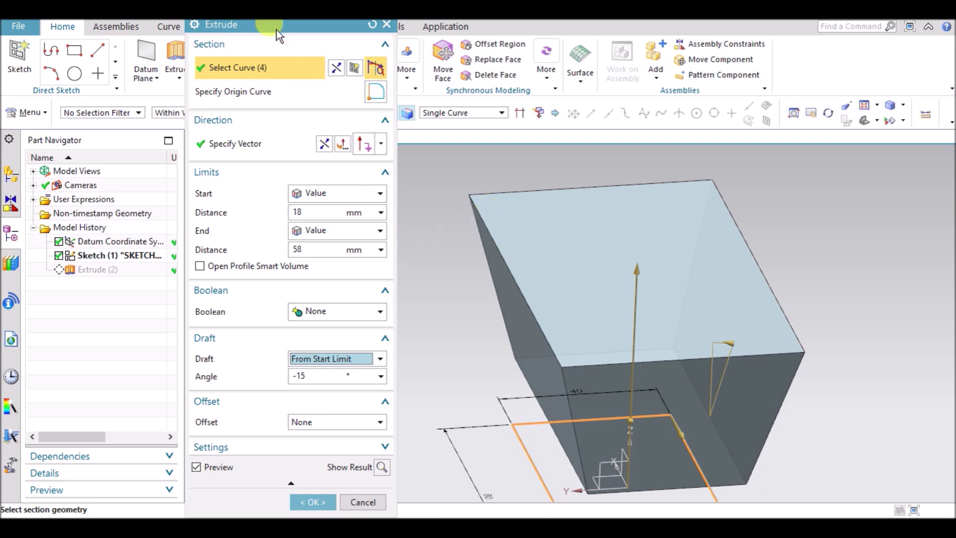
pyautogui.moveTo(277, 30); pyautogui.dragTo(283, 46)
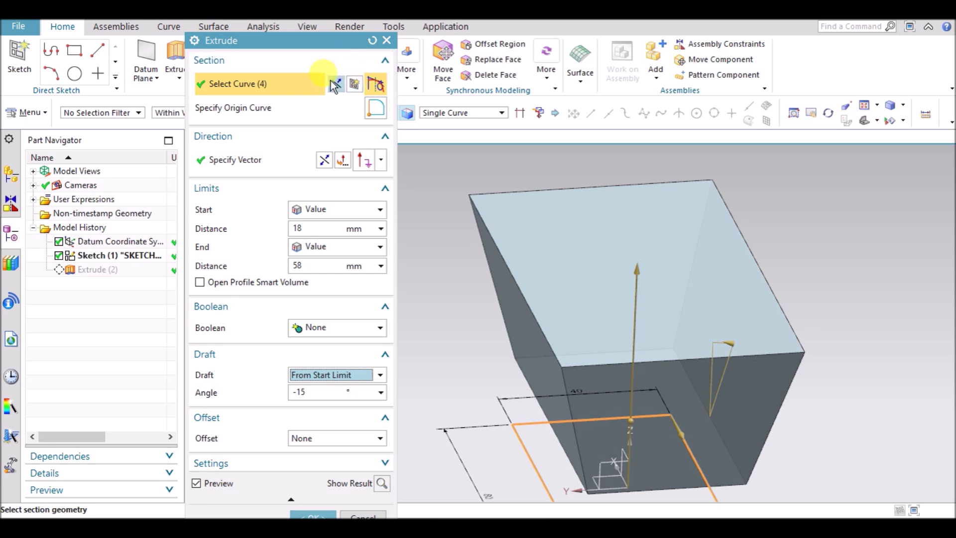
pyautogui.scroll(-3, 498, 207)
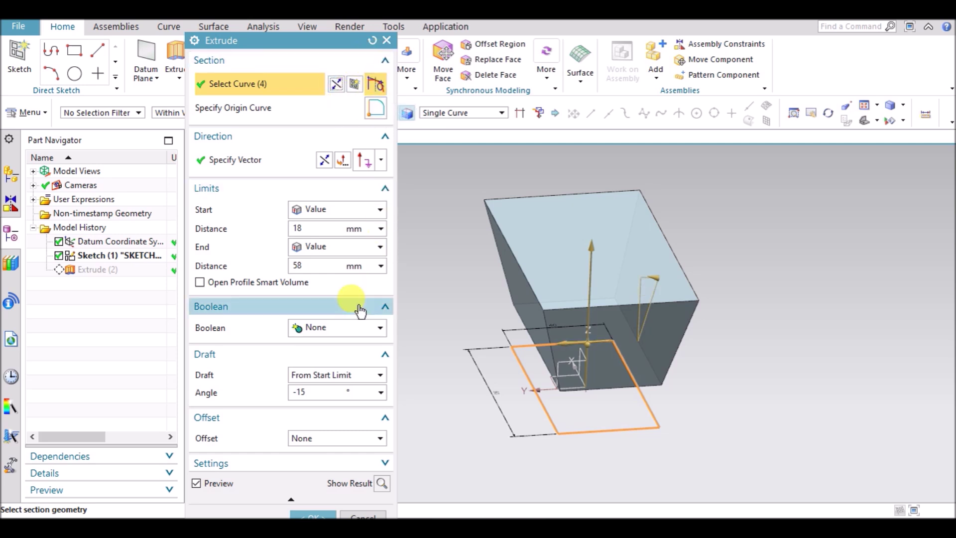
pyautogui.click(314, 514)
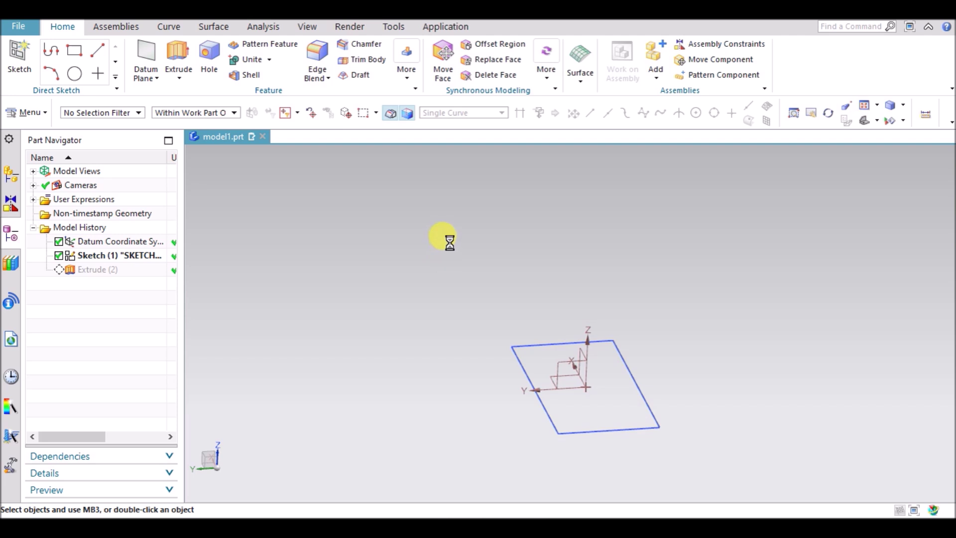
pyautogui.scroll(-3, 448, 242)
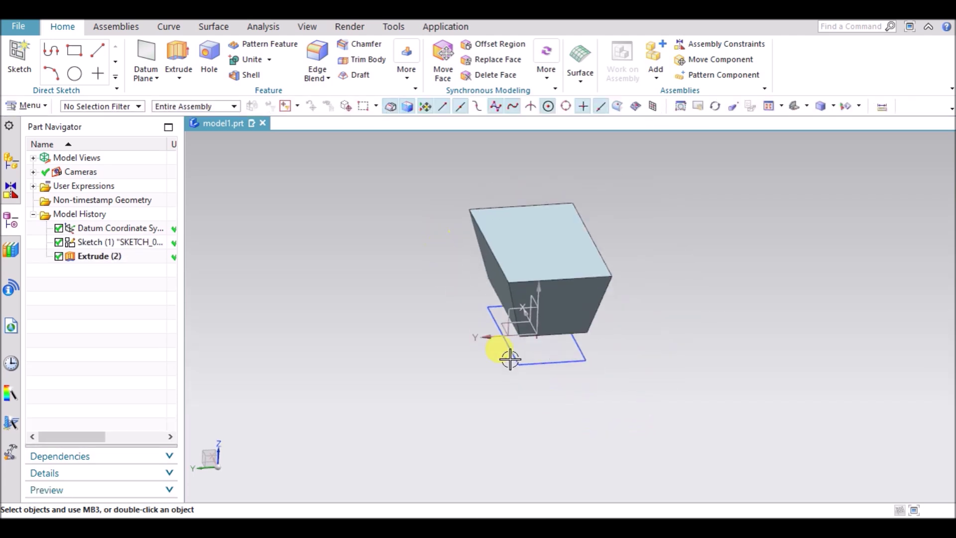
pyautogui.click(582, 254)
pyautogui.rightClick(582, 252)
pyautogui.press('Escape')
pyautogui.press('Escape')
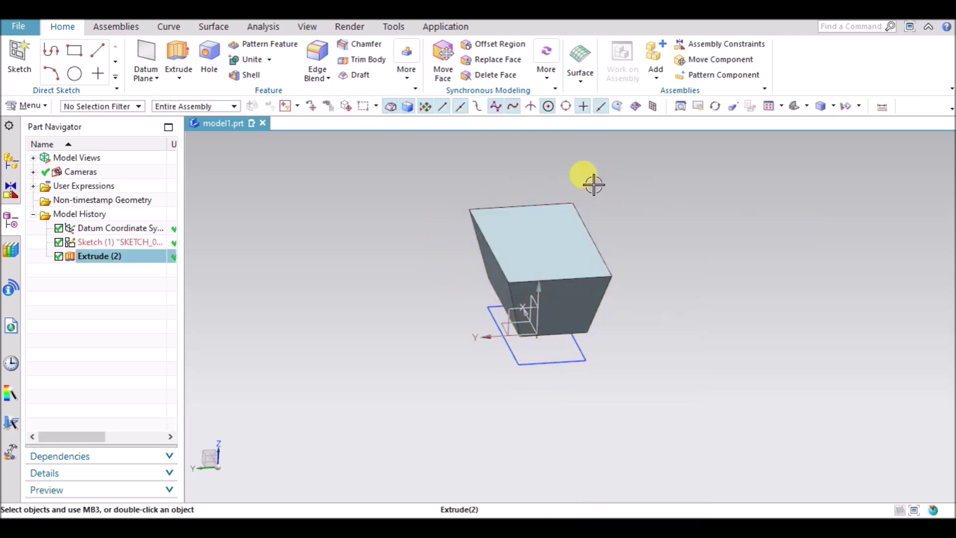
# Start a new sketch on the default XY plane and draw a circle about 36 mm in diameter, about 73 mm up from the X axis
pyautogui.click(178, 52)
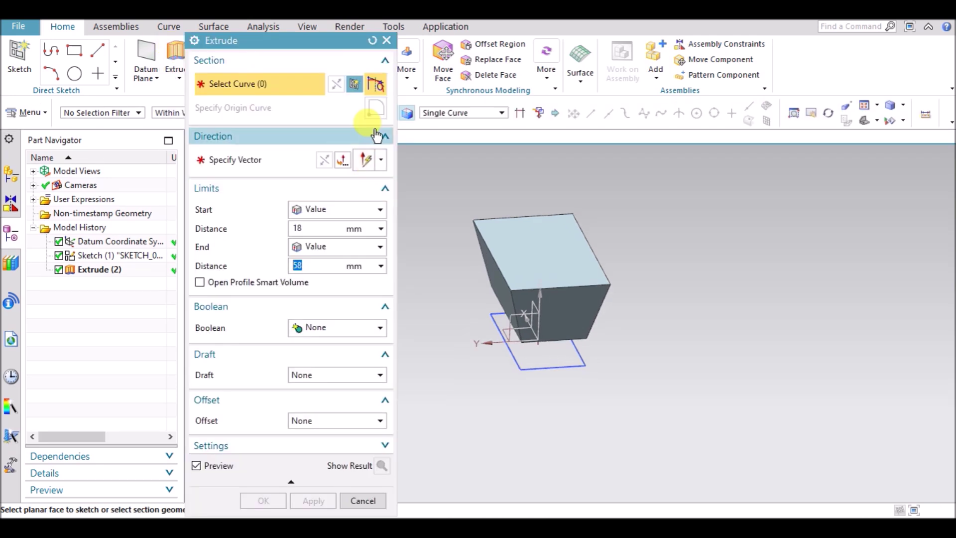
pyautogui.click(383, 37)
pyautogui.click(17, 64)
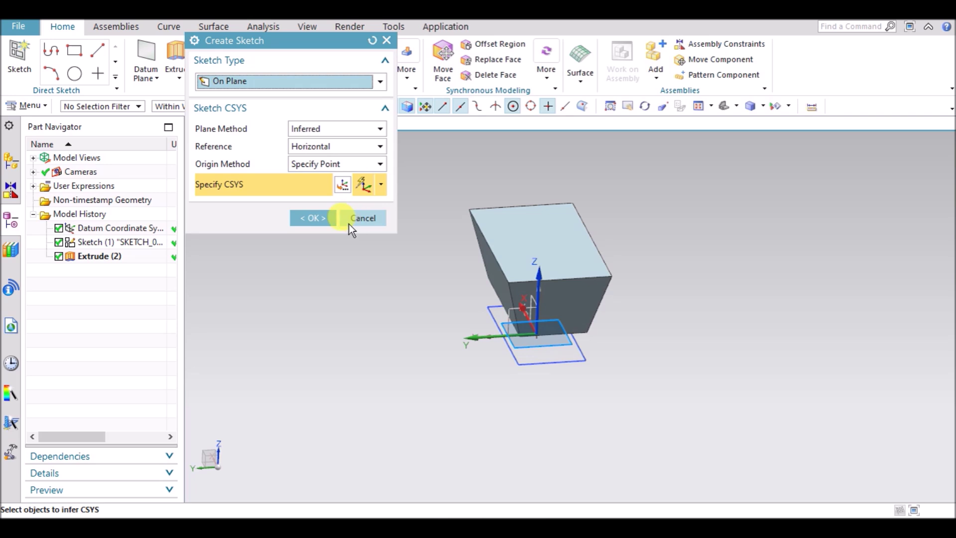
pyautogui.click(319, 218)
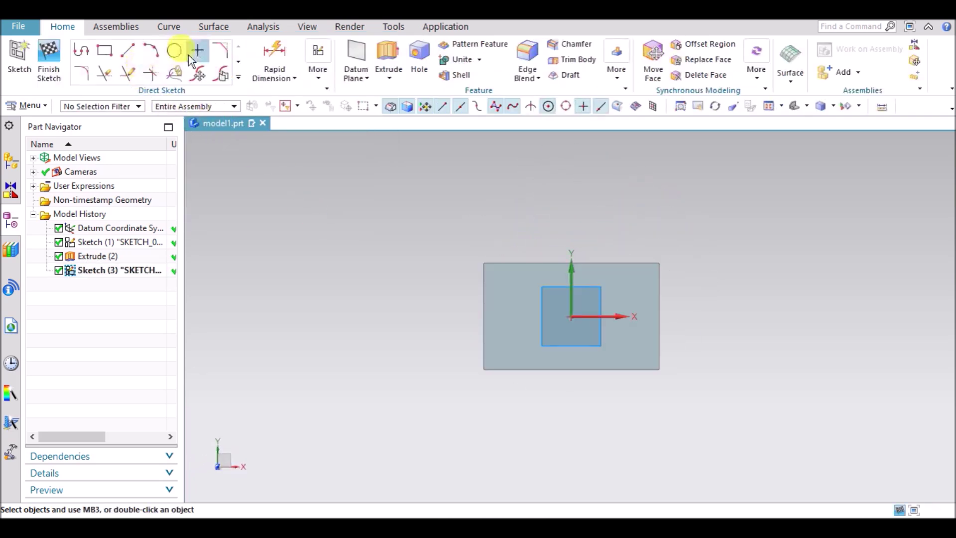
pyautogui.click(174, 51)
pyautogui.click(557, 191)
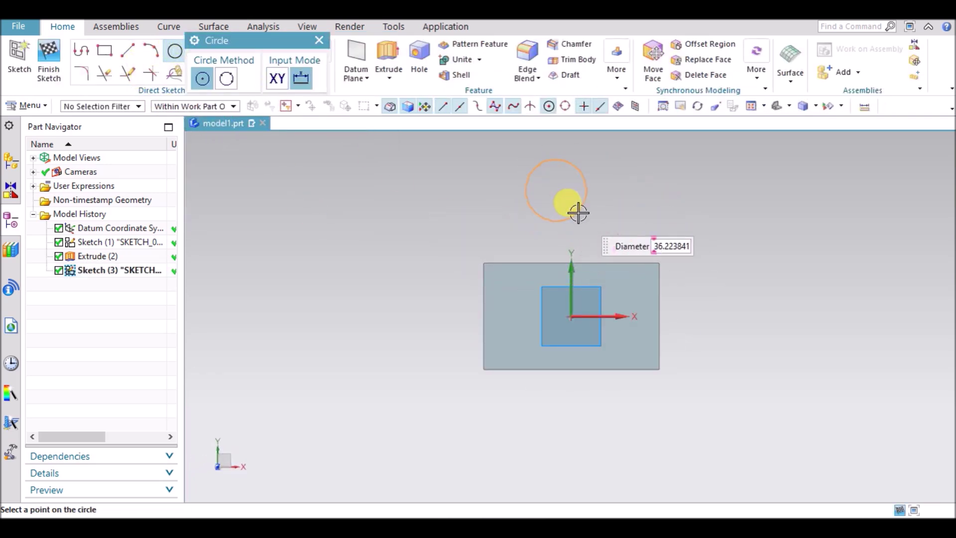
pyautogui.click(578, 213)
pyautogui.rightClick(406, 166)
pyautogui.click(433, 214)
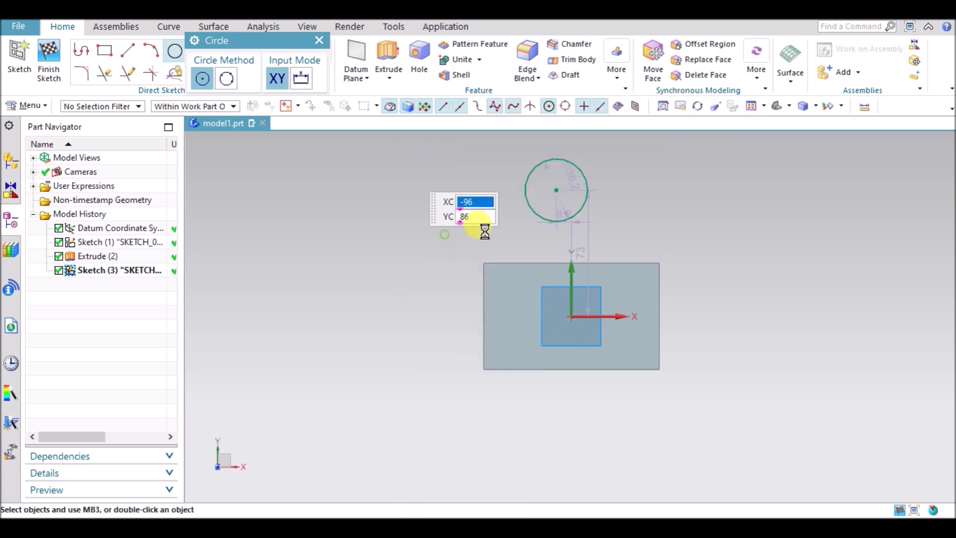
# Constrain the circle's centre to lie on the sketch's vertical axis
pyautogui.click(556, 190)
pyautogui.click(572, 269)
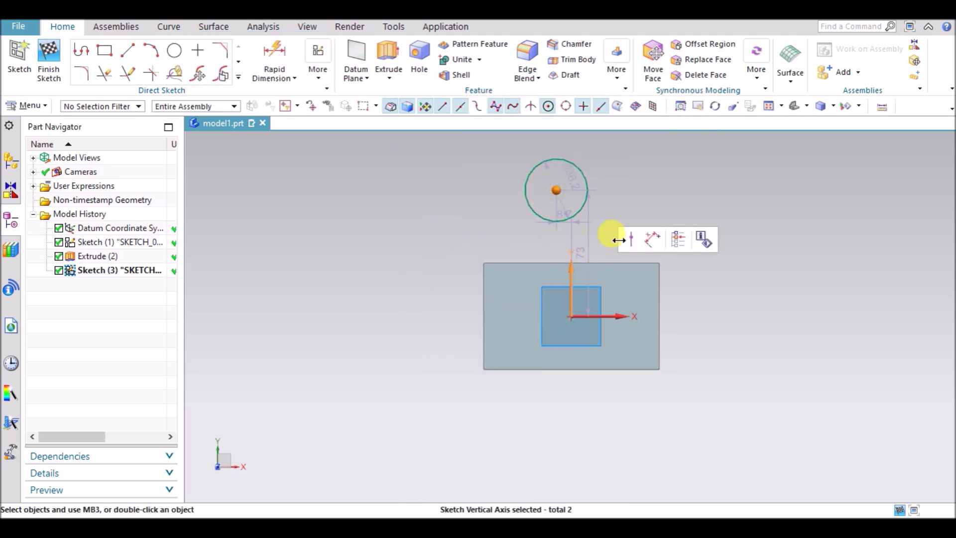
pyautogui.click(632, 244)
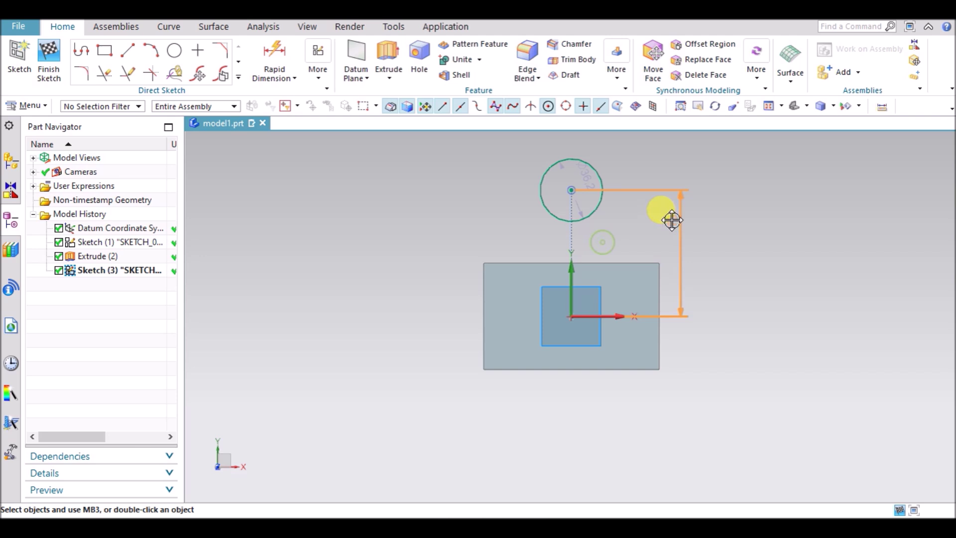
# Convert the circle's automatic diameter dimension to driving and set it to 30 mm
pyautogui.rightClick(448, 225)
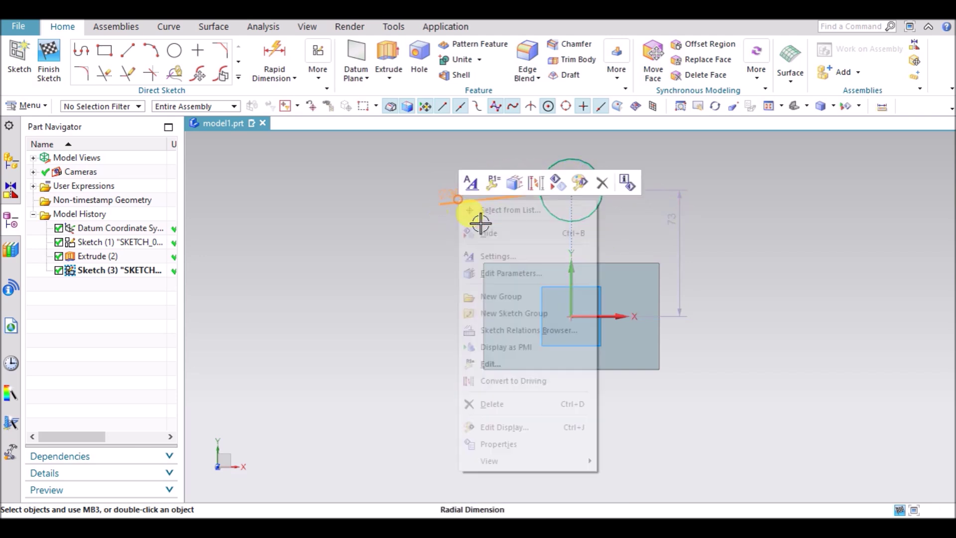
pyautogui.click(481, 380)
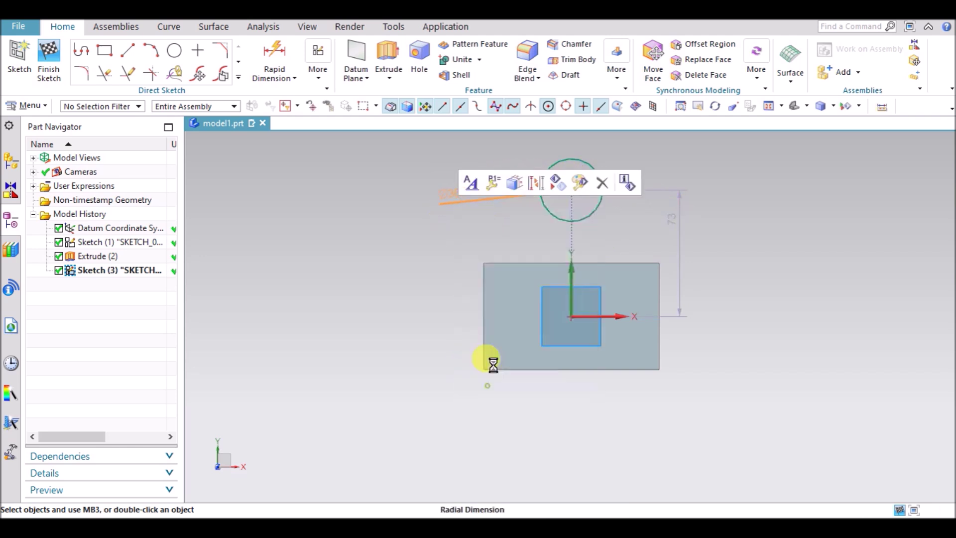
pyautogui.doubleClick(465, 196)
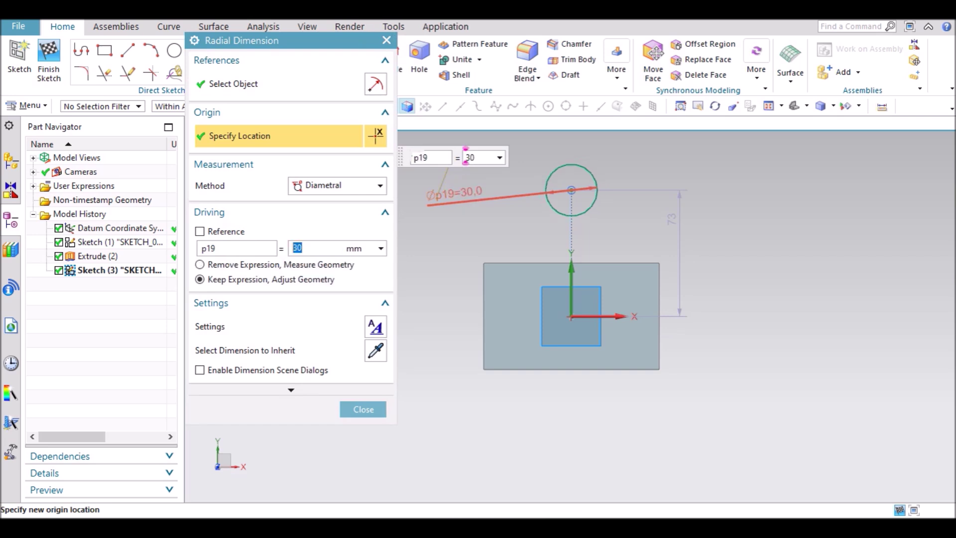
pyautogui.click(363, 409)
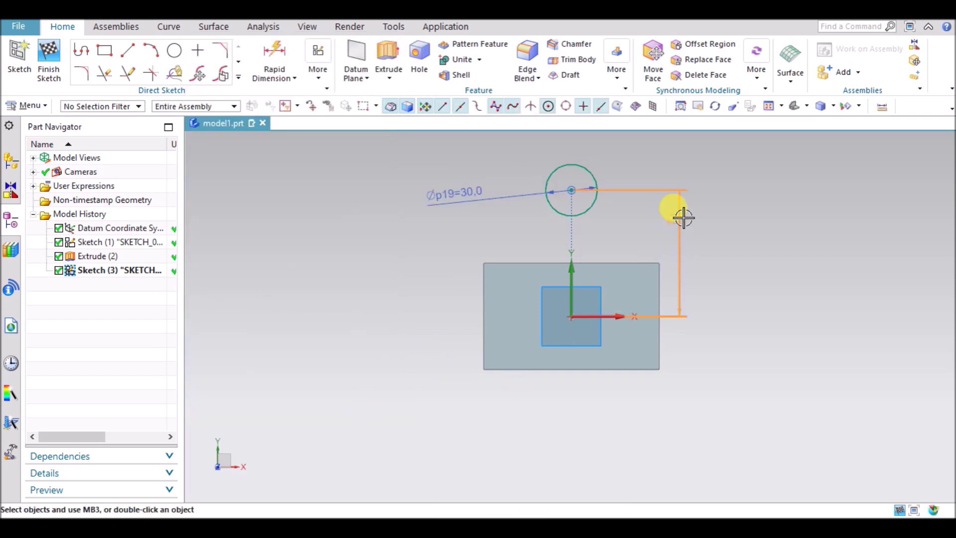
# Set the distance from the circle's centre to the horizontal axis to 50 mm and finish the sketch
pyautogui.write('50')
pyautogui.press('Return')
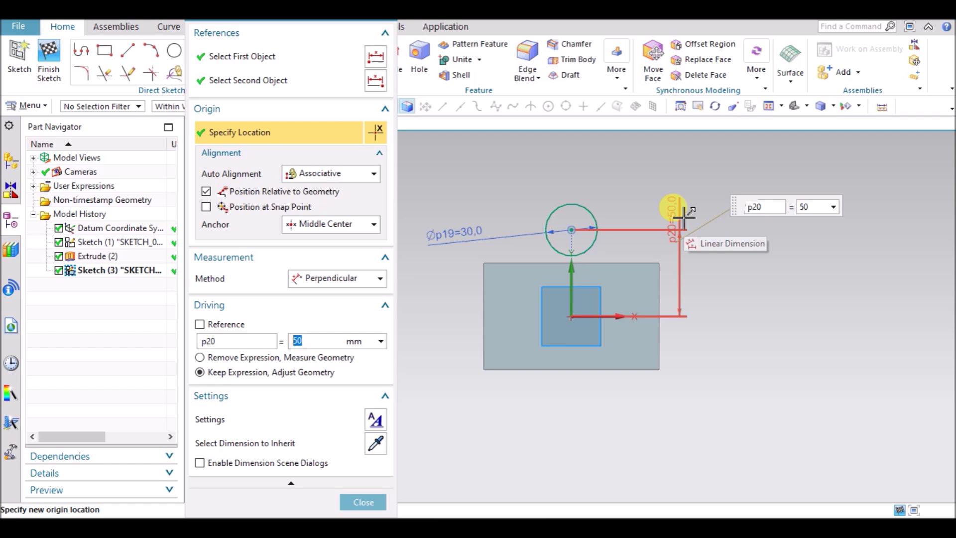
pyautogui.click(363, 502)
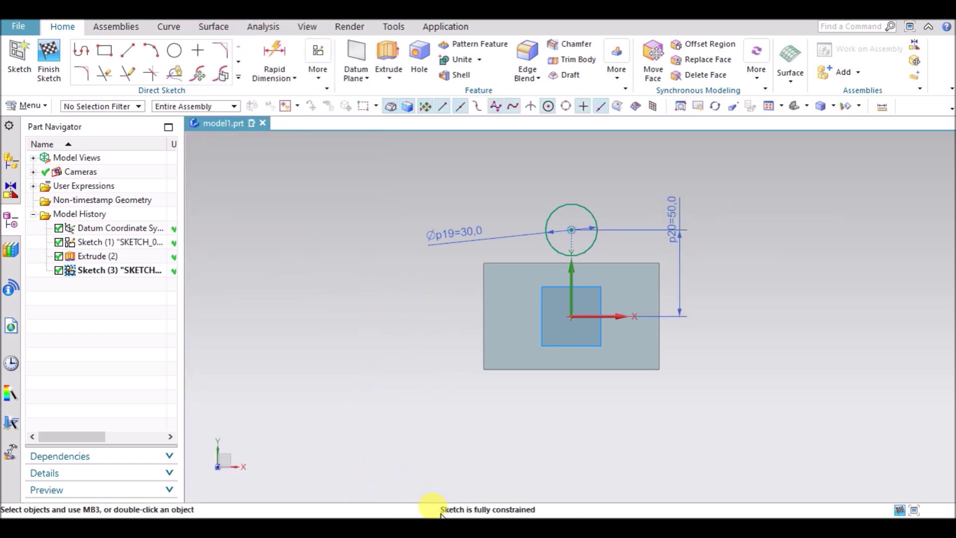
pyautogui.rightClick(319, 196)
pyautogui.click(345, 208)
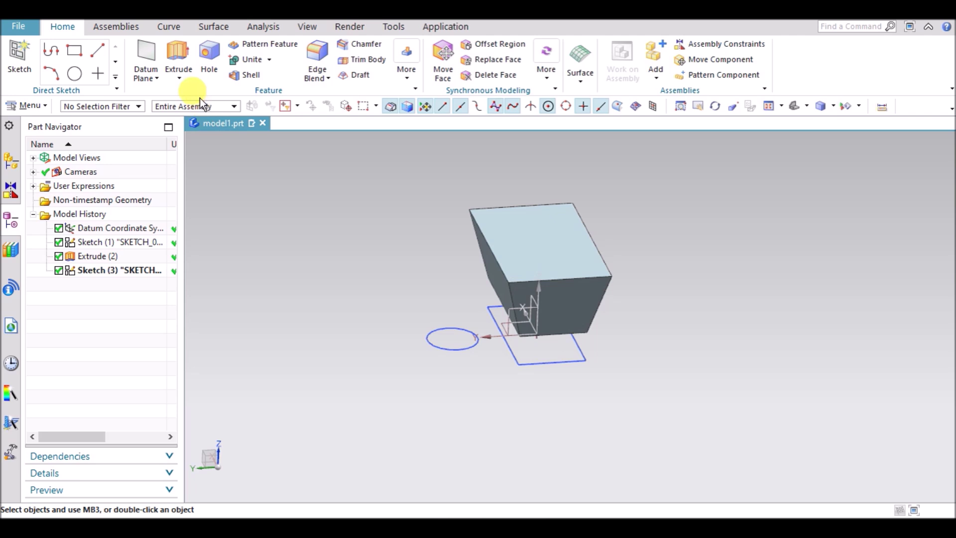
# Start an extrusion of the 30 mm circle and set its start distance to 0 mm in a straight-on view
pyautogui.click(175, 53)
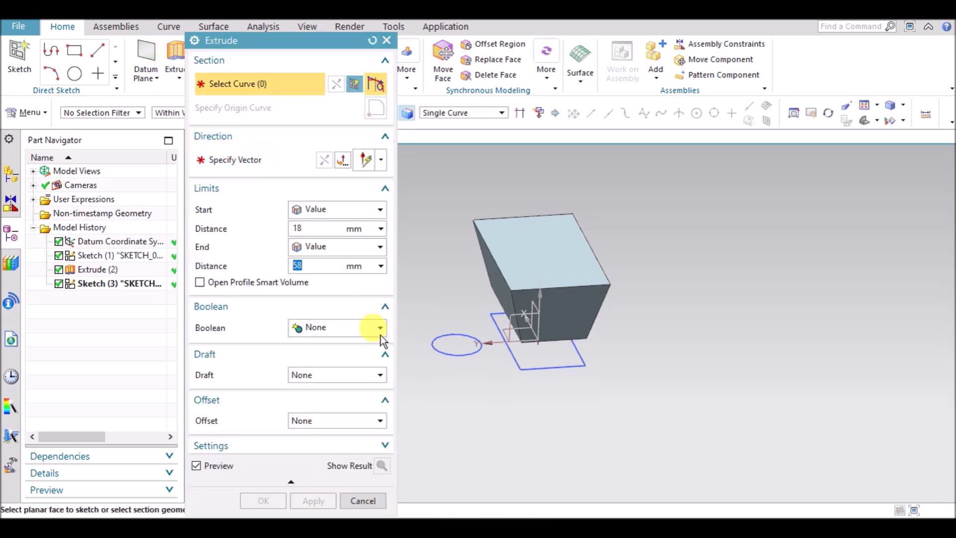
pyautogui.click(447, 357)
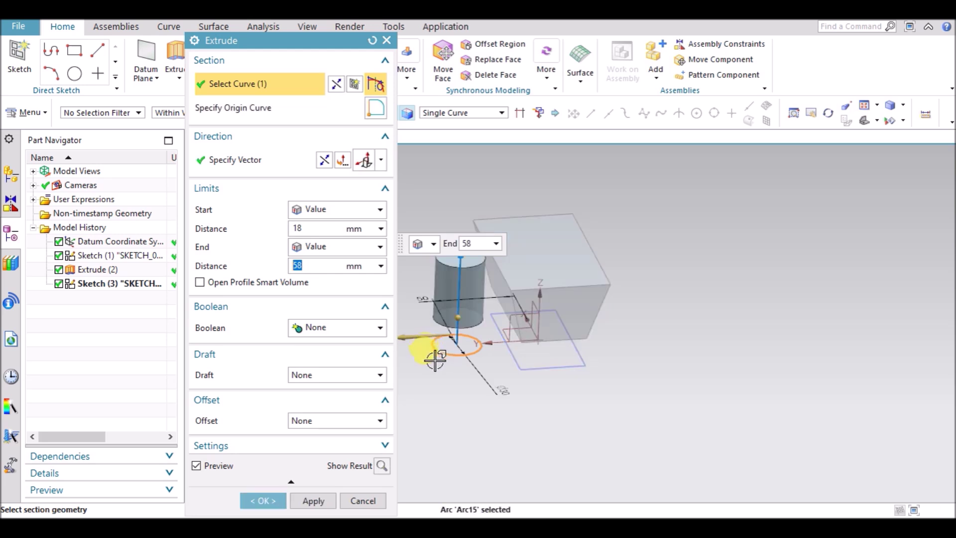
pyautogui.press('F8')
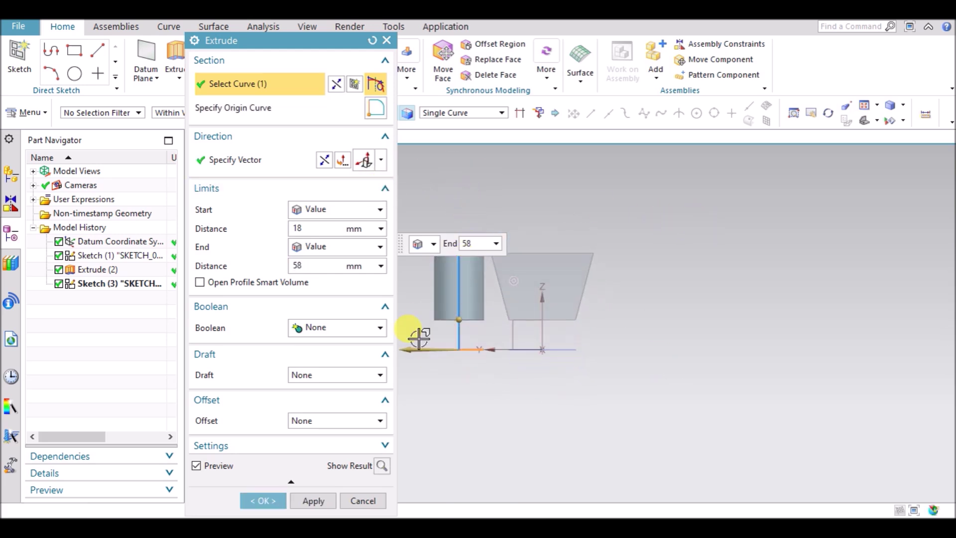
pyautogui.click(309, 228)
pyautogui.write('0')
pyautogui.press('Return')
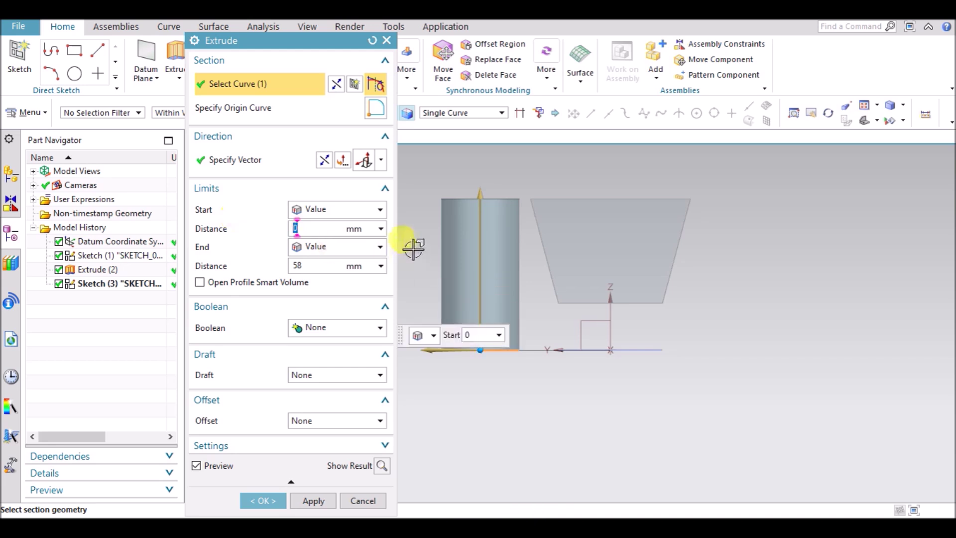
# Define the extrusion direction by two points, from the lower to the upper corner of the block's slanted edge nearest the circle
pyautogui.click(381, 160)
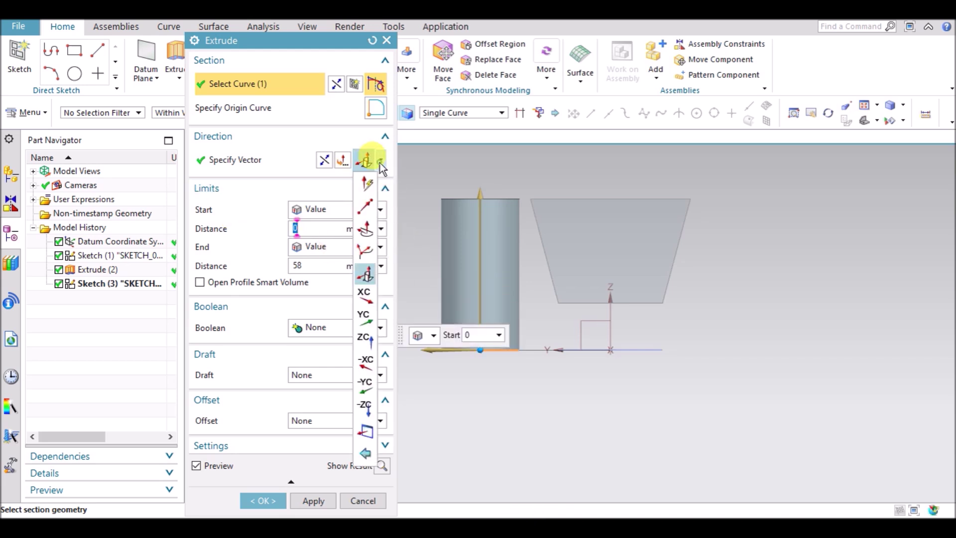
pyautogui.click(370, 212)
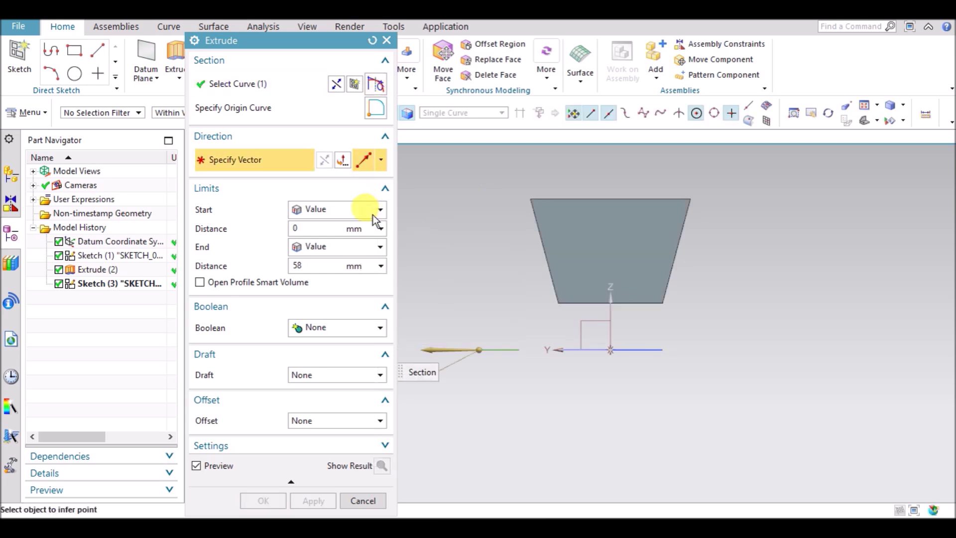
pyautogui.moveTo(488, 262); pyautogui.dragTo(500, 284, button='middle')
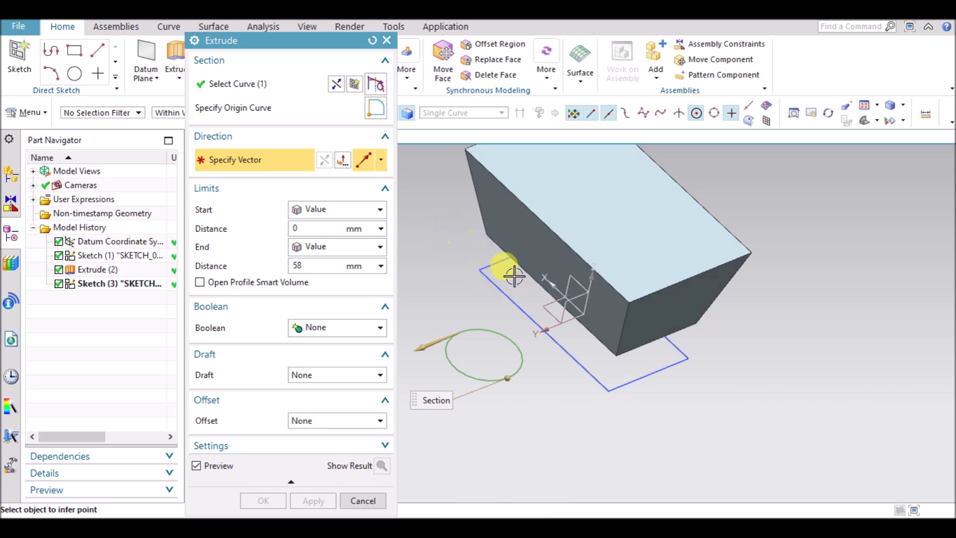
pyautogui.moveTo(506, 271); pyautogui.dragTo(587, 373, button='middle')
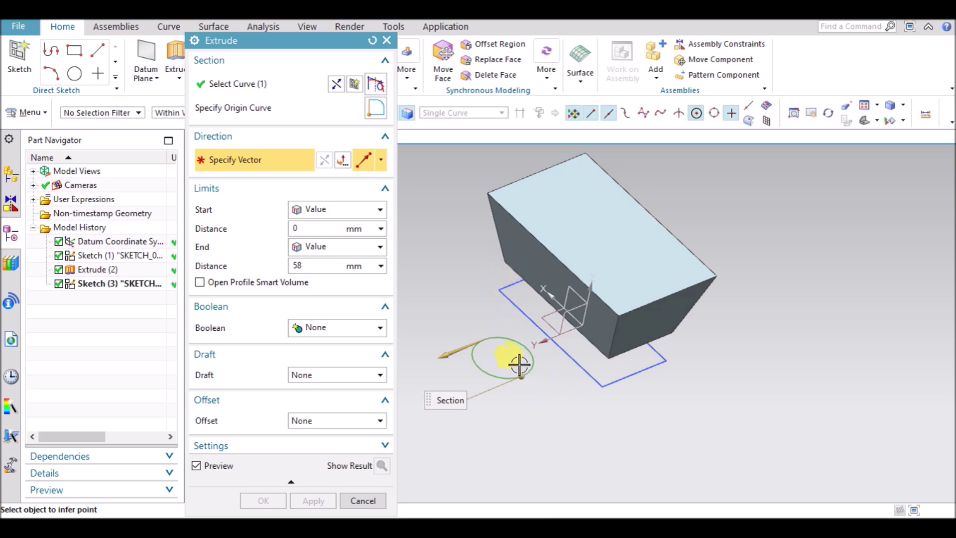
pyautogui.moveTo(544, 387)
pyautogui.mouseDown(button='middle')
pyautogui.moveTo(515, 346)
pyautogui.moveTo(508, 352)
pyautogui.moveTo(538, 378)
pyautogui.moveTo(500, 397)
pyautogui.moveTo(527, 362)
pyautogui.mouseUp(button='middle')
pyautogui.scroll(3, 527, 363)
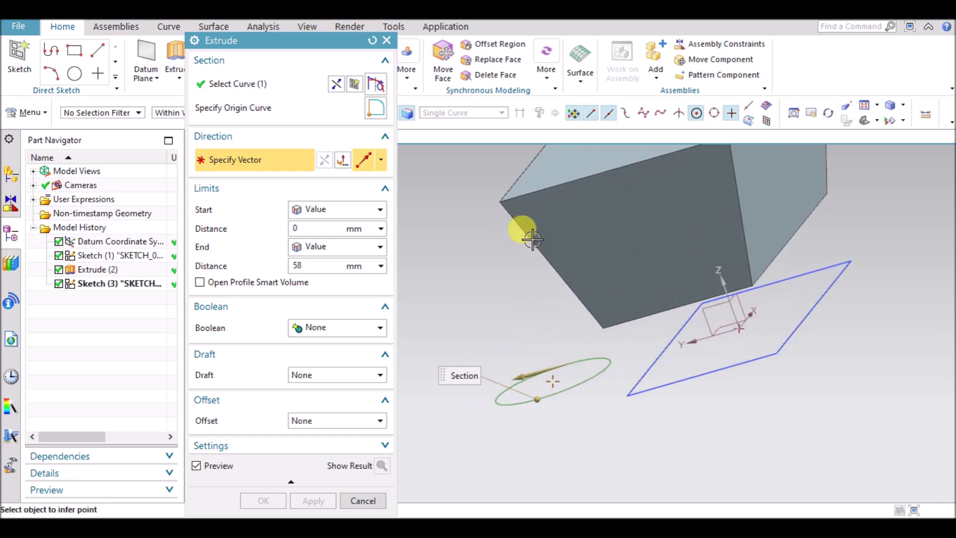
pyautogui.click(603, 326)
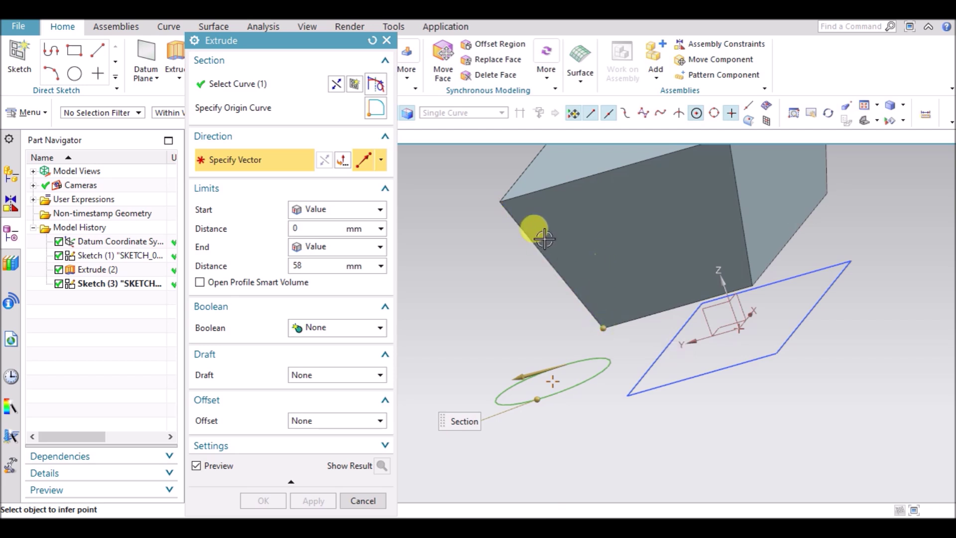
pyautogui.click(499, 201)
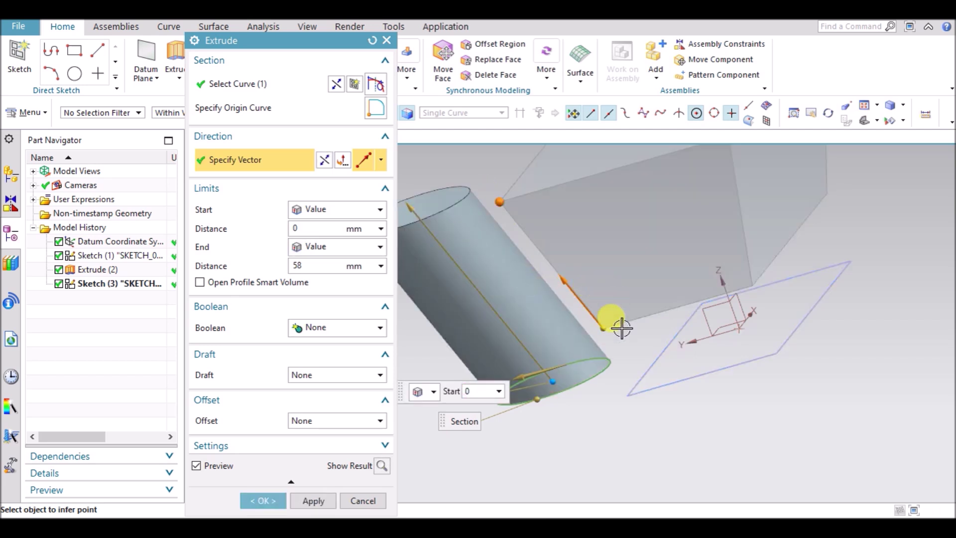
pyautogui.scroll(-3, 752, 342)
pyautogui.hotkey('ctrl', 'alt', 'l')
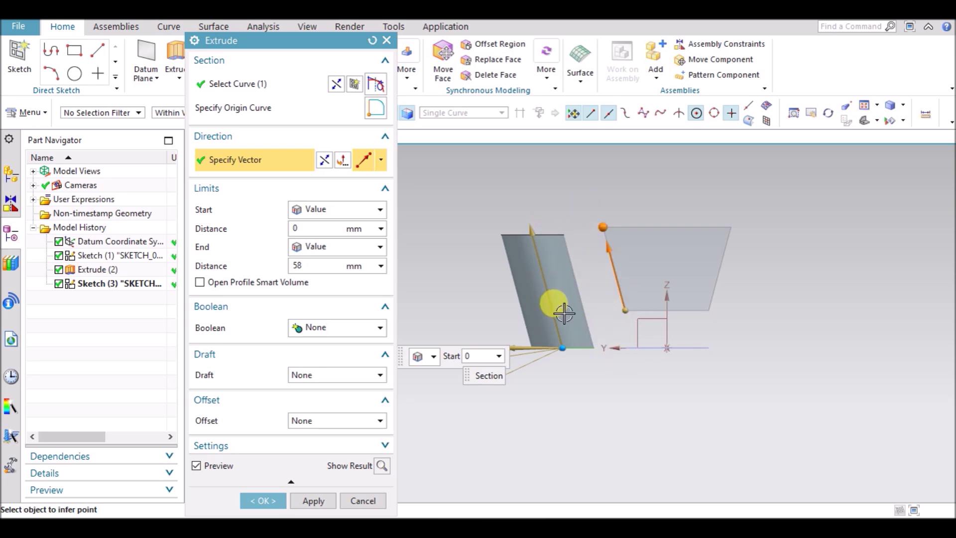
# Try end distances of 49 mm and 81 mm along the slanted direction using the preview's end handle
pyautogui.moveTo(523, 214); pyautogui.dragTo(536, 255)
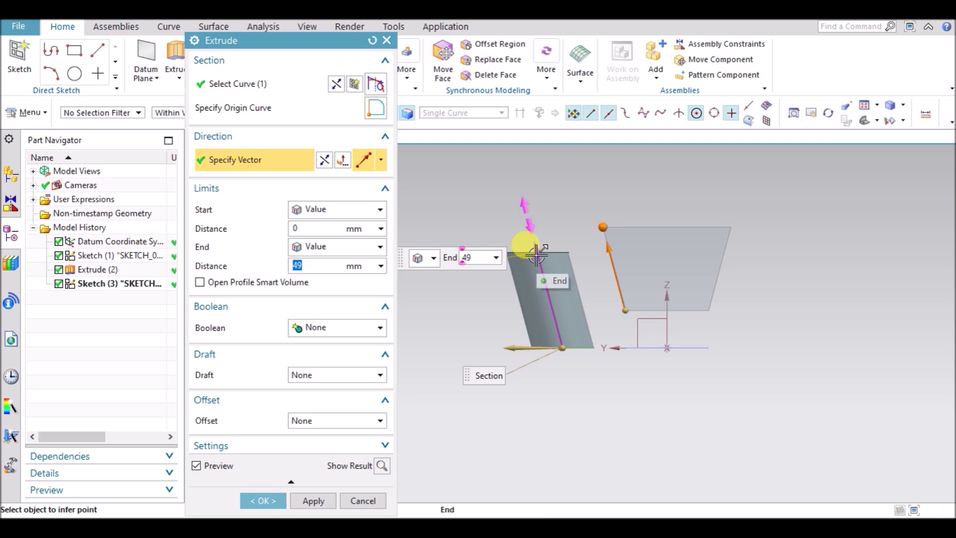
pyautogui.scroll(3, 601, 265)
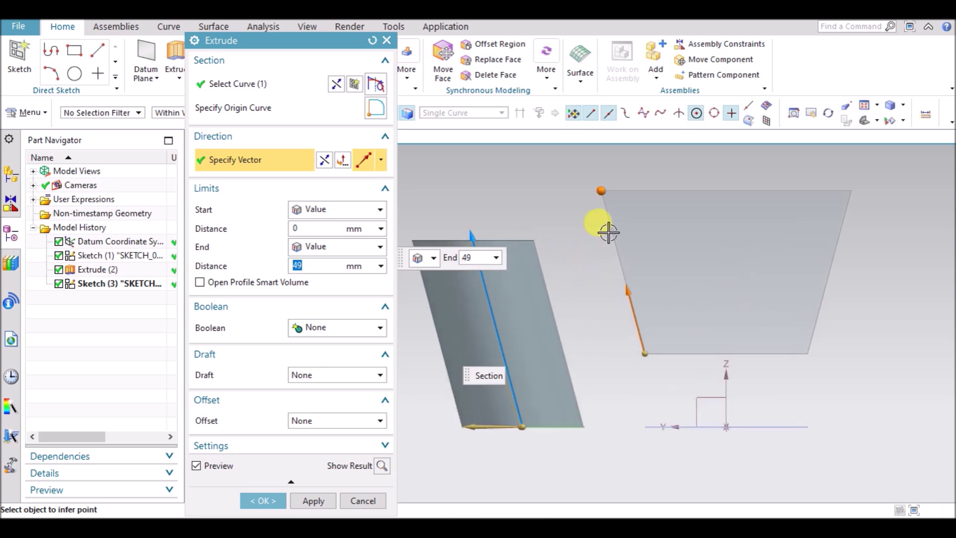
pyautogui.scroll(-2, 609, 210)
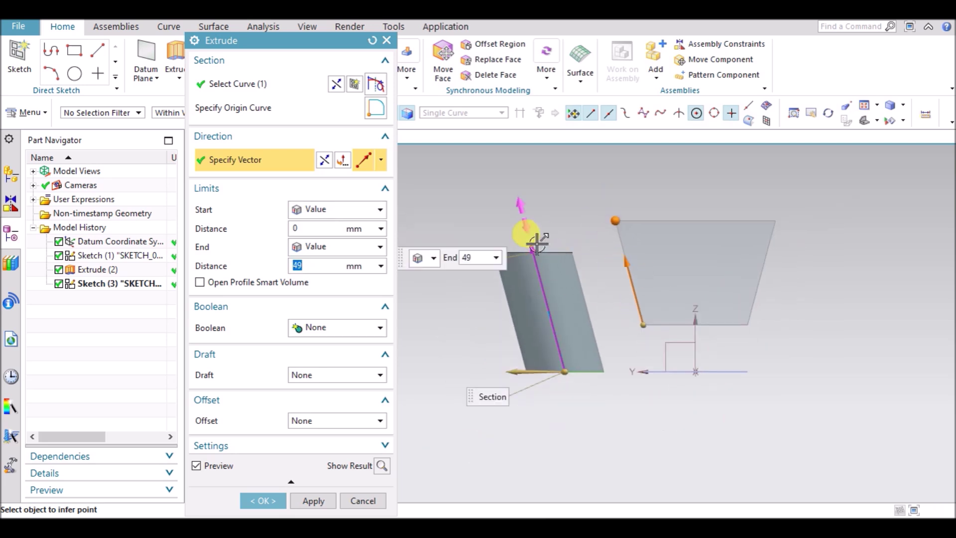
pyautogui.moveTo(527, 218); pyautogui.dragTo(487, 171)
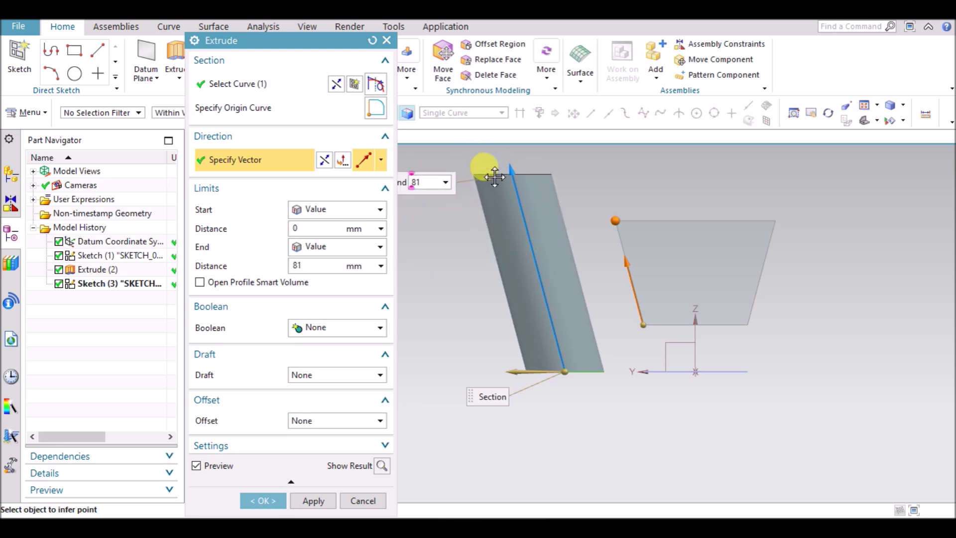
# Set the start distance to 10 mm and readjust the limits with the preview handles to 40 mm start and 65 mm end
pyautogui.click(313, 228)
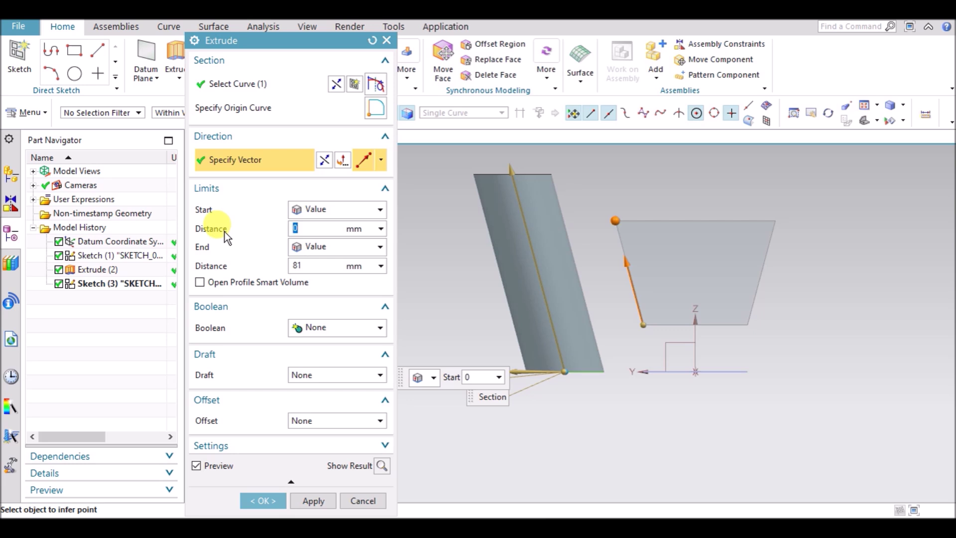
pyautogui.write('10')
pyautogui.press('Return')
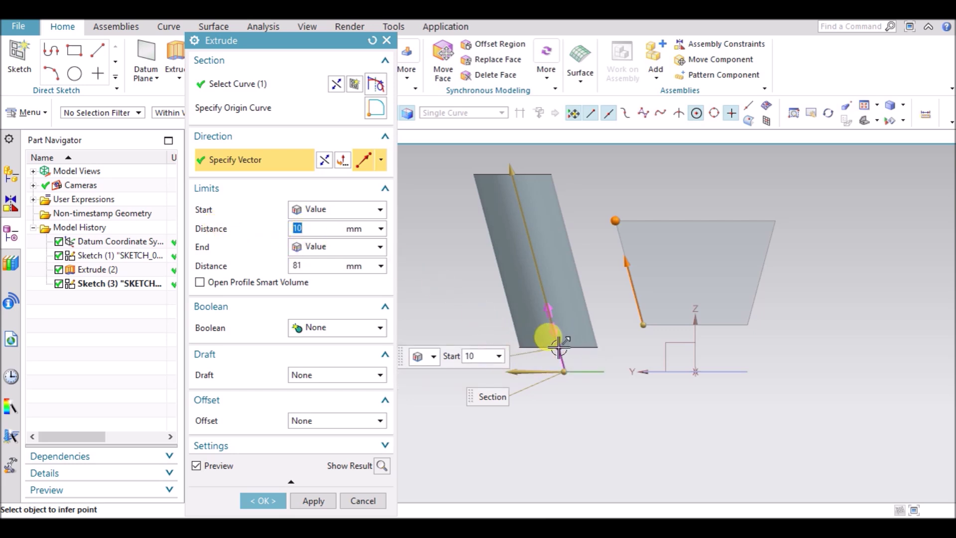
pyautogui.moveTo(559, 347); pyautogui.dragTo(519, 268)
pyautogui.moveTo(496, 158); pyautogui.dragTo(521, 205)
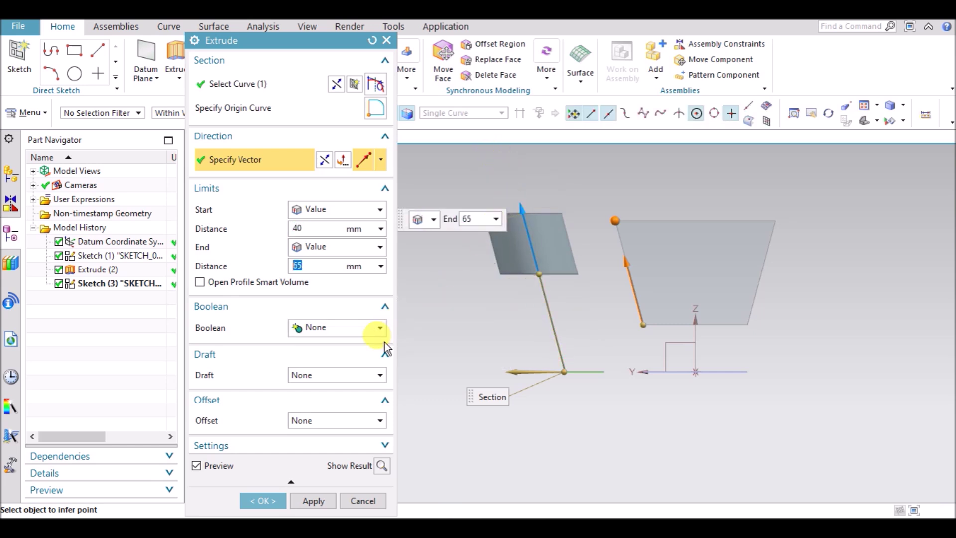
# Set the extrusion's Boolean option to Unite with the tapered block as the target body
pyautogui.click(324, 330)
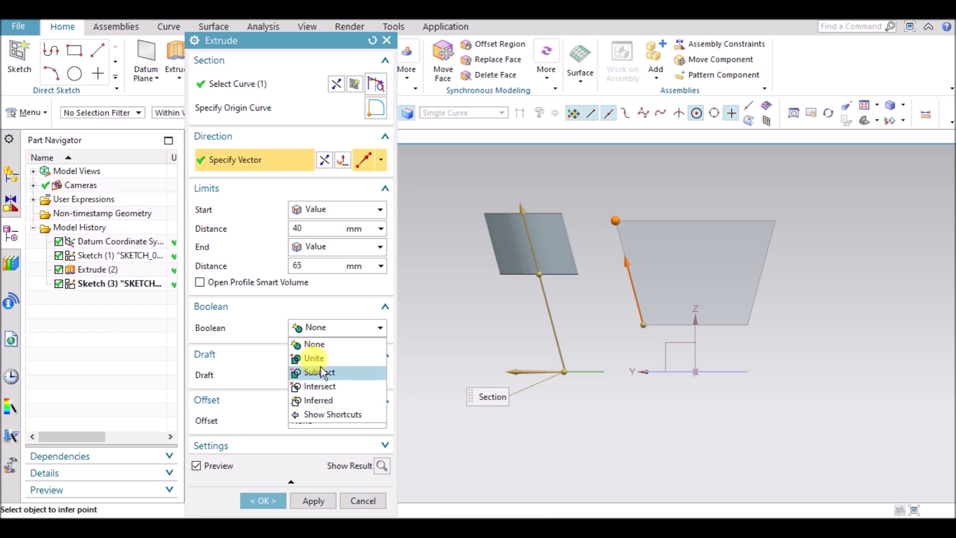
pyautogui.click(319, 358)
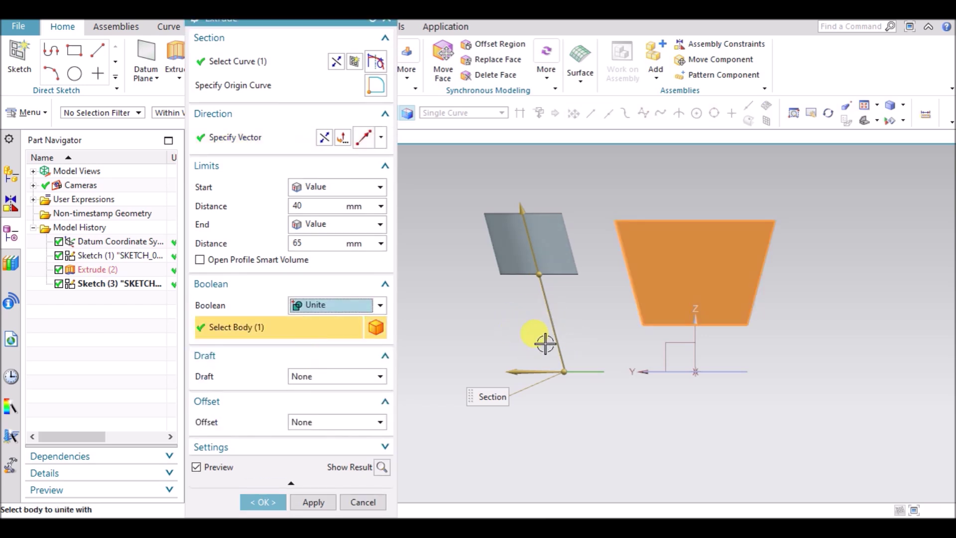
# Try to show the result of uniting the slanted extrusion with the block, and set the Boolean option back to None
pyautogui.click(382, 467)
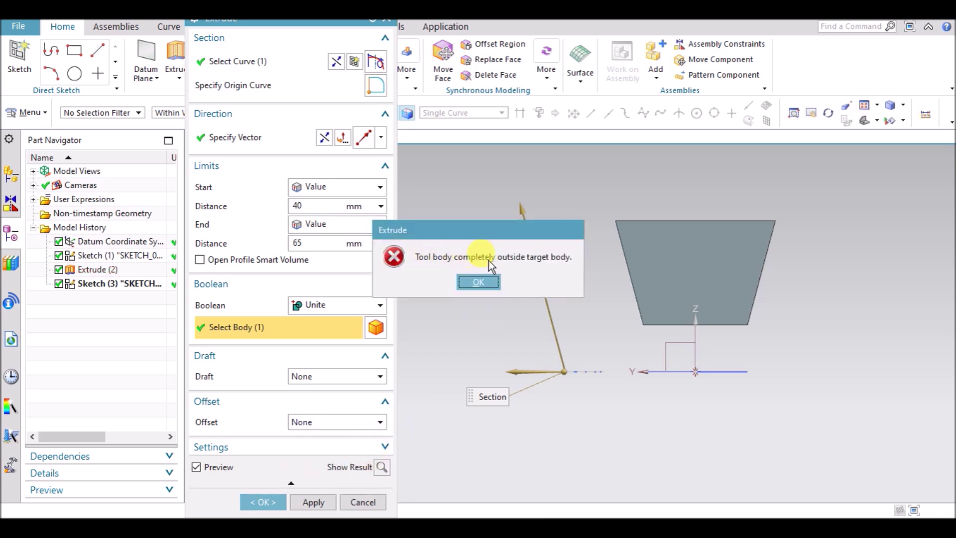
pyautogui.click(486, 281)
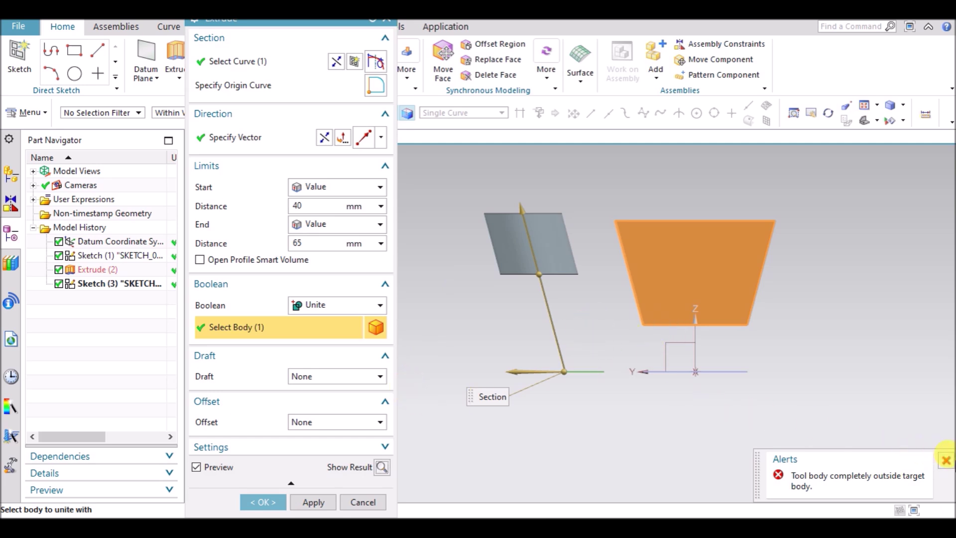
pyautogui.click(946, 460)
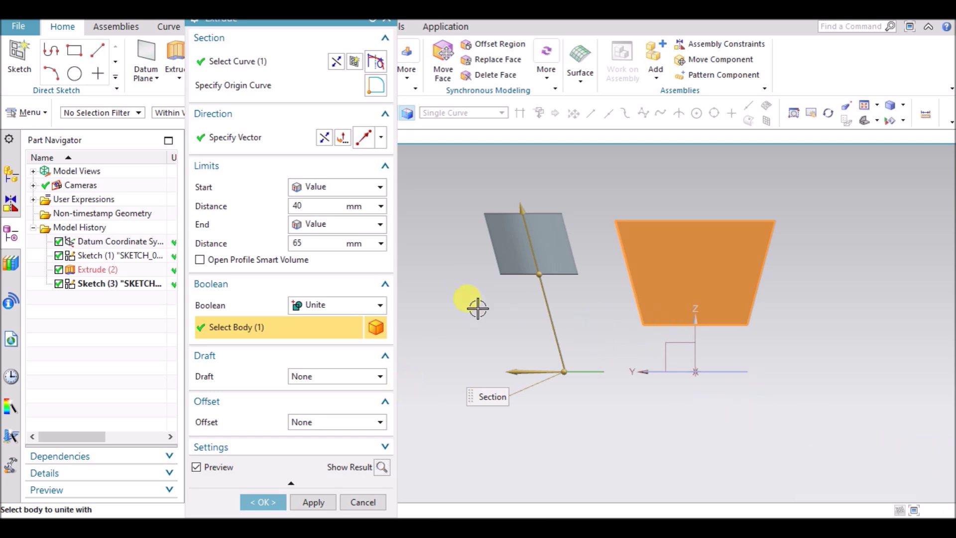
pyautogui.click(329, 305)
pyautogui.click(316, 320)
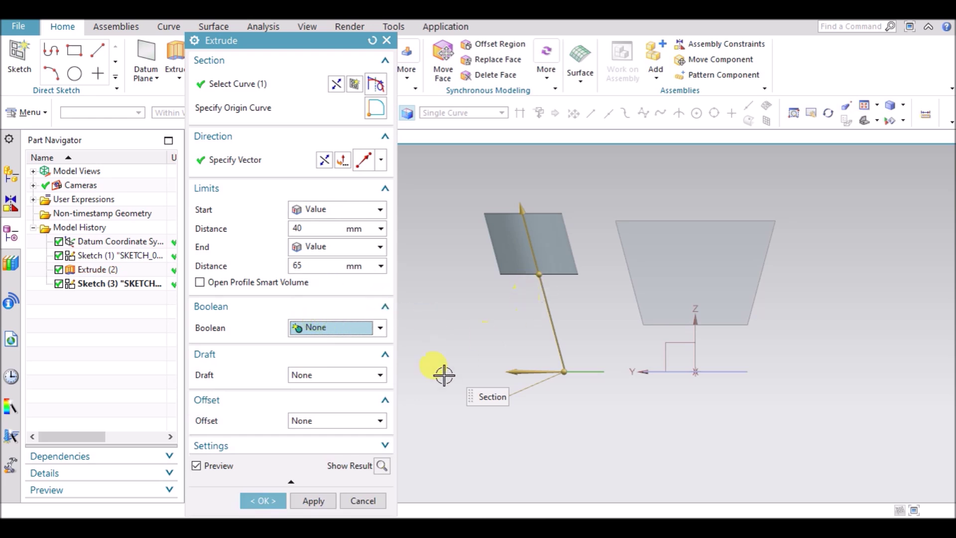
# Try a From Start Limit draft with its preview angle changed to 68°, and set the draft back to None
pyautogui.click(326, 373)
pyautogui.click(328, 401)
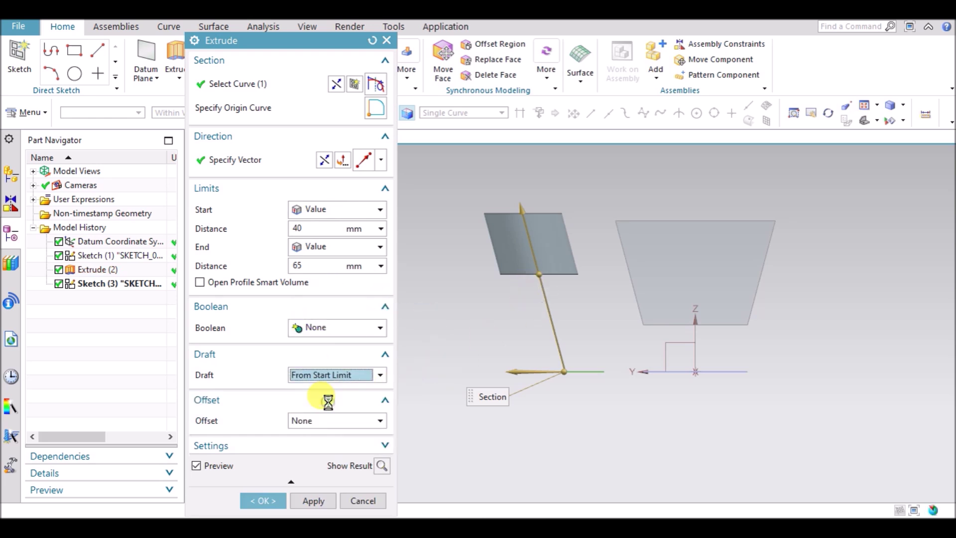
pyautogui.moveTo(489, 223); pyautogui.dragTo(533, 240, button='middle')
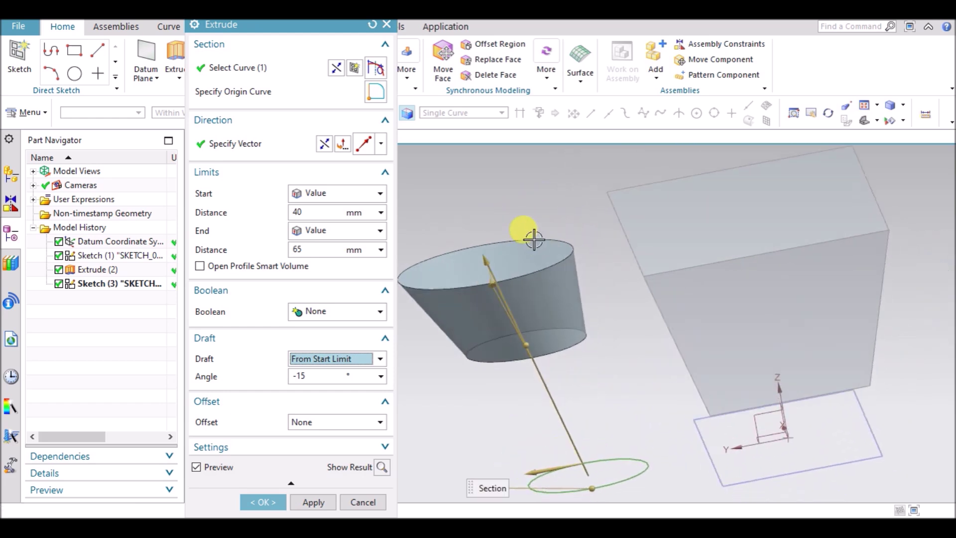
pyautogui.press('F8')
pyautogui.moveTo(496, 207); pyautogui.dragTo(589, 238)
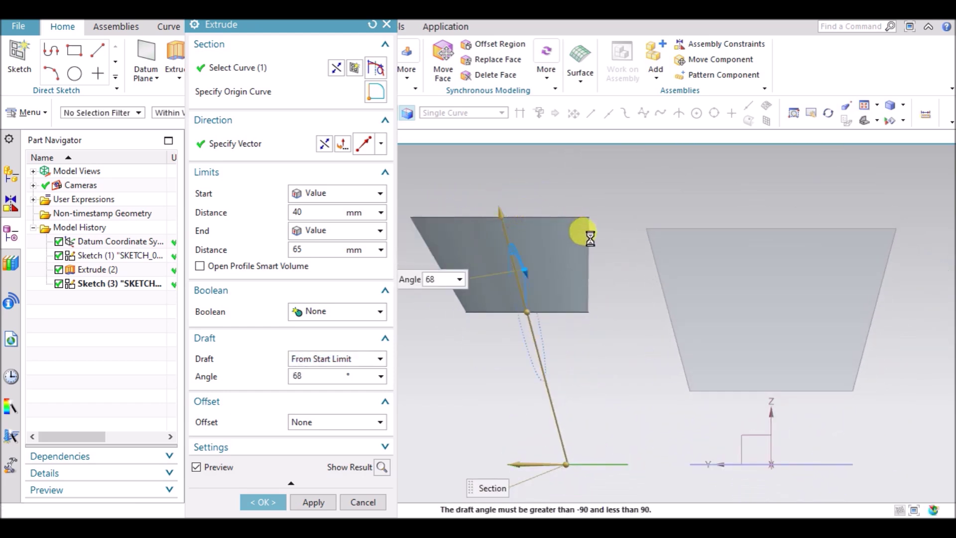
pyautogui.moveTo(497, 216)
pyautogui.mouseDown()
pyautogui.moveTo(528, 261)
pyautogui.moveTo(500, 208)
pyautogui.mouseUp()
pyautogui.click(332, 359)
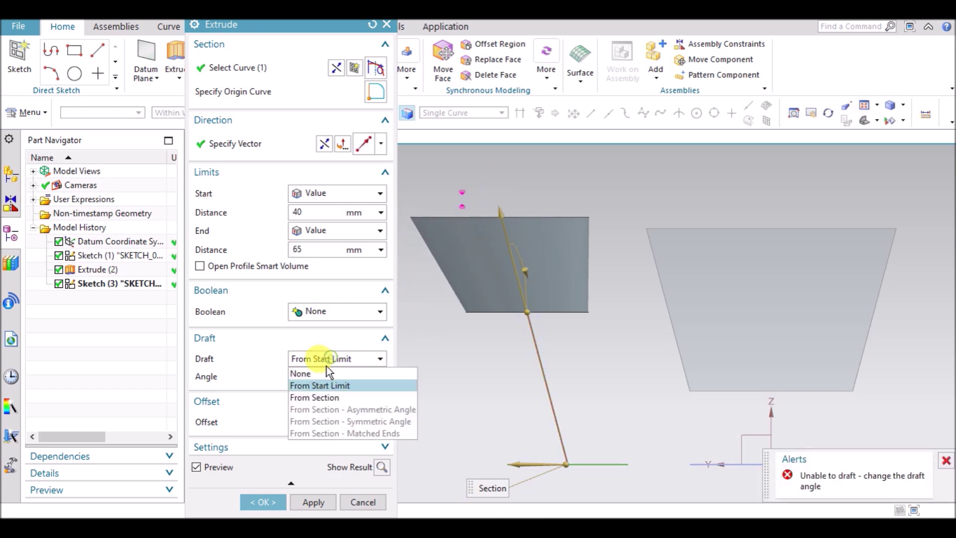
pyautogui.click(323, 375)
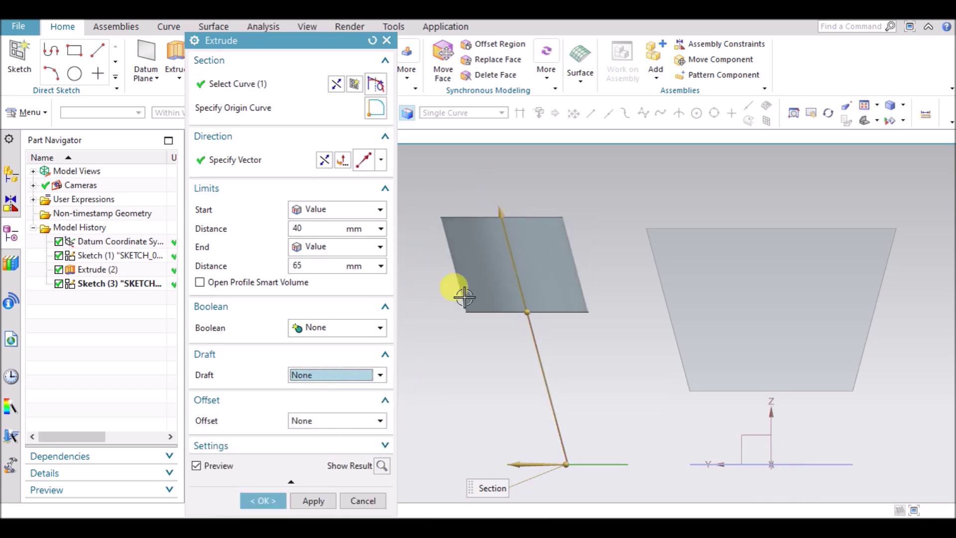
# Apply a From Start Limit draft of 5° to the slanted extrusion
pyautogui.click(348, 374)
pyautogui.click(331, 402)
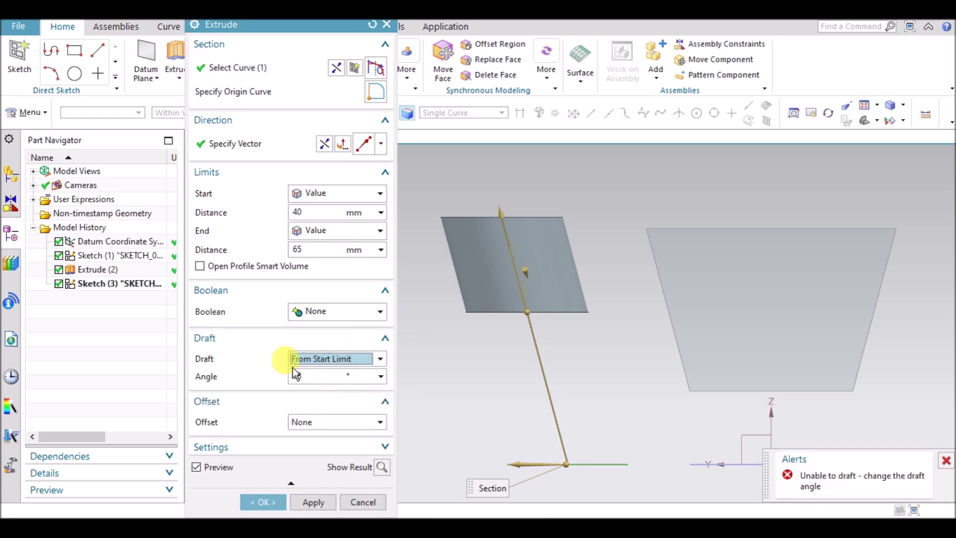
pyautogui.click(326, 377)
pyautogui.write('5')
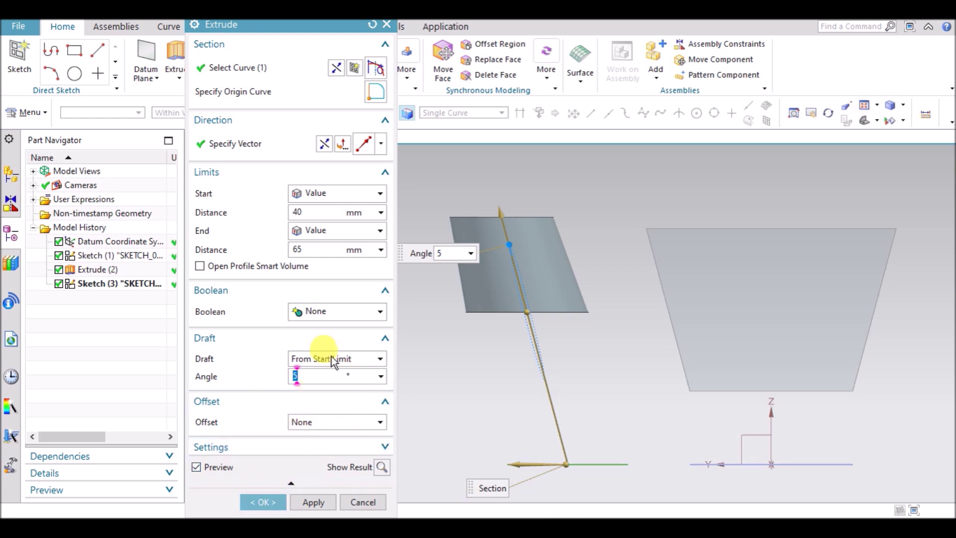
# Look at the offset options, set the extrusion's body type to Sheet and inspect the preview from several angles
pyautogui.click(304, 422)
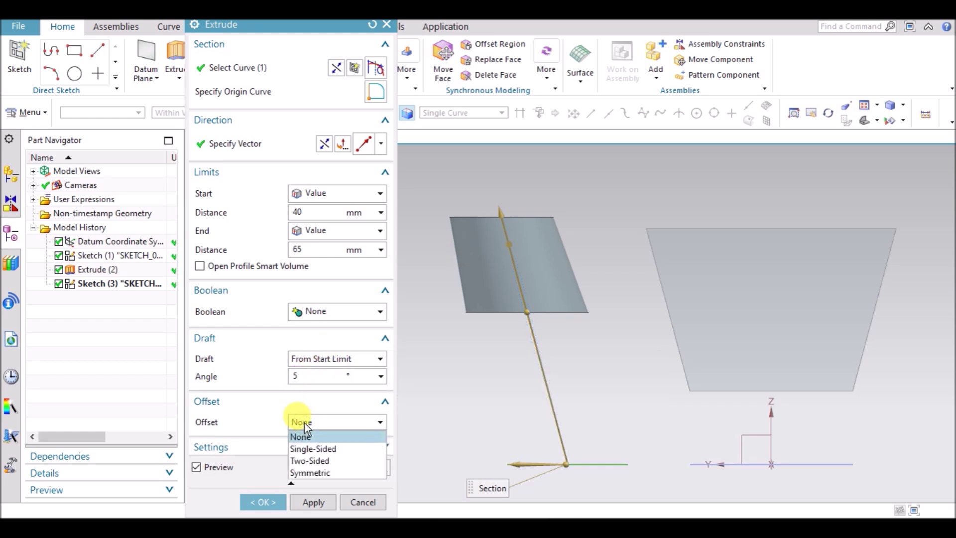
pyautogui.click(305, 424)
pyautogui.click(292, 451)
pyautogui.click(306, 423)
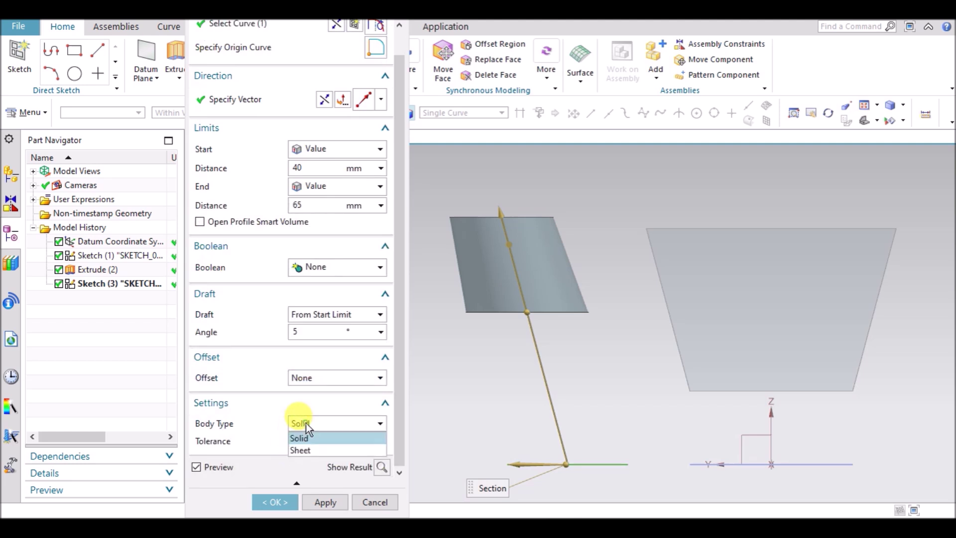
pyautogui.click(306, 423)
pyautogui.click(306, 423)
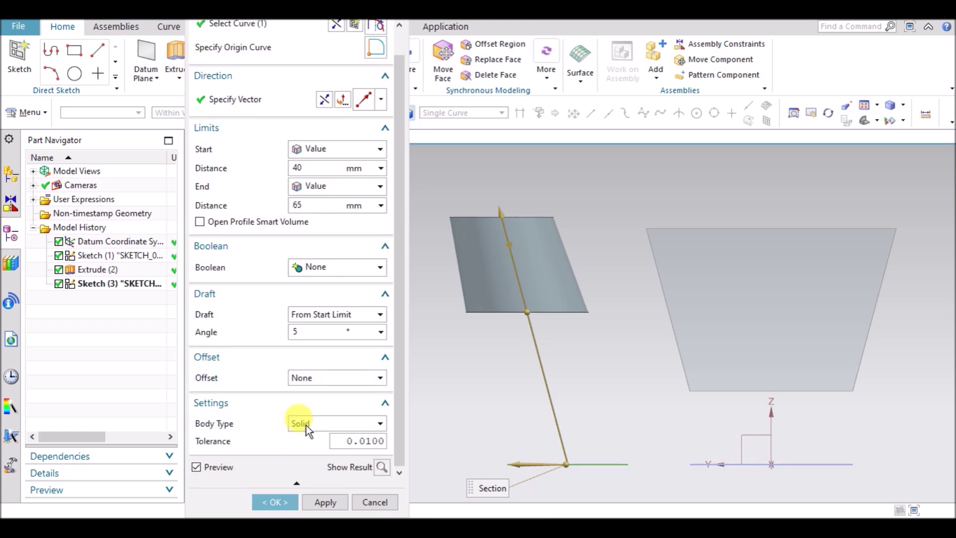
pyautogui.click(305, 450)
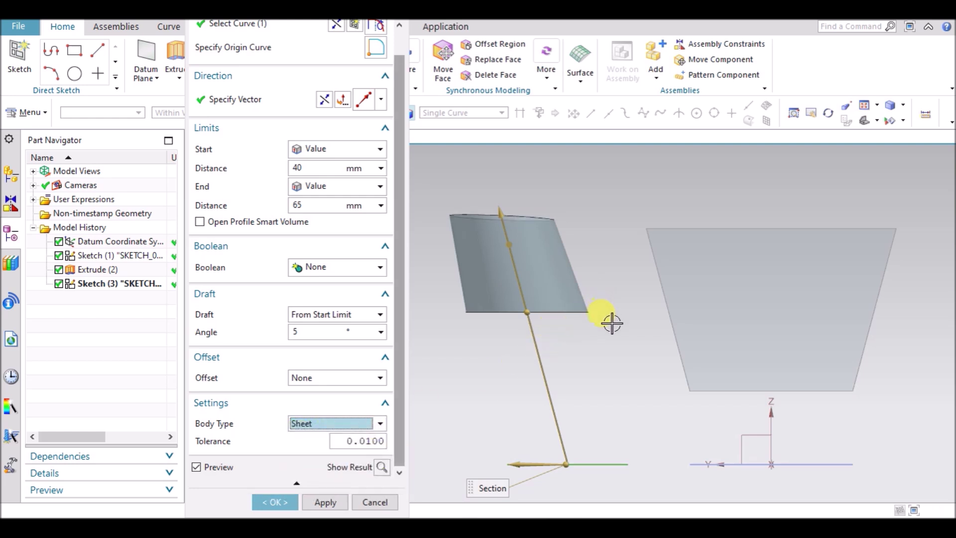
pyautogui.moveTo(598, 290); pyautogui.dragTo(612, 214, button='middle')
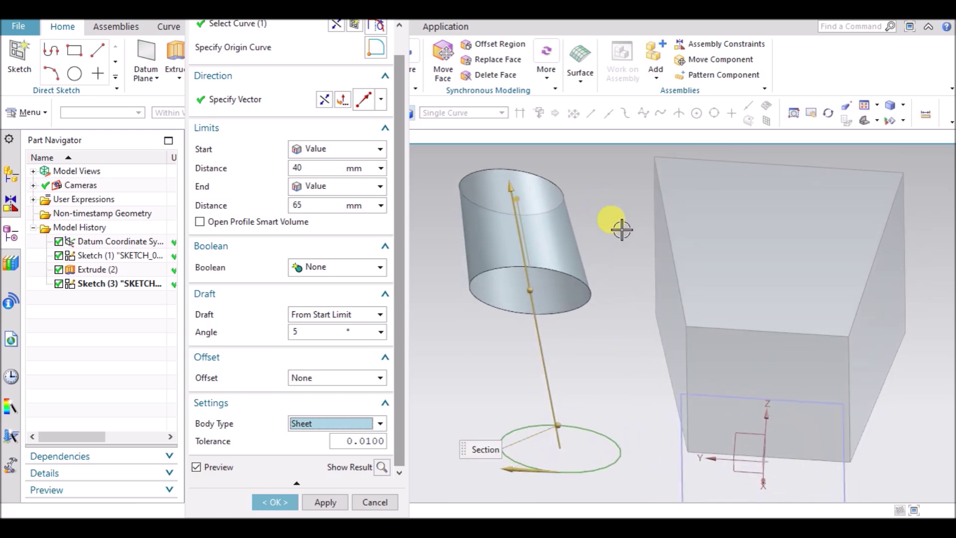
pyautogui.moveTo(611, 284); pyautogui.dragTo(590, 305, button='middle')
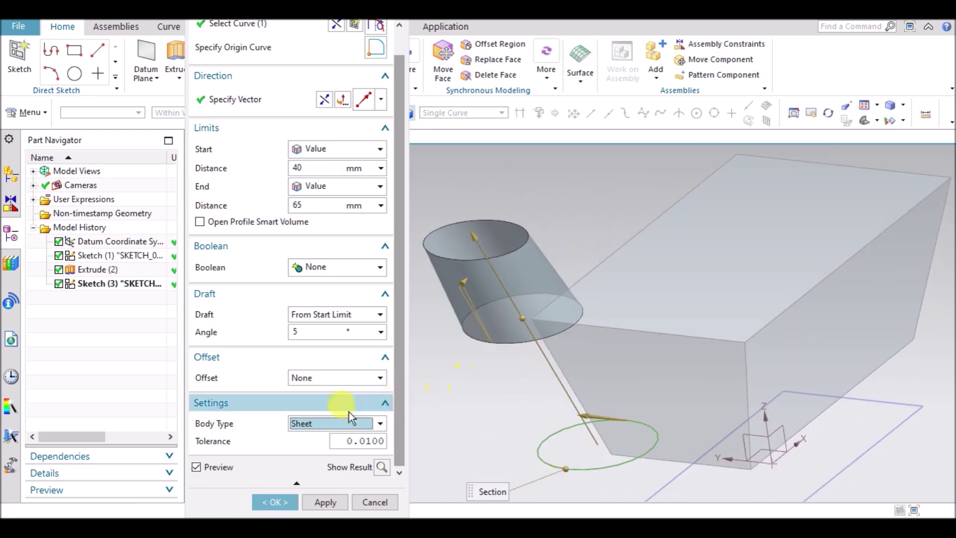
# Set the extrusion's body type back to Solid
pyautogui.click(323, 424)
pyautogui.click(318, 437)
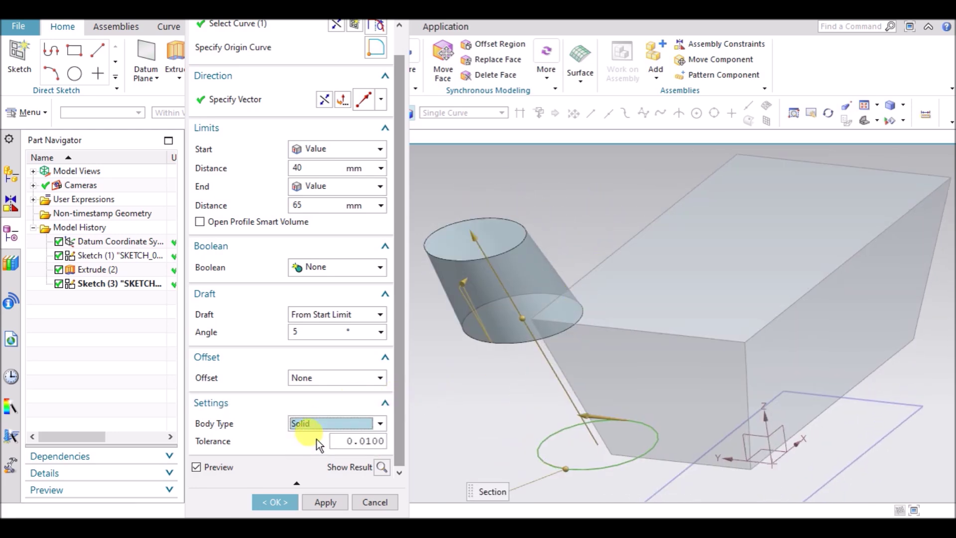
pyautogui.moveTo(347, 442); pyautogui.dragTo(397, 453)
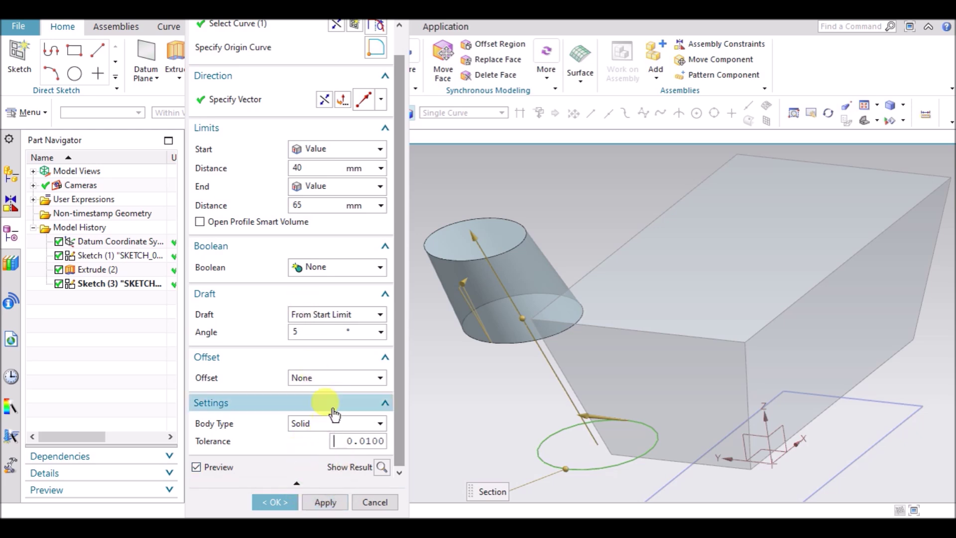
# Define the extrusion direction by a curve or axis, using the Z axis of the datum coordinate system
pyautogui.scroll(1, 399, 378)
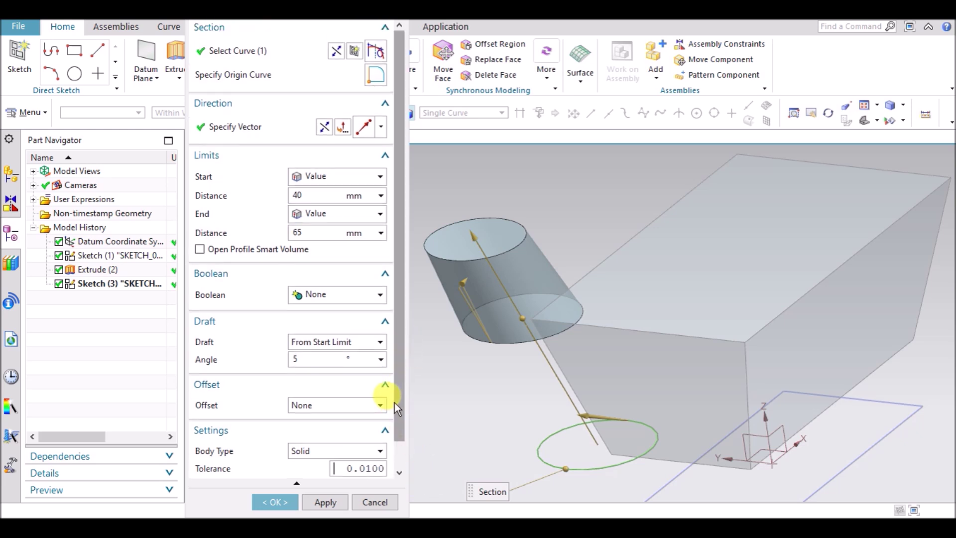
pyautogui.click(381, 126)
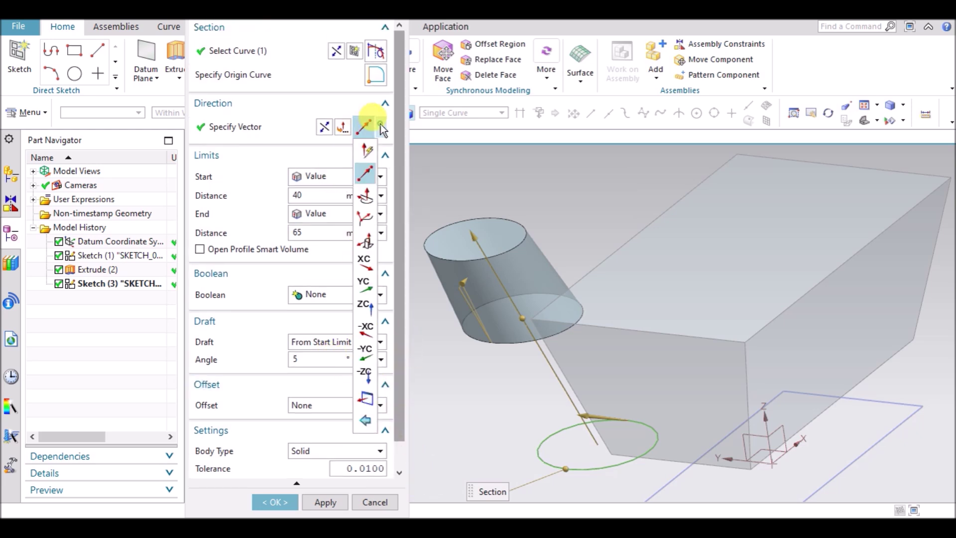
pyautogui.click(366, 199)
pyautogui.scroll(-2, 525, 249)
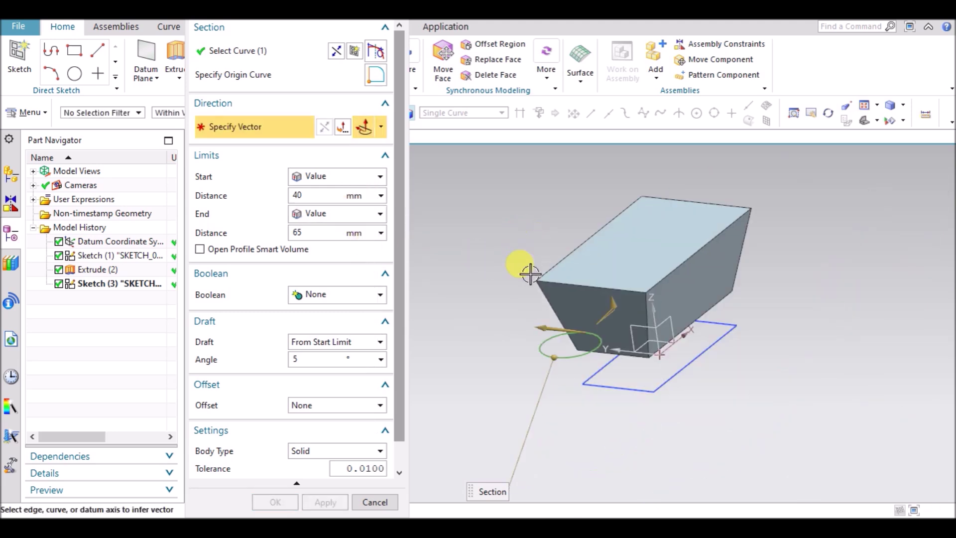
pyautogui.moveTo(493, 331); pyautogui.dragTo(526, 340, button='middle')
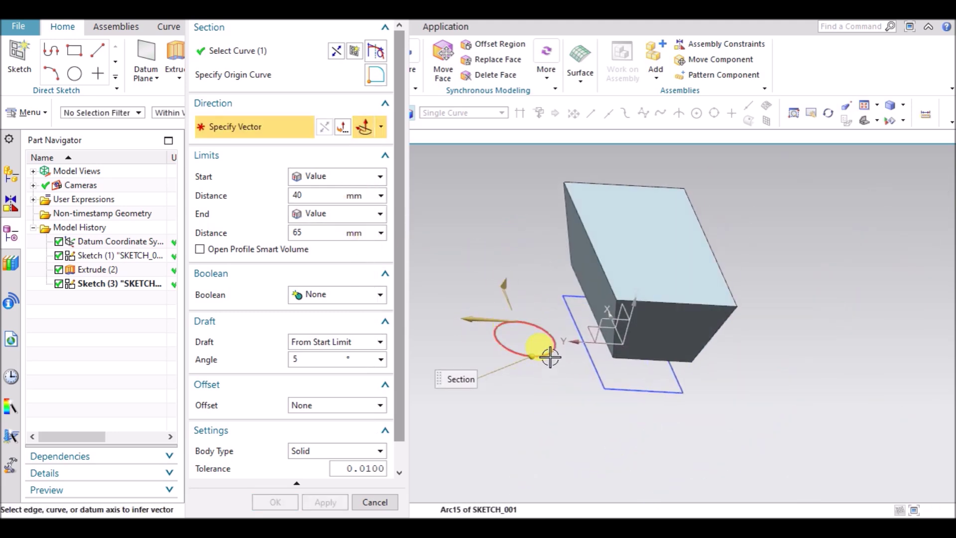
pyautogui.scroll(1, 562, 343)
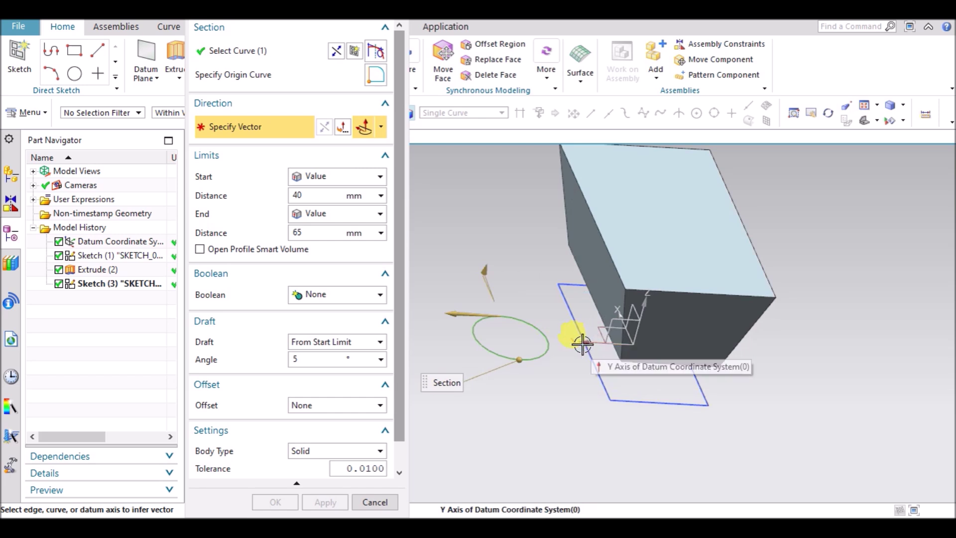
pyautogui.click(634, 314)
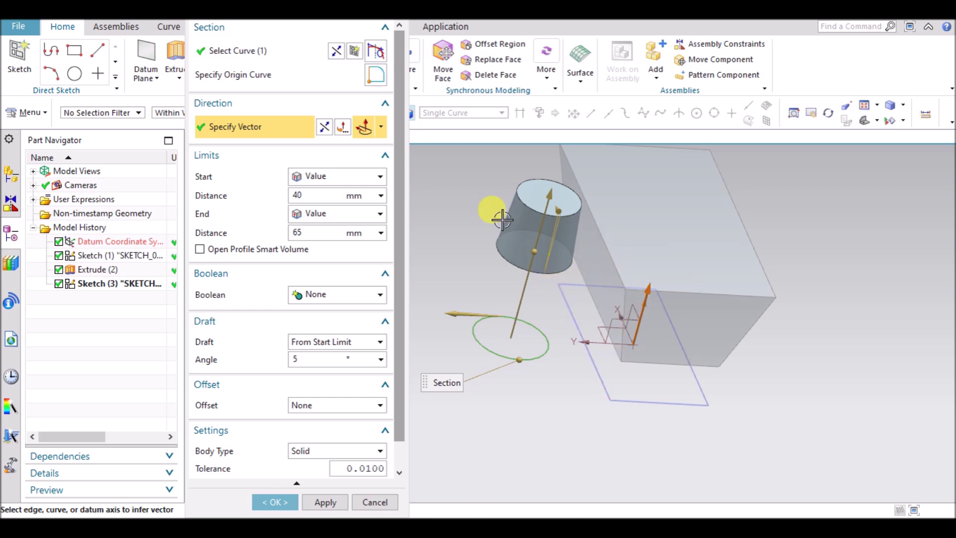
# Switch the direction method to the tangent vector at a curve point and cancel the extrusion
pyautogui.click(381, 129)
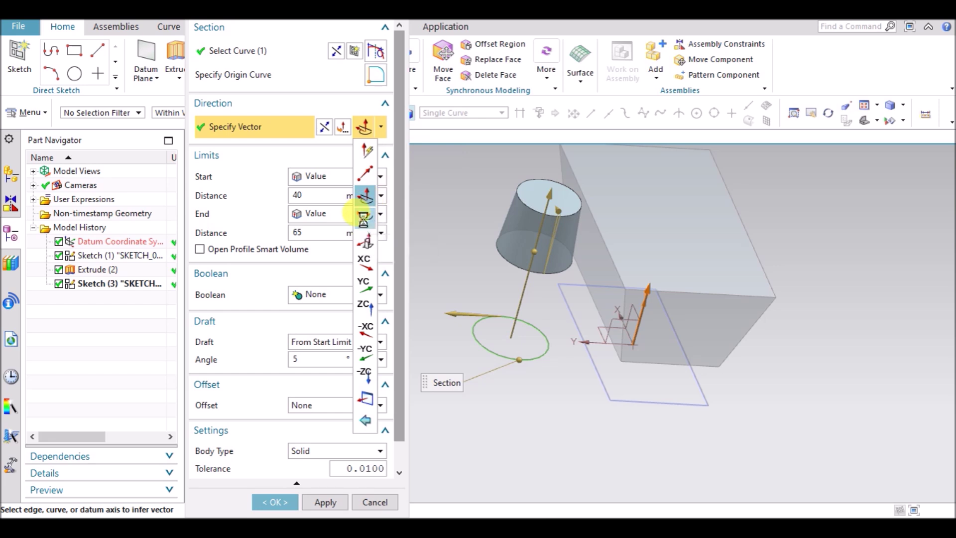
pyautogui.click(365, 219)
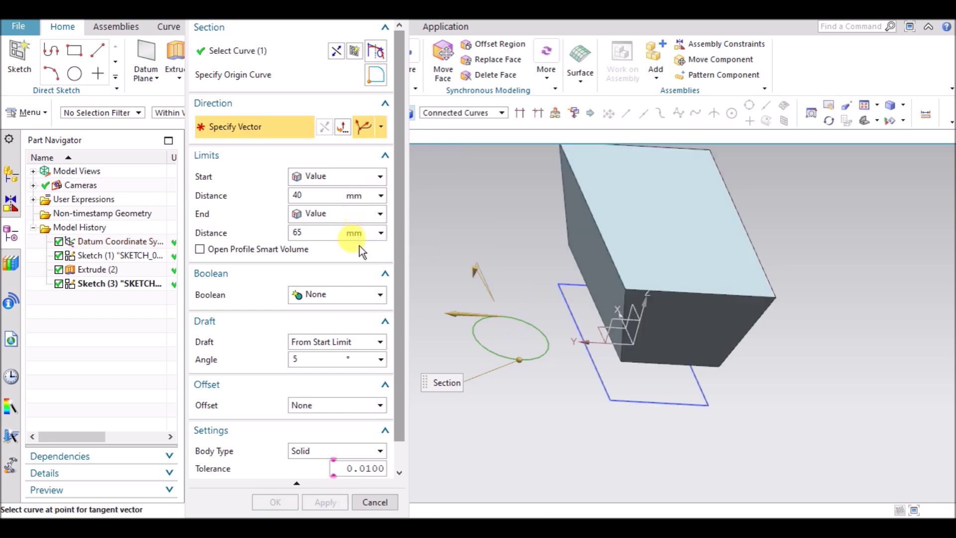
pyautogui.click(375, 503)
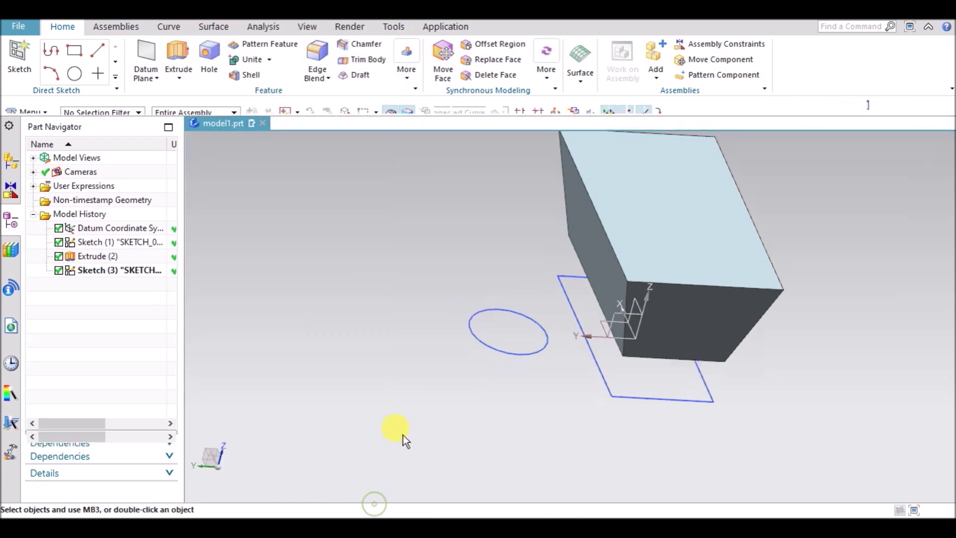
# Create a new sketch on the vertical YZ datum plane
pyautogui.moveTo(401, 339)
pyautogui.mouseDown(button='middle')
pyautogui.moveTo(451, 369)
pyautogui.moveTo(459, 343)
pyautogui.mouseUp(button='middle')
pyautogui.click(20, 57)
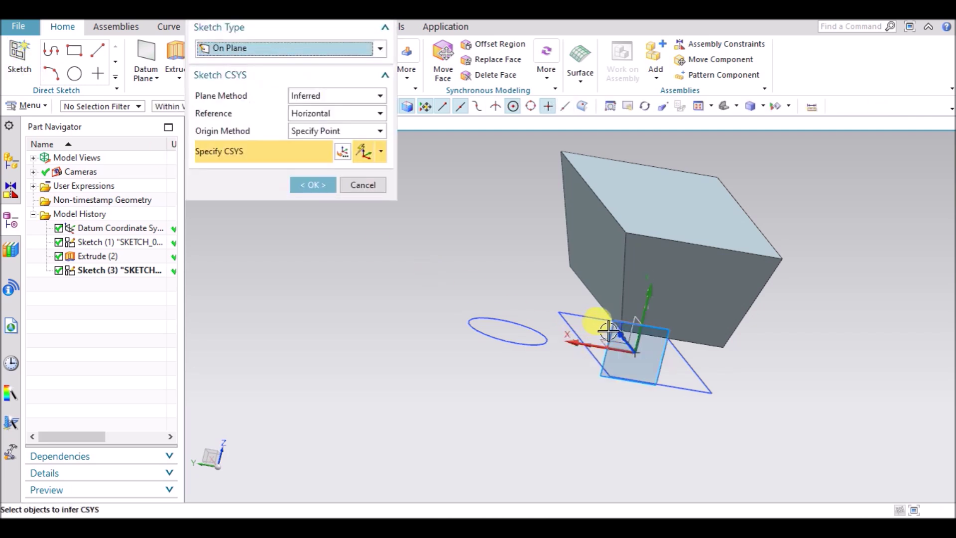
pyautogui.click(598, 319)
pyautogui.click(313, 185)
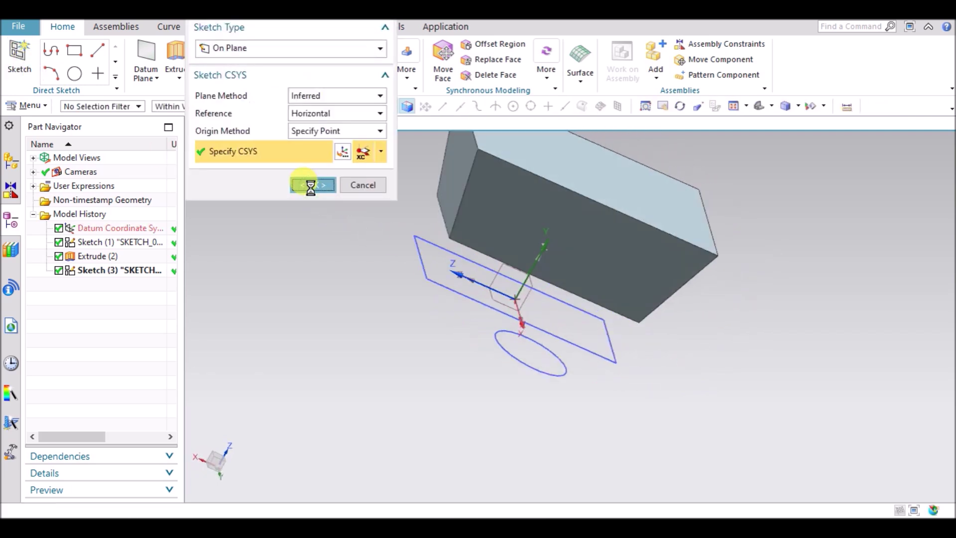
# Sketch a three-point arc of about 52.8 mm radius from the origin, ending about 42.3 mm across, and finish the sketch
pyautogui.click(151, 50)
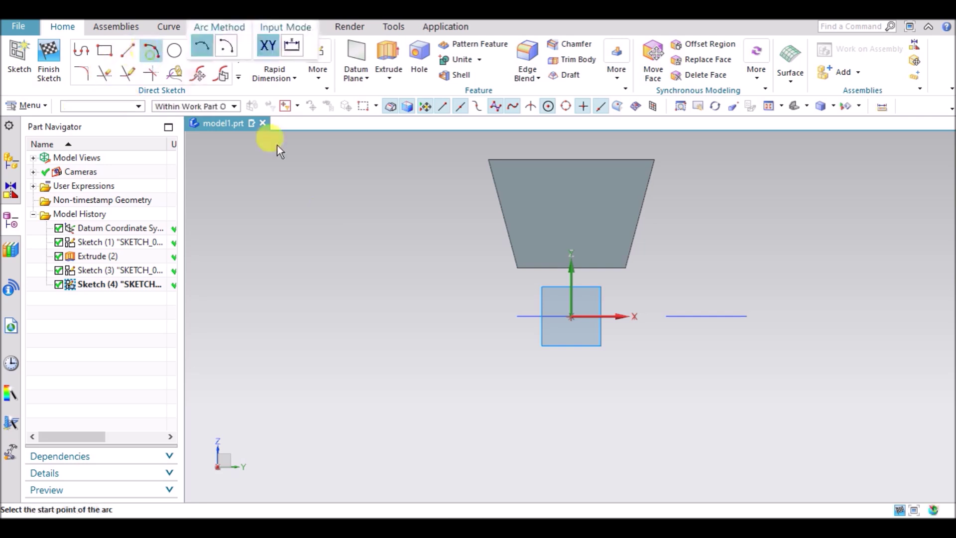
pyautogui.click(572, 316)
pyautogui.click(686, 188)
pyautogui.click(646, 204)
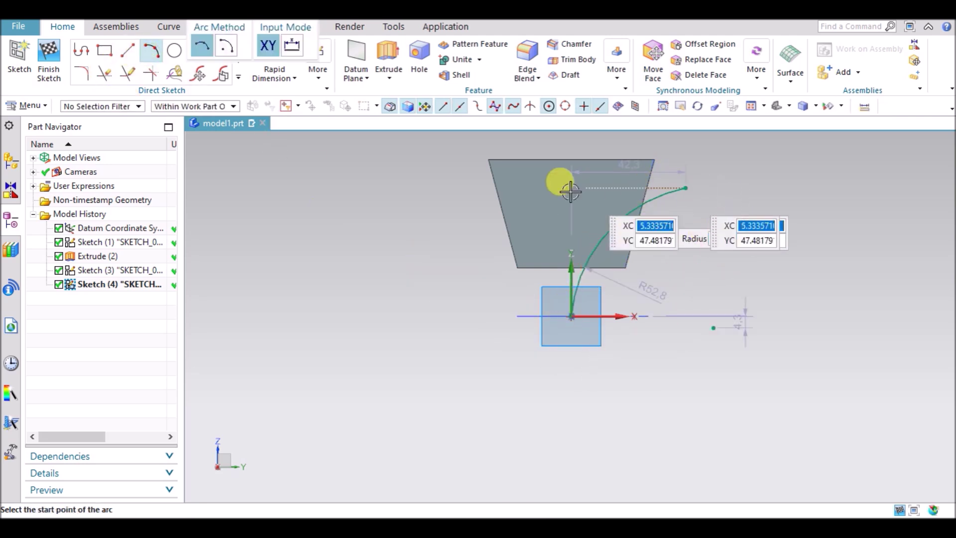
pyautogui.rightClick(427, 189)
pyautogui.click(435, 180)
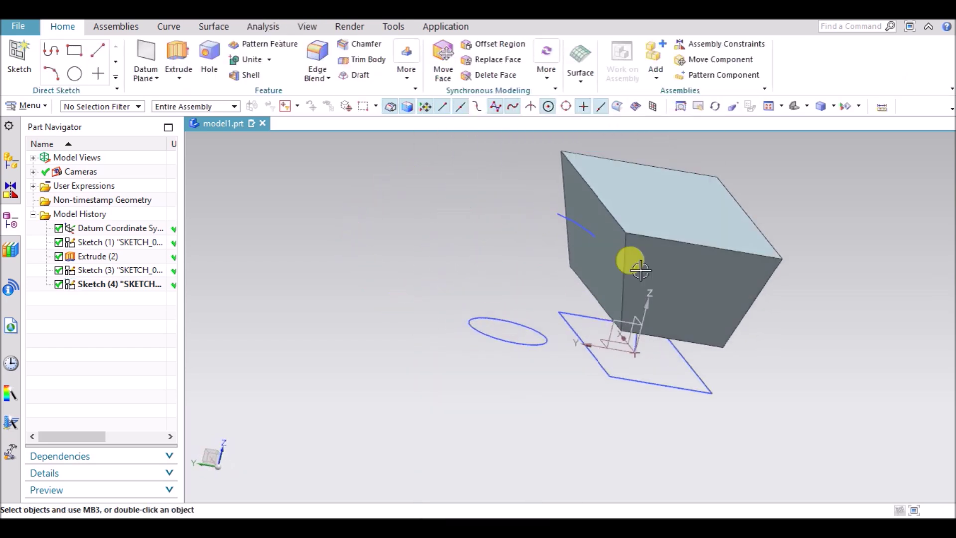
# Hide the tapered rectangular block so that only the sketches remain in view
pyautogui.rightClick(647, 213)
pyautogui.click(664, 245)
pyautogui.moveTo(722, 282); pyautogui.dragTo(679, 271, button='middle')
# Extrude the circle from 18 to 58 mm along the tangent vector at a point on the arc's middle portion
pyautogui.click(179, 55)
pyautogui.click(501, 344)
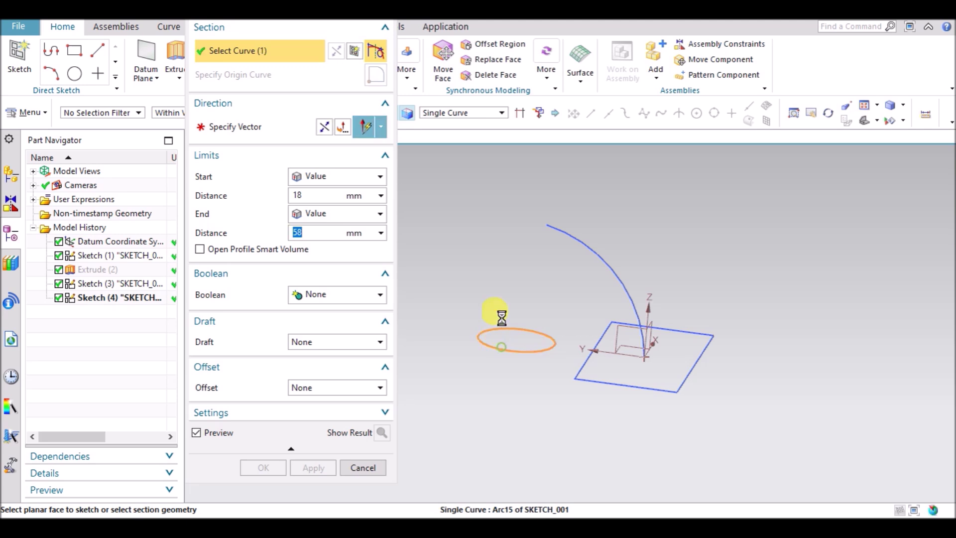
pyautogui.click(381, 131)
pyautogui.click(367, 218)
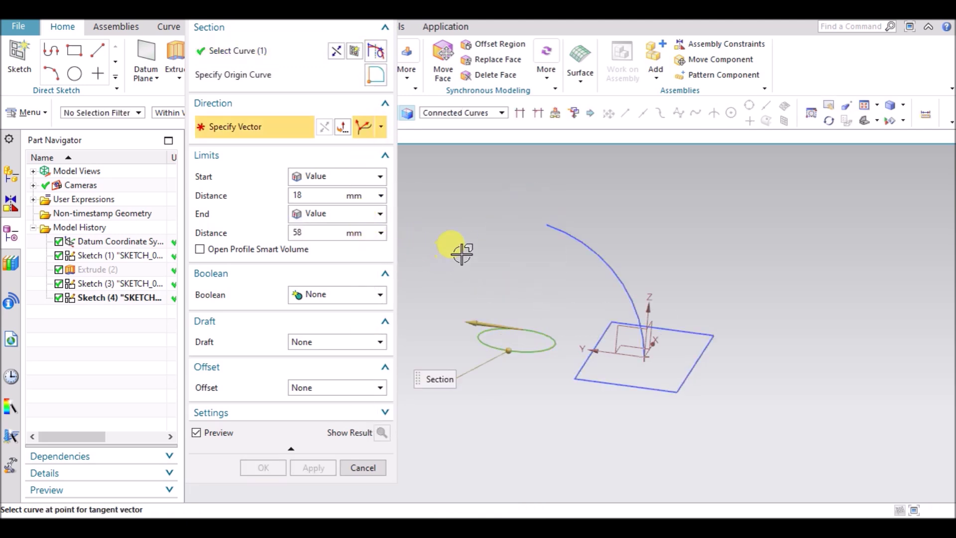
pyautogui.click(610, 265)
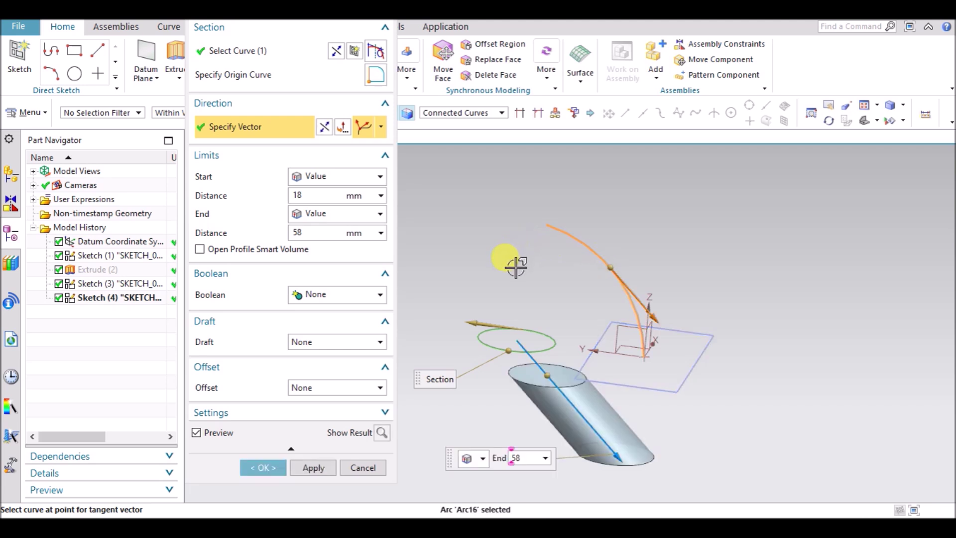
pyautogui.scroll(2, 524, 259)
pyautogui.click(623, 322)
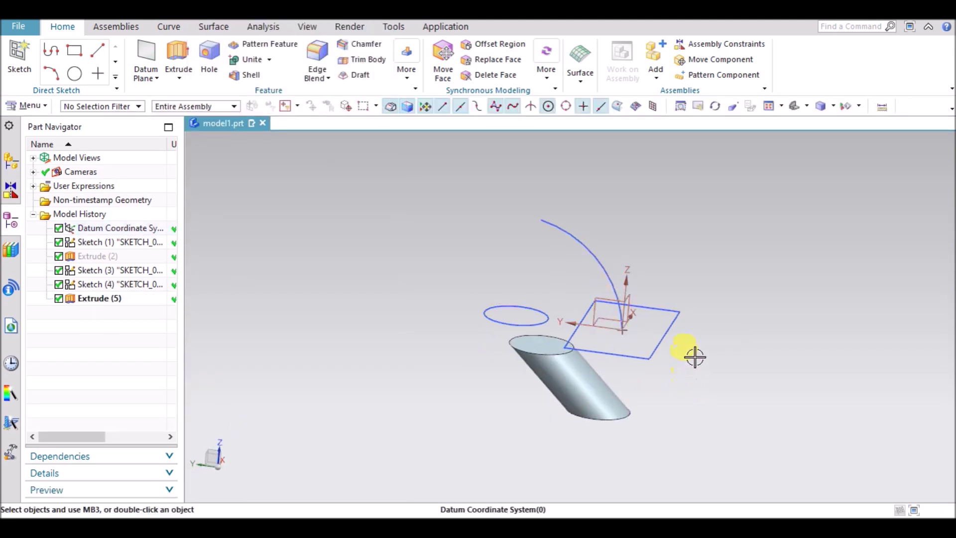
# Reopen the slanted cylinder's extrusion, reverse its direction and cycle through the alternative vectors at the picked arc point
pyautogui.scroll(-2, 685, 327)
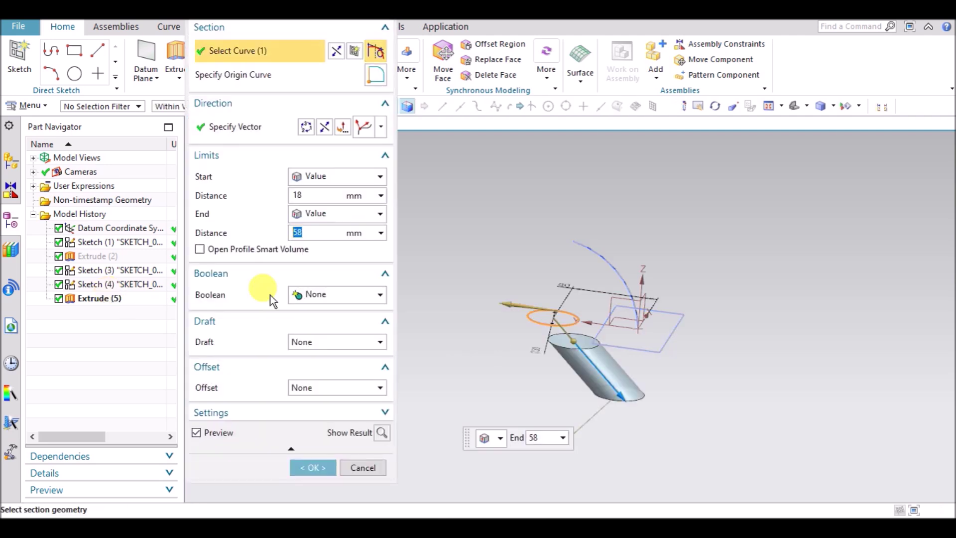
pyautogui.click(324, 127)
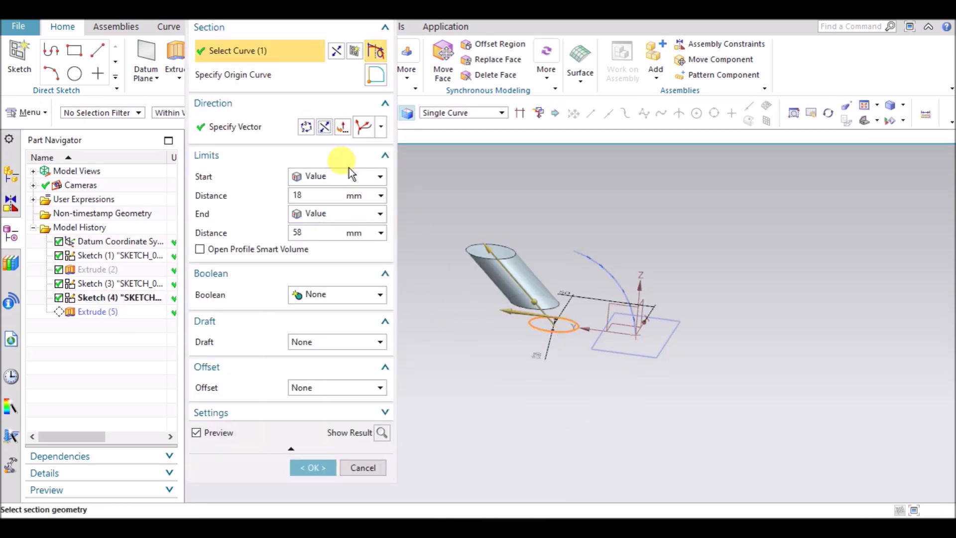
pyautogui.click(308, 132)
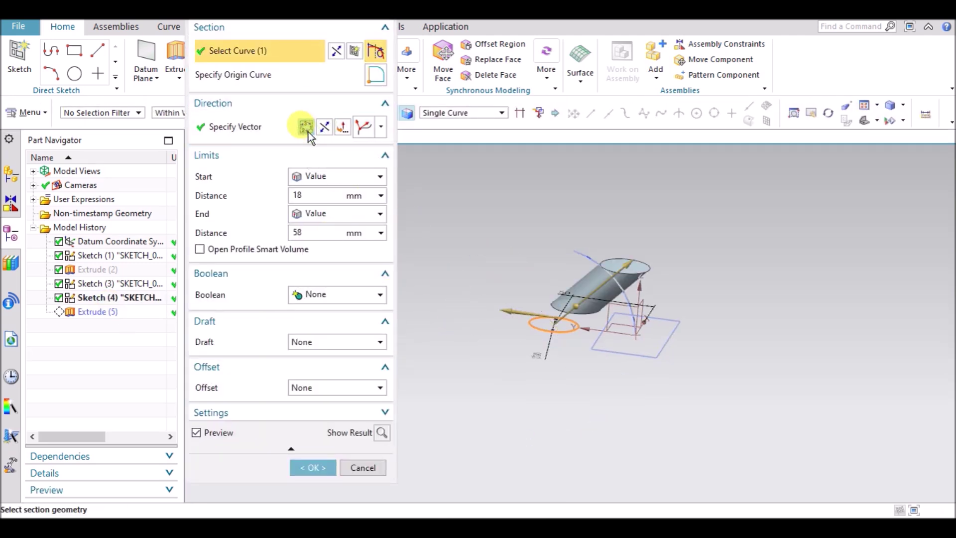
pyautogui.click(308, 131)
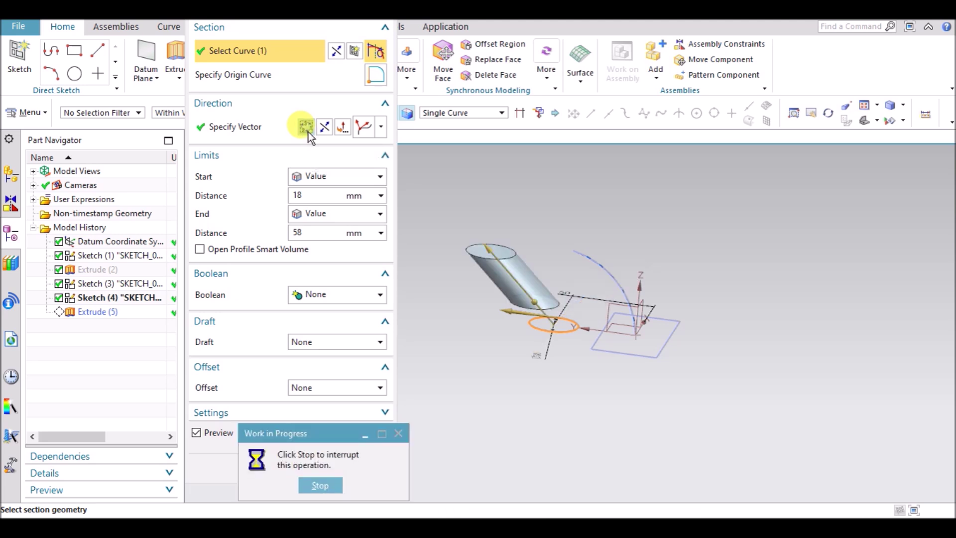
pyautogui.click(308, 134)
pyautogui.click(308, 132)
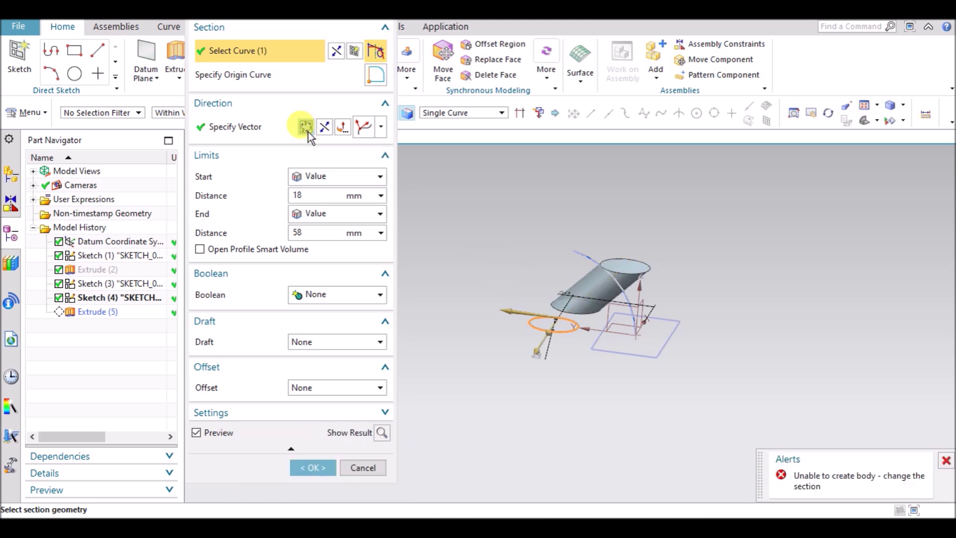
pyautogui.click(309, 133)
# Try the face/plane normal direction on the YZ, XZ and XY datum planes and cancel the edit
pyautogui.click(380, 128)
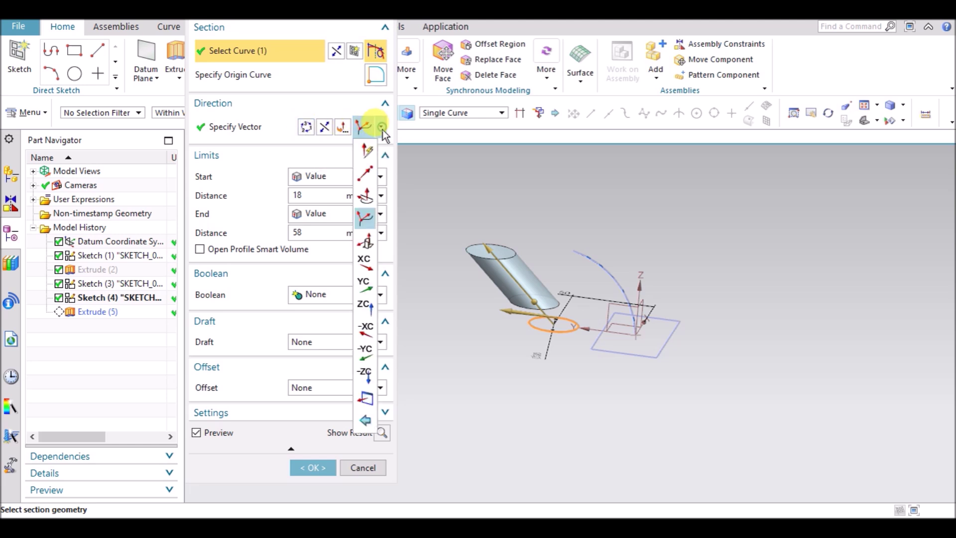
pyautogui.click(365, 243)
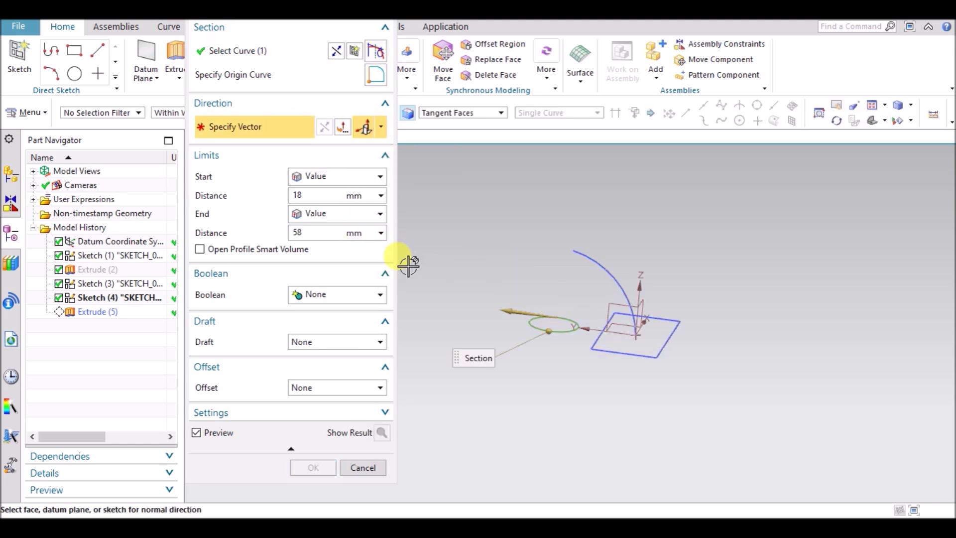
pyautogui.scroll(5, 620, 350)
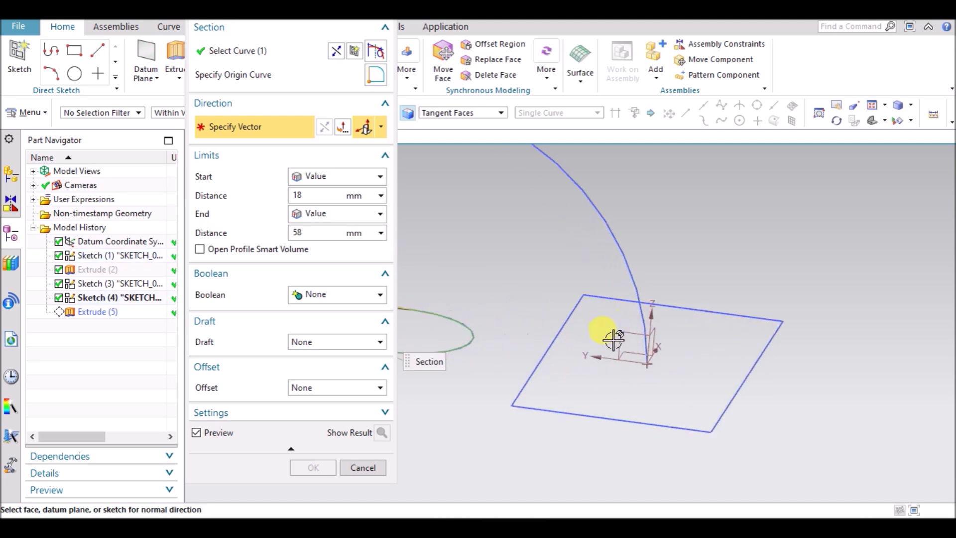
pyautogui.click(620, 329)
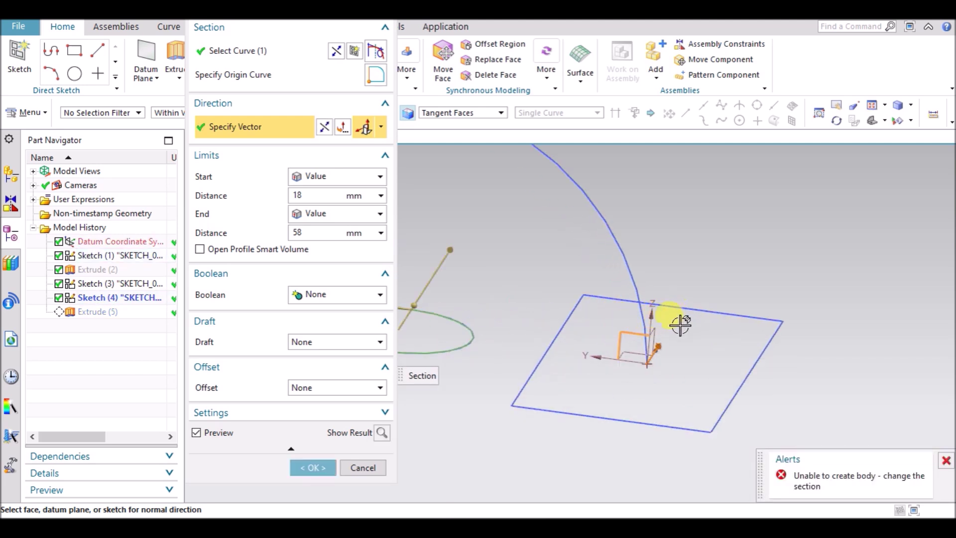
pyautogui.click(660, 329)
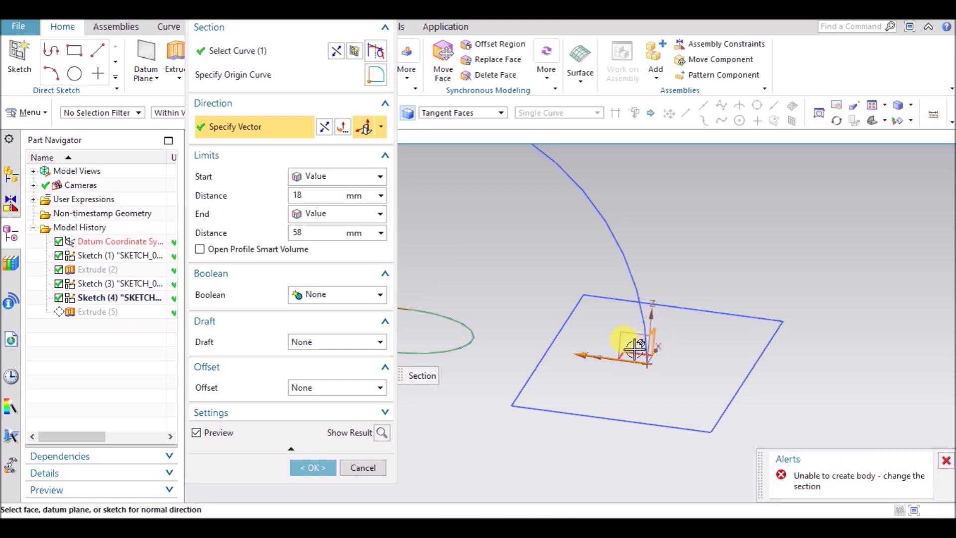
pyautogui.scroll(-2, 698, 341)
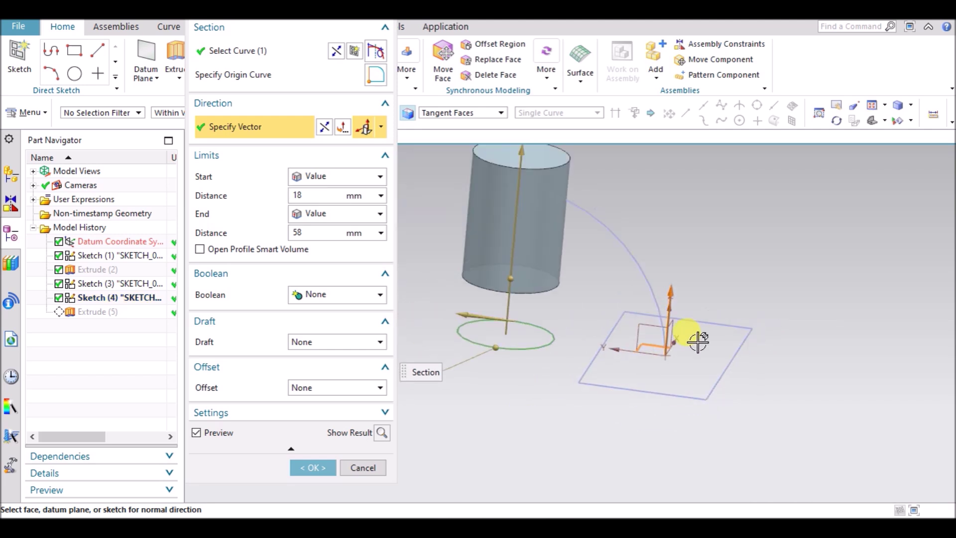
pyautogui.scroll(-1, 696, 342)
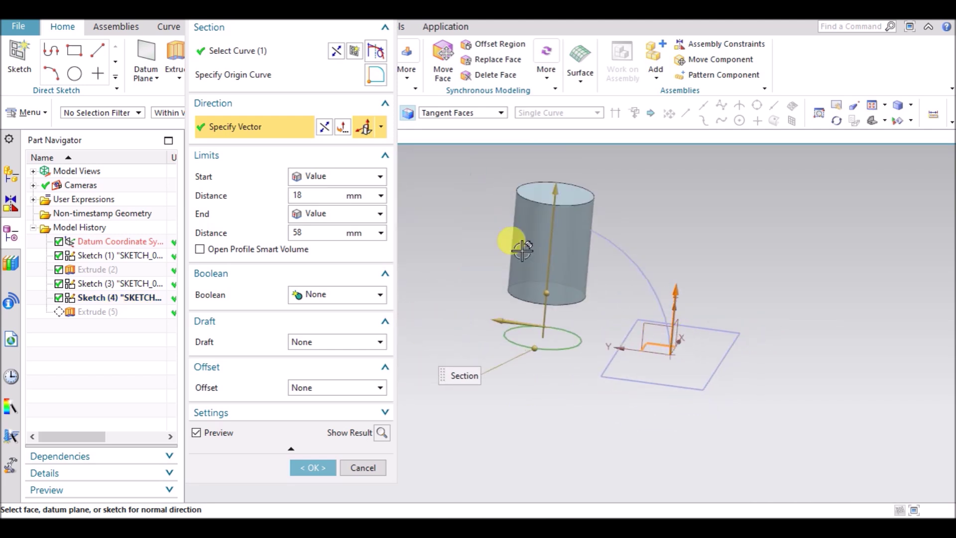
pyautogui.click(369, 125)
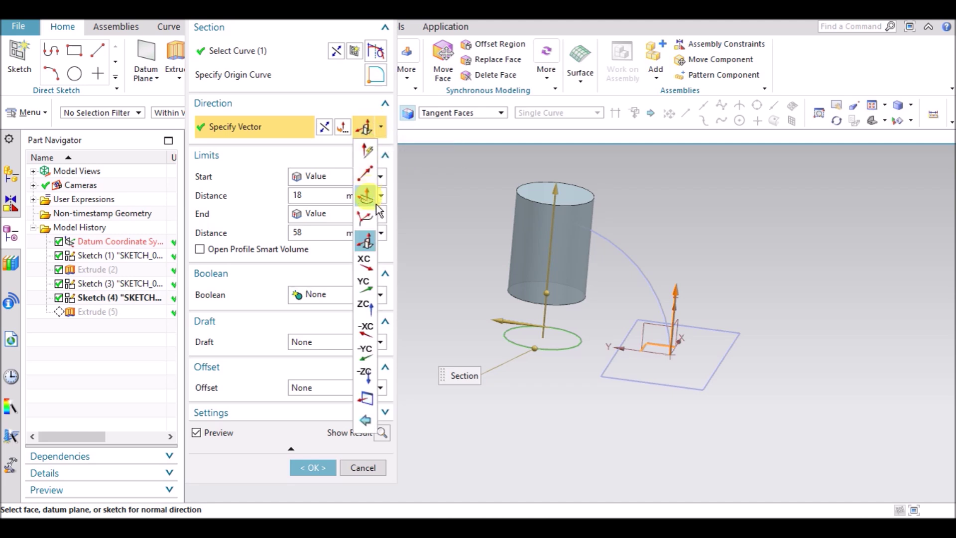
pyautogui.click(369, 243)
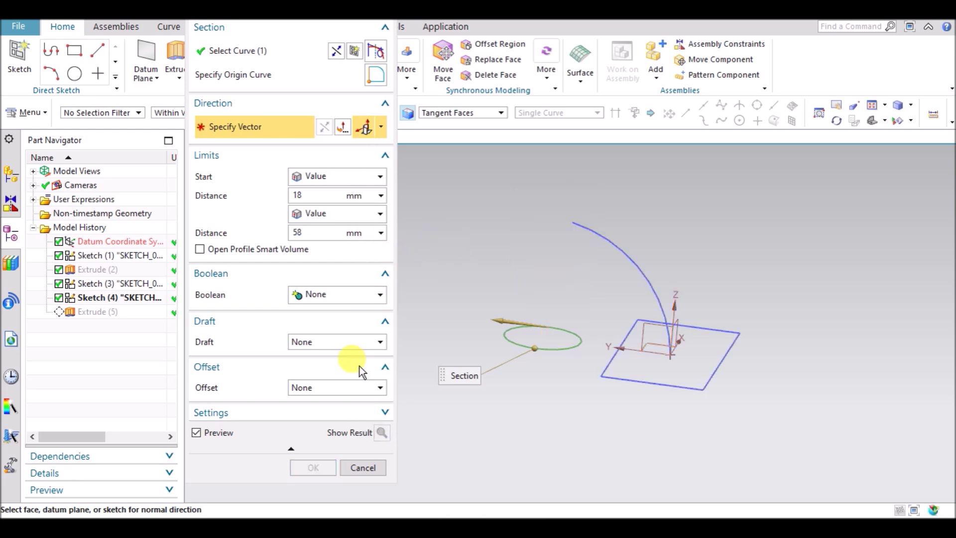
pyautogui.click(372, 468)
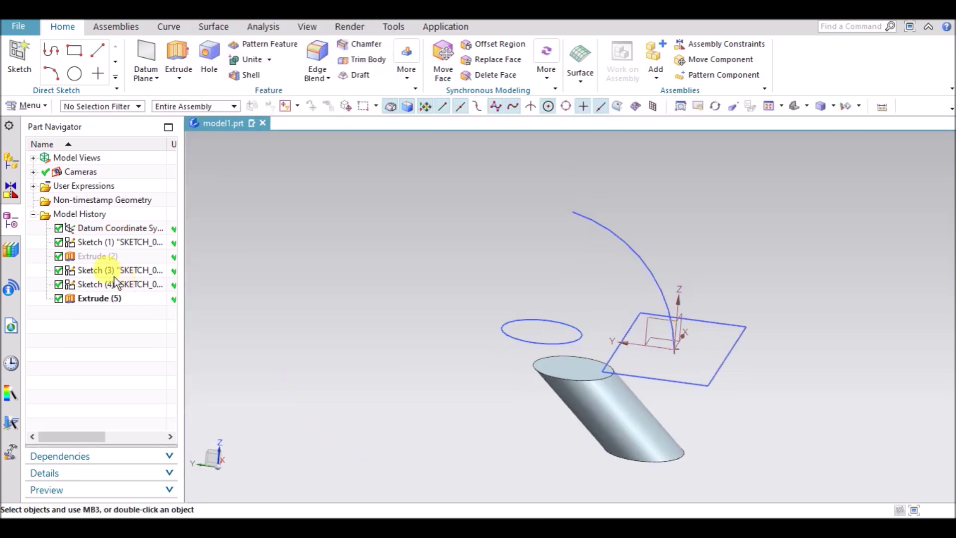
# Show the hidden tapered block and delete the slanted cylinder's extrusion
pyautogui.rightClick(88, 256)
pyautogui.click(115, 127)
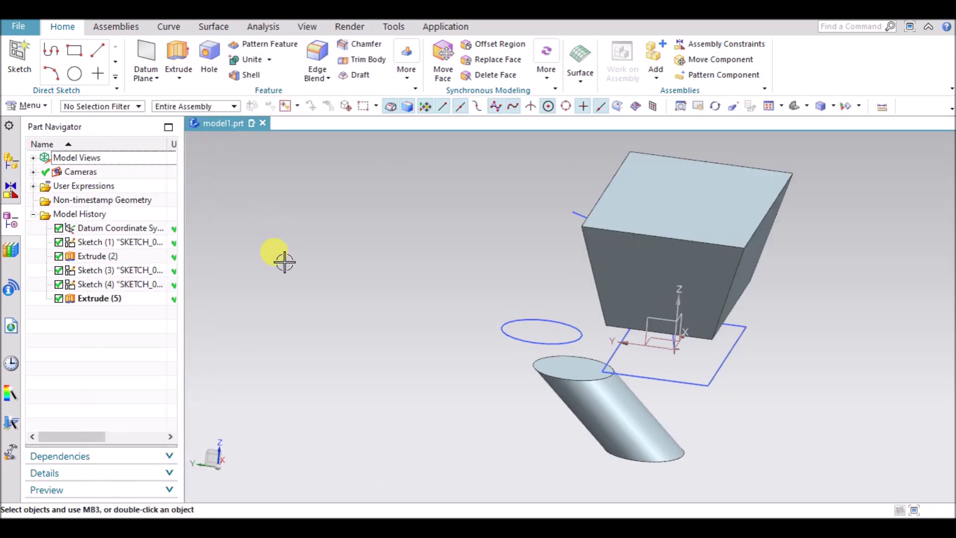
pyautogui.rightClick(109, 297)
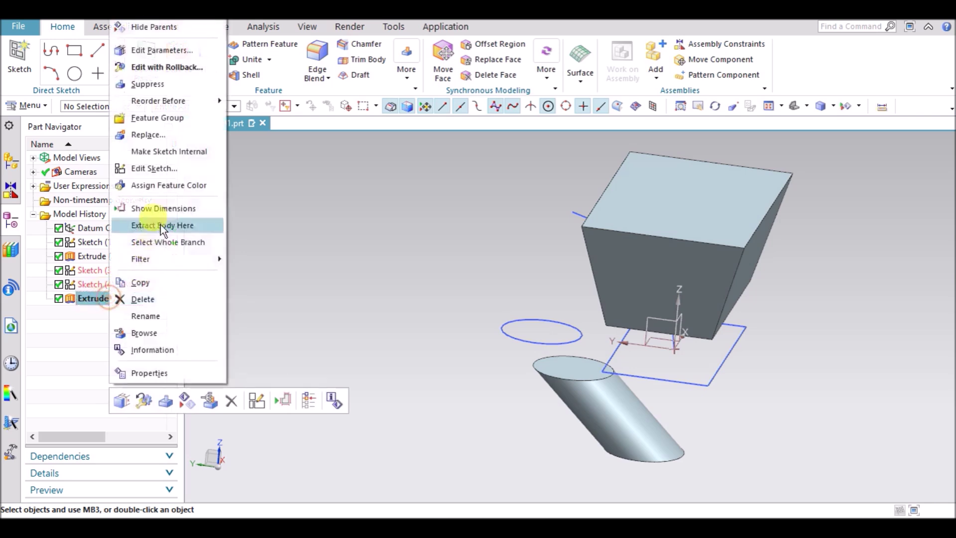
pyautogui.click(143, 299)
# Extrude the circle from 18 to 58 mm along the normal of the tapered block's side face nearest the circle
pyautogui.moveTo(410, 406); pyautogui.dragTo(493, 344, button='middle')
pyautogui.click(596, 214)
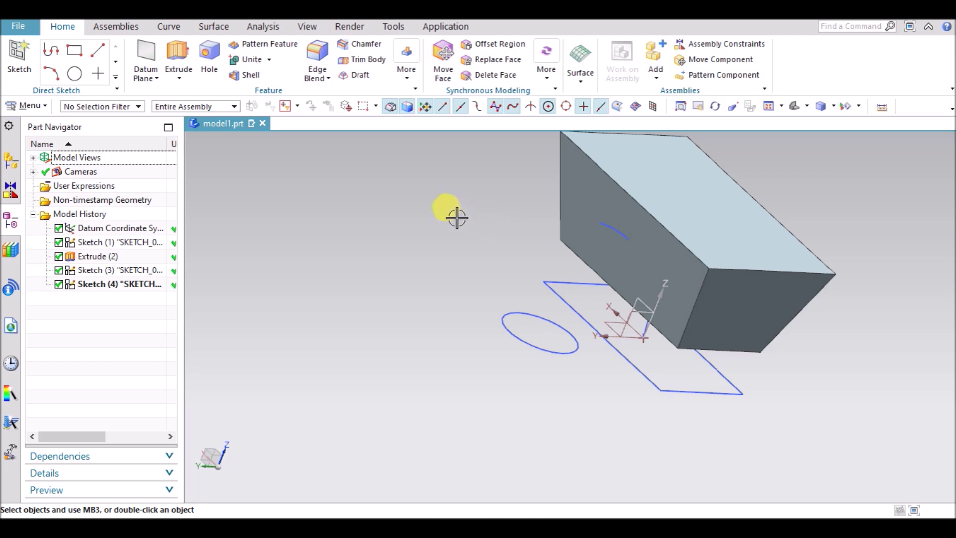
pyautogui.moveTo(459, 215); pyautogui.dragTo(443, 211, button='middle')
pyautogui.click(176, 55)
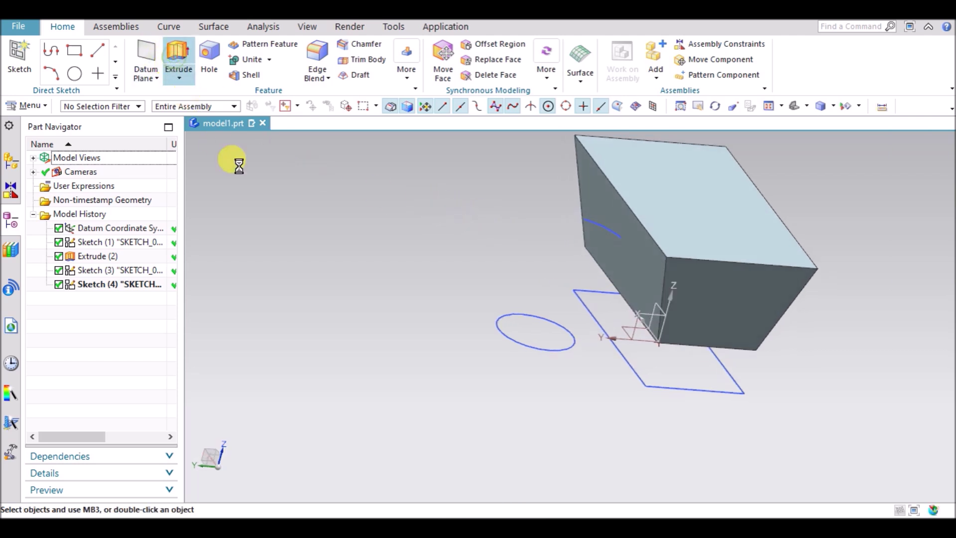
pyautogui.click(516, 344)
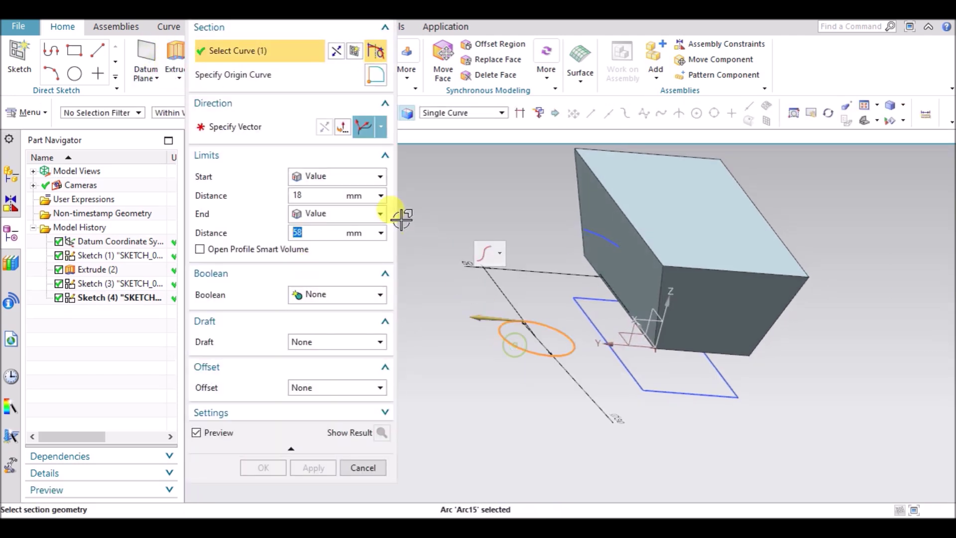
pyautogui.click(380, 128)
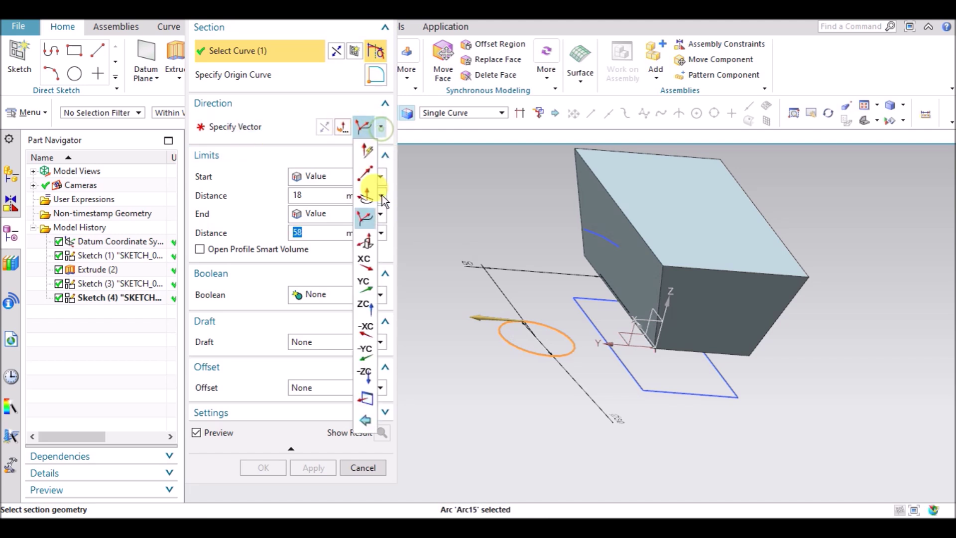
pyautogui.click(371, 245)
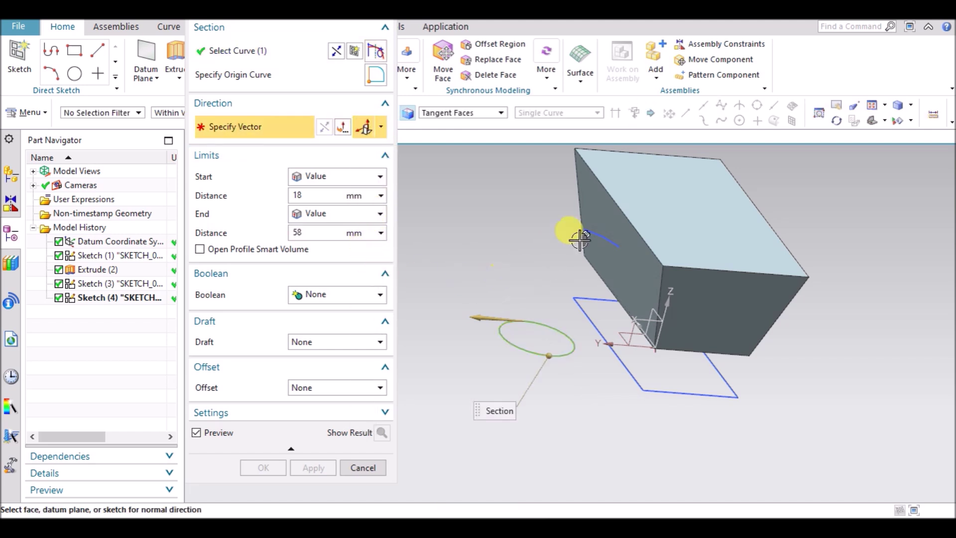
pyautogui.click(607, 220)
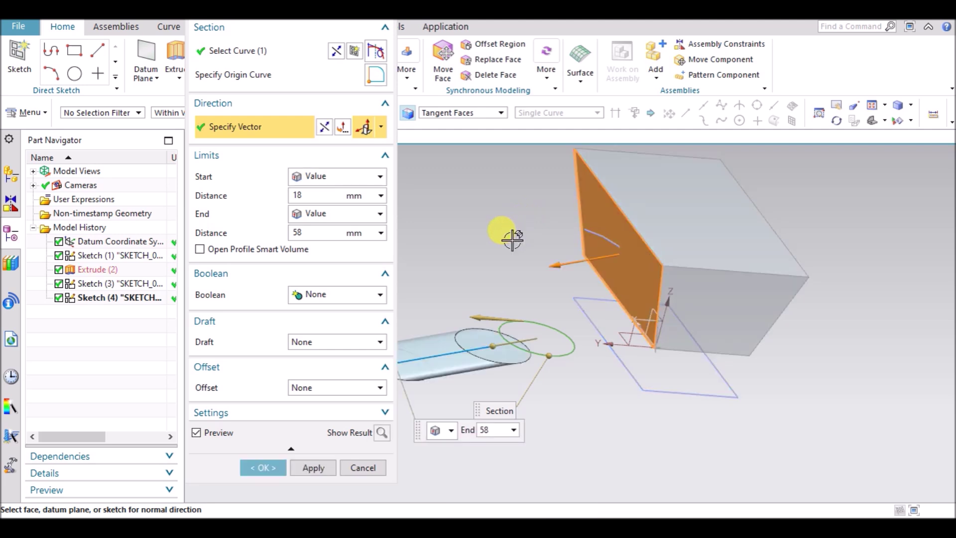
pyautogui.moveTo(556, 312); pyautogui.dragTo(519, 258, button='middle')
pyautogui.moveTo(559, 301); pyautogui.dragTo(594, 356, button='middle')
pyautogui.middleClick(593, 357)
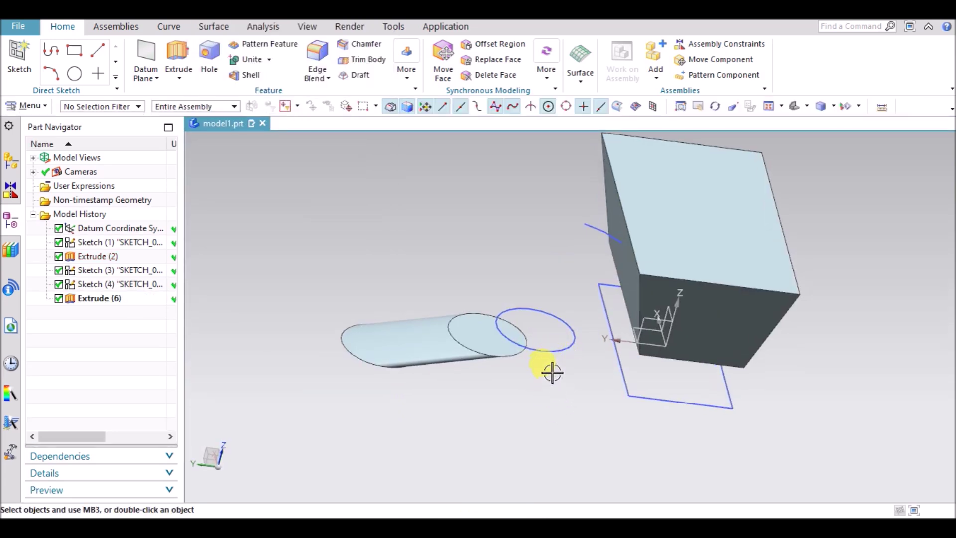
# Reopen the new cylinder's extrusion for editing, examine the available direction vector options and reposition the dialog
pyautogui.moveTo(530, 404); pyautogui.dragTo(563, 445, button='middle')
pyautogui.doubleClick(102, 299)
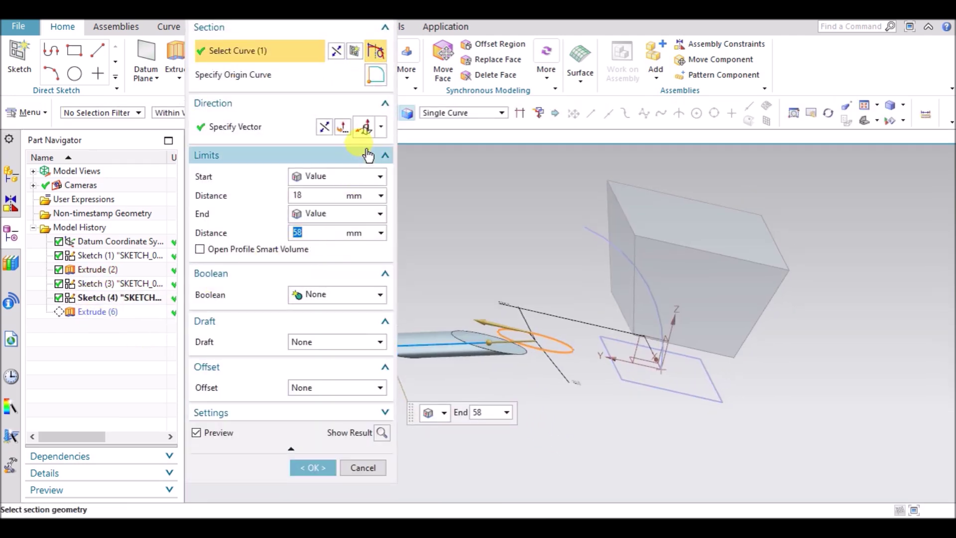
pyautogui.click(380, 128)
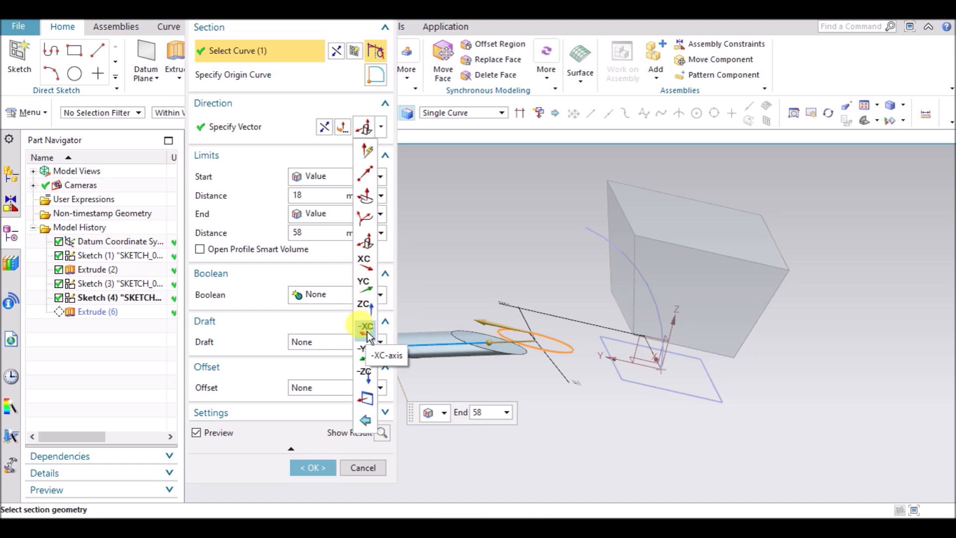
pyautogui.click(323, 37)
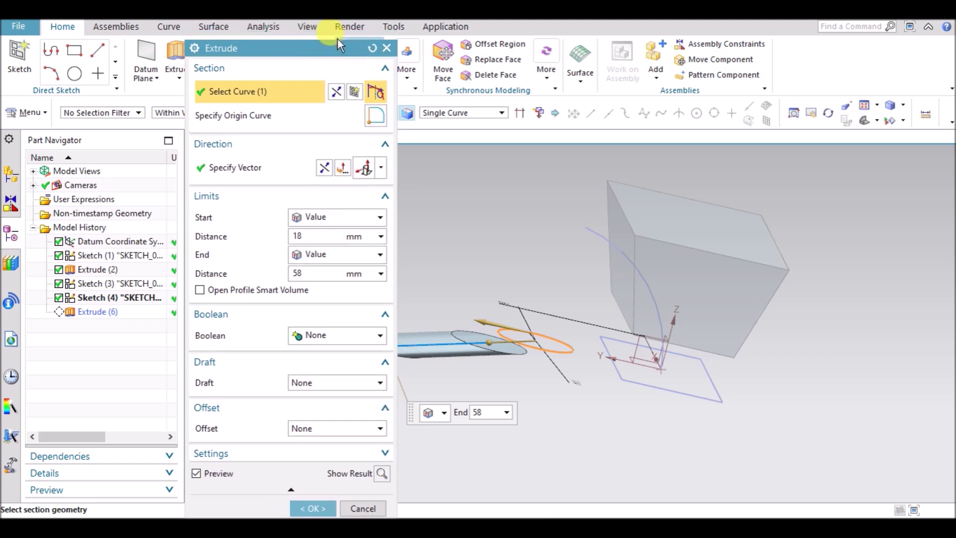
pyautogui.moveTo(327, 43); pyautogui.dragTo(327, 82)
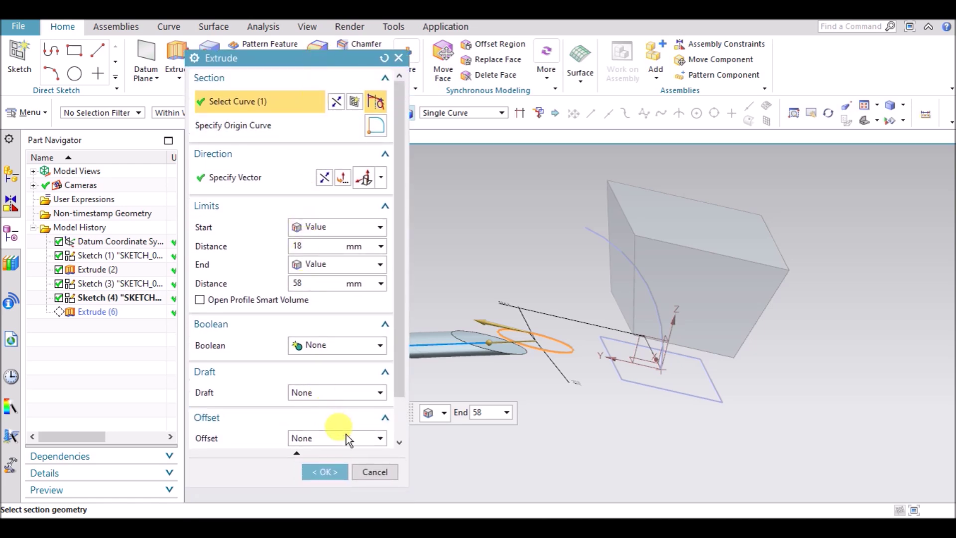